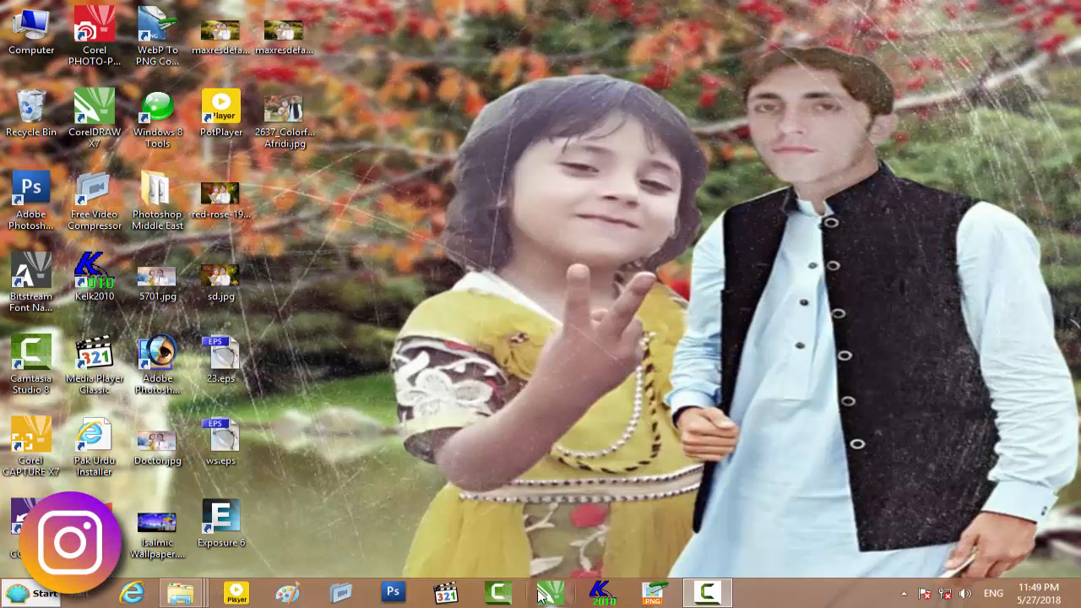
Examine the reference picture Ramazan.jpg from the New folder (2) directory, and put the viewer and folder away
mouse_move(197, 596)
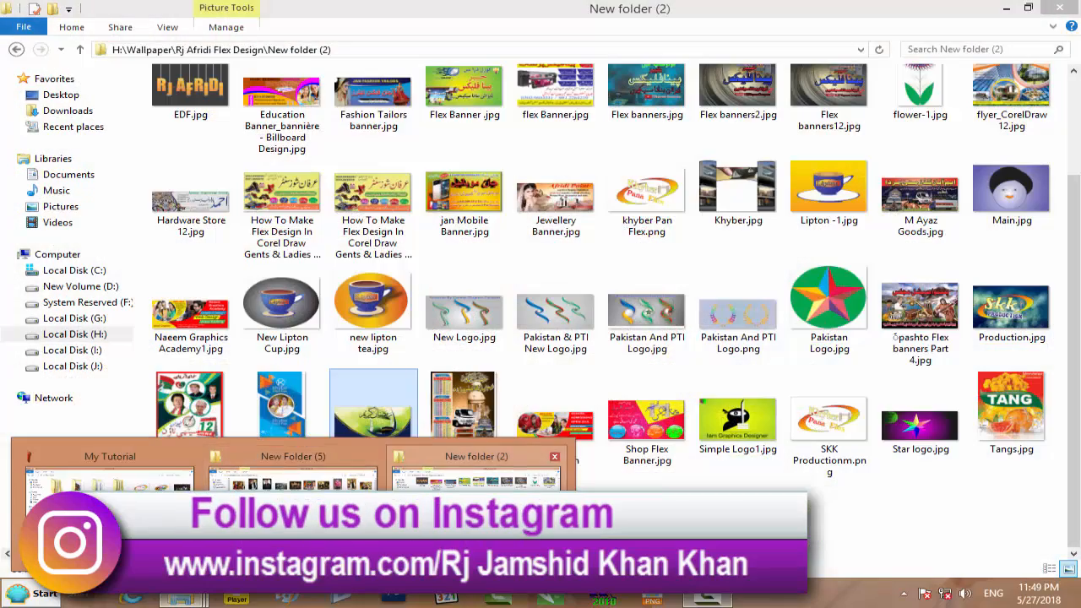
left_click(475, 503)
double_click(347, 433)
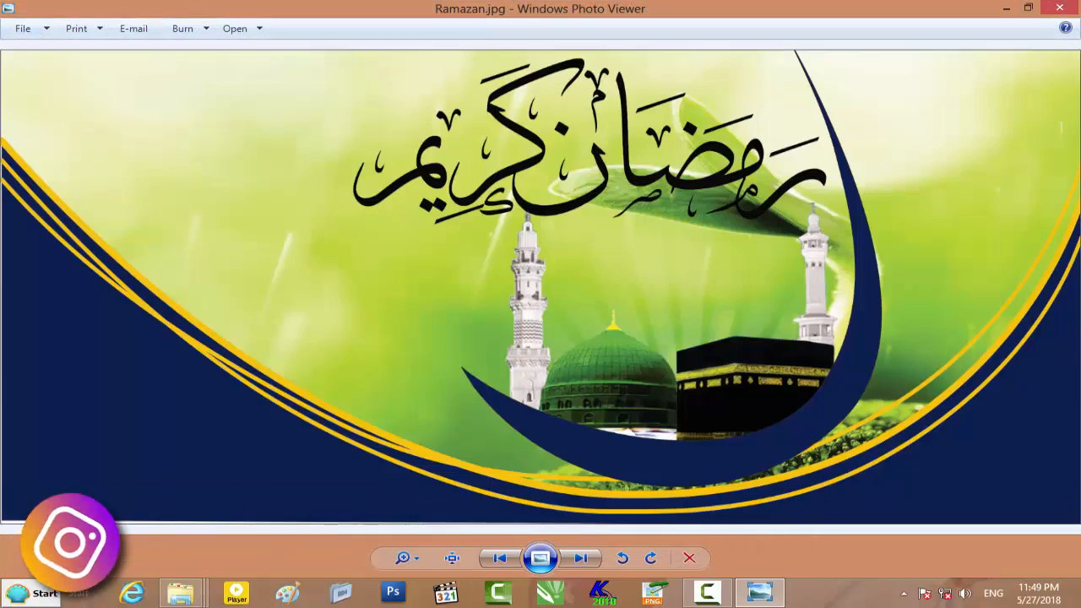
left_click(1060, 9)
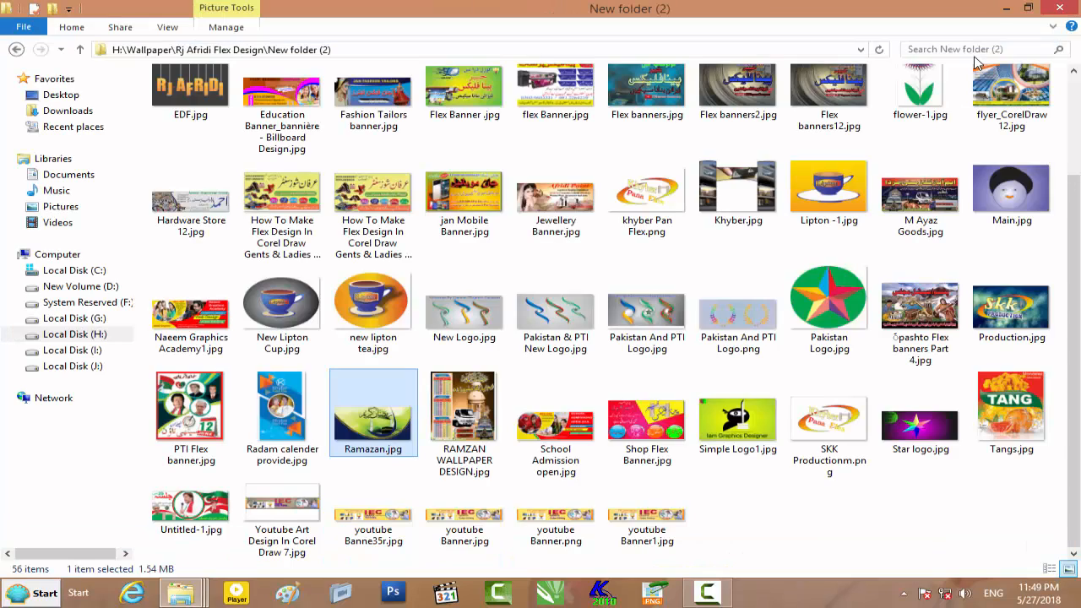
left_click(1005, 8)
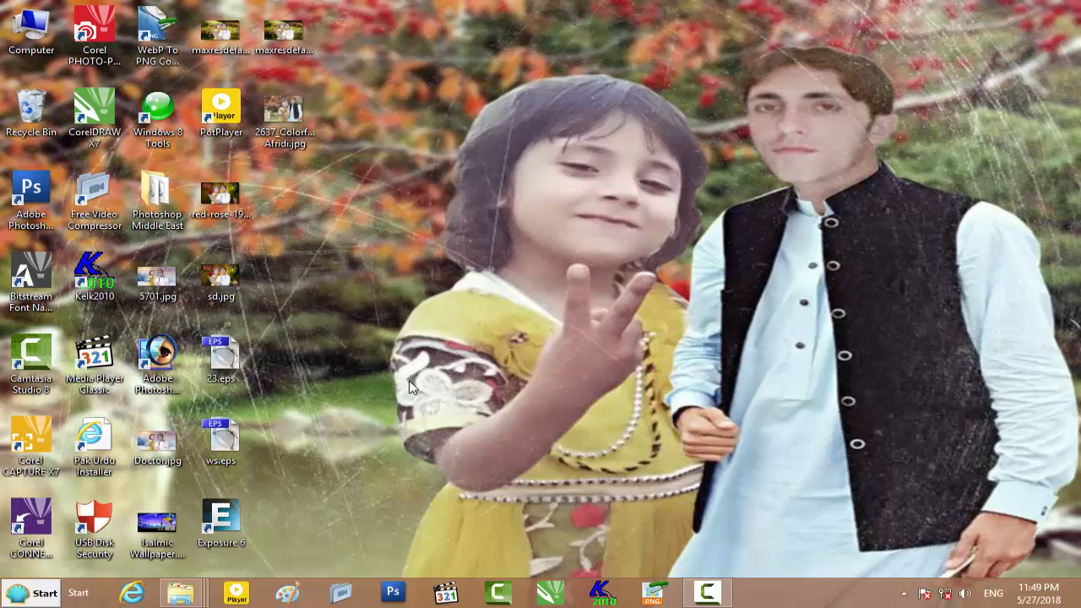
Switch to CorelDRAW and create a new document 9.983 by 4.0 inches in CMYK at 300 dpi
left_click(551, 600)
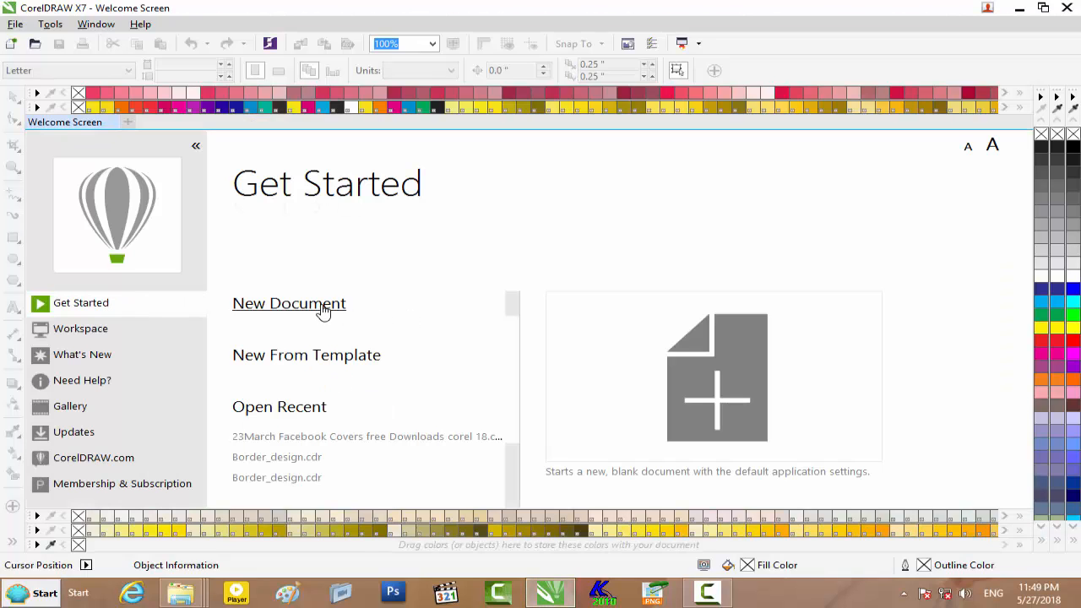
left_click(427, 331)
left_click(531, 449)
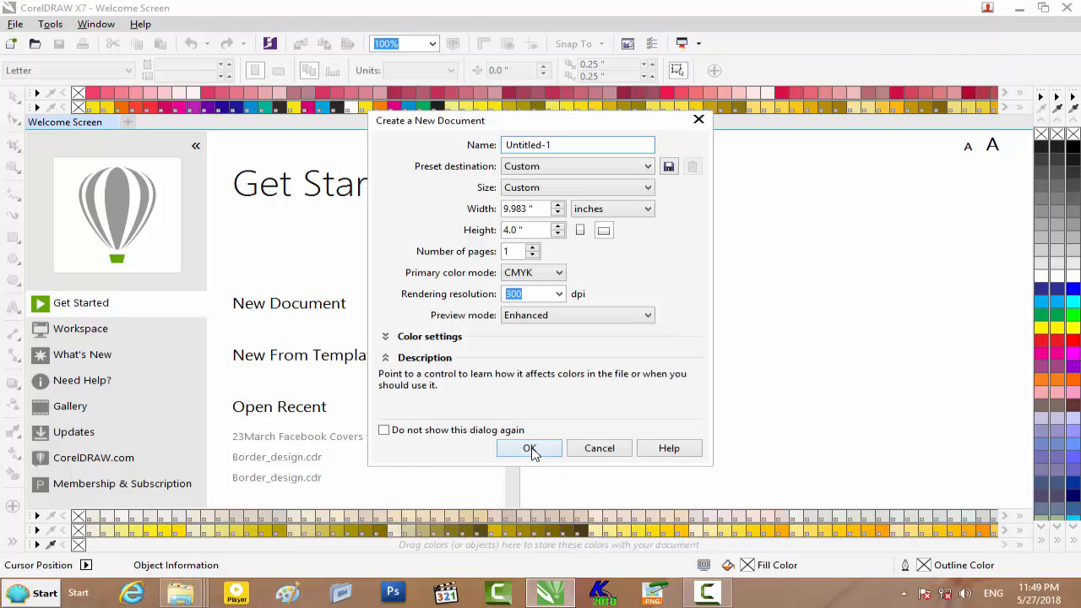
Bring Ramazan.jpg from the New folder (2) directory into the drawing and place it over the page
left_click(180, 593)
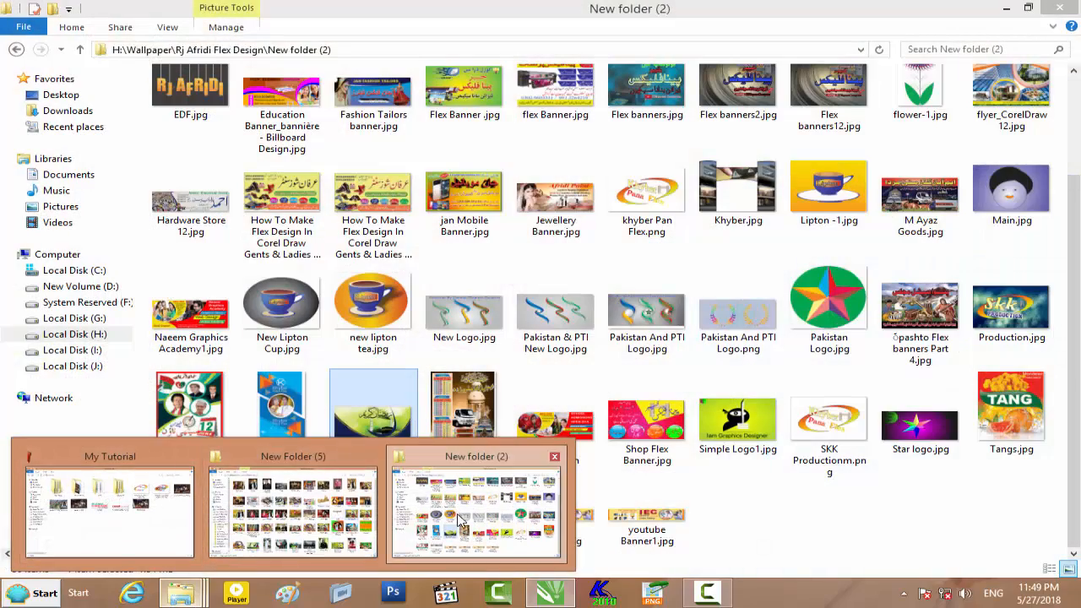
left_click(460, 519)
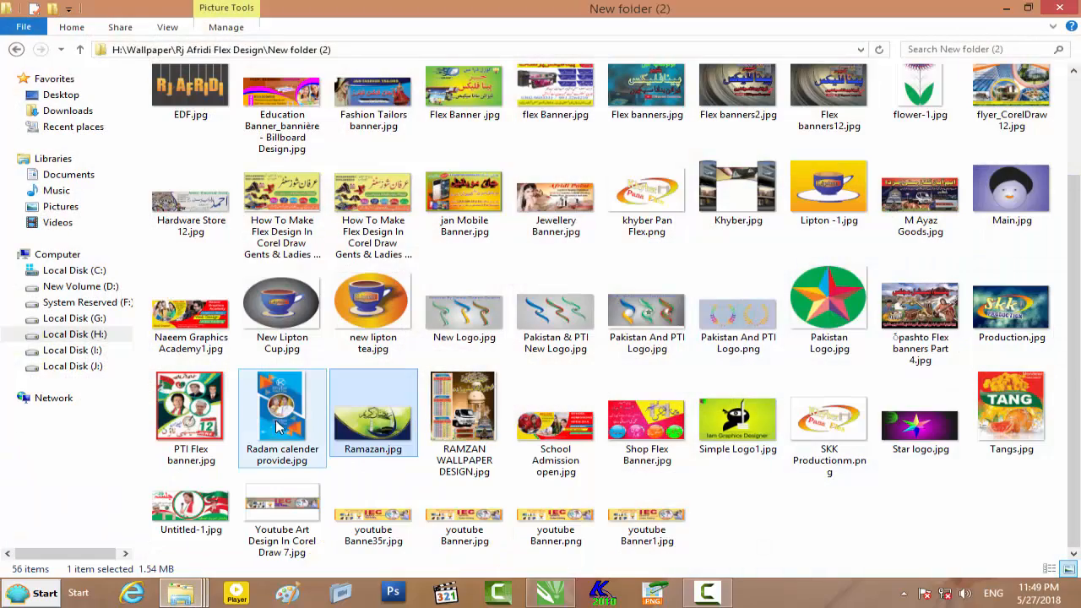
left_click_drag(353, 422, 425, 357)
scroll(501, 326, "down", 1)
left_click_drag(462, 327, 505, 324)
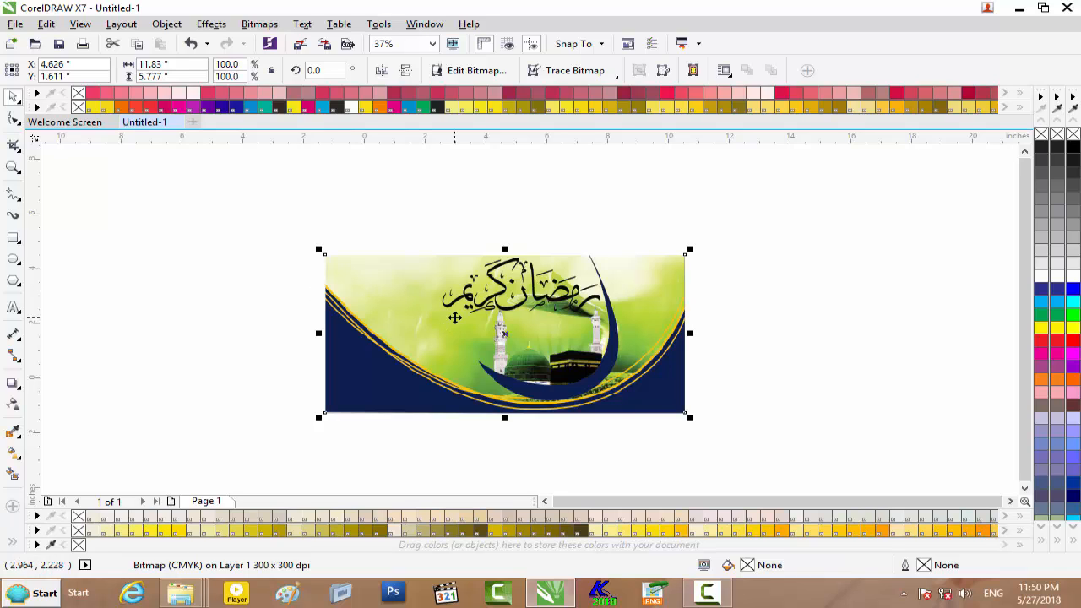
Move the picture off the page and draw a rectangle in its place, sized 11.83 by 5.777 inches
left_click_drag(526, 309, 806, 254)
left_click(12, 237)
left_click_drag(291, 253, 550, 417)
left_click_drag(162, 65, 117, 65)
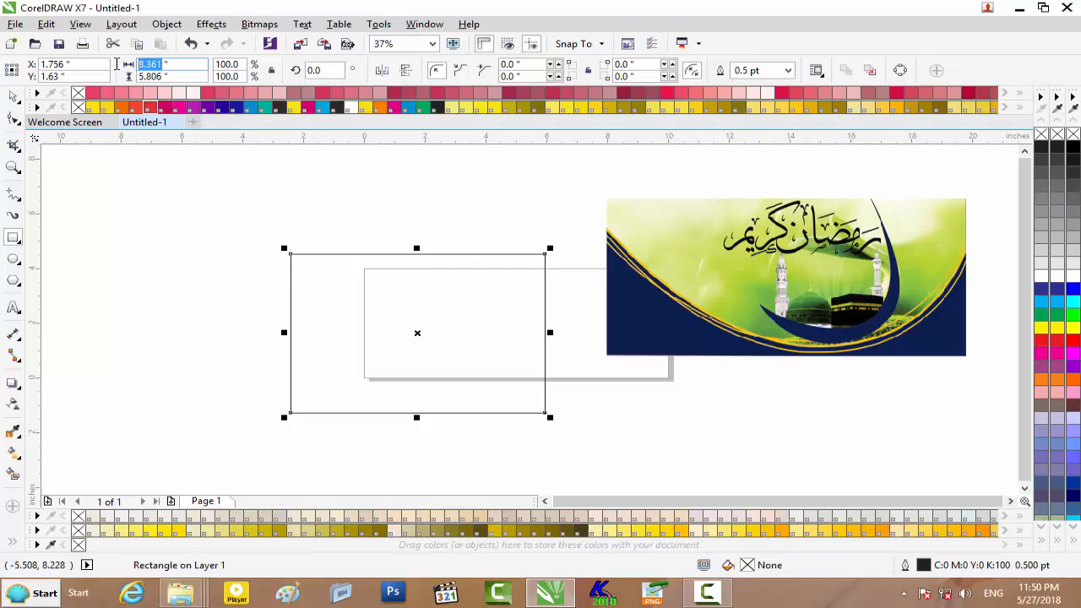
type("11.83")
key("Tab")
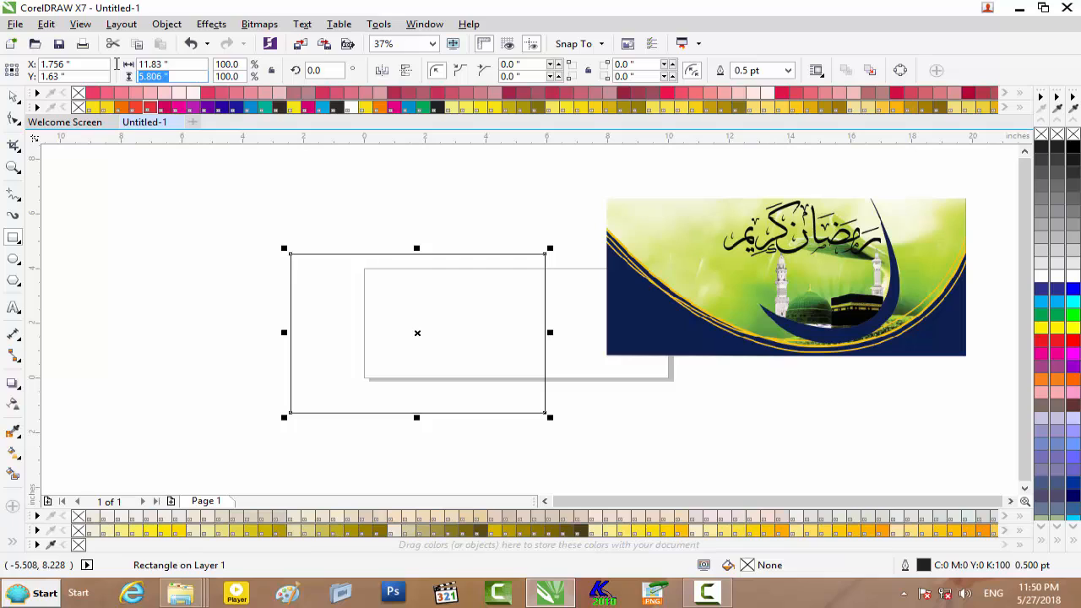
type("5.777")
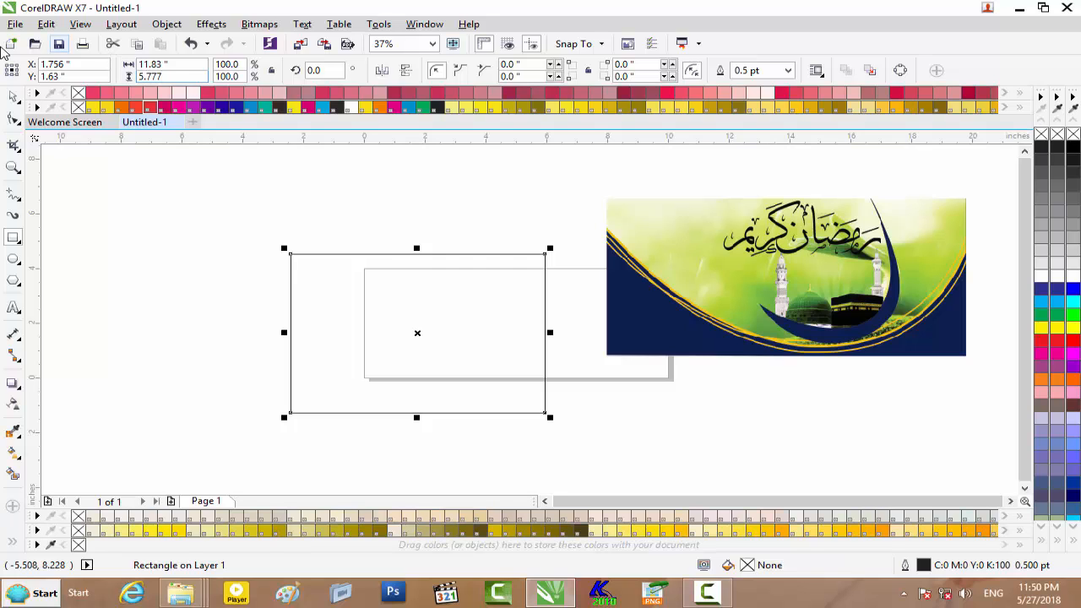
Lay the picture over the rectangle and add a horizontal guideline where its side curves begin and a vertical one through its centre
left_click(14, 95)
left_click_drag(681, 246, 367, 322)
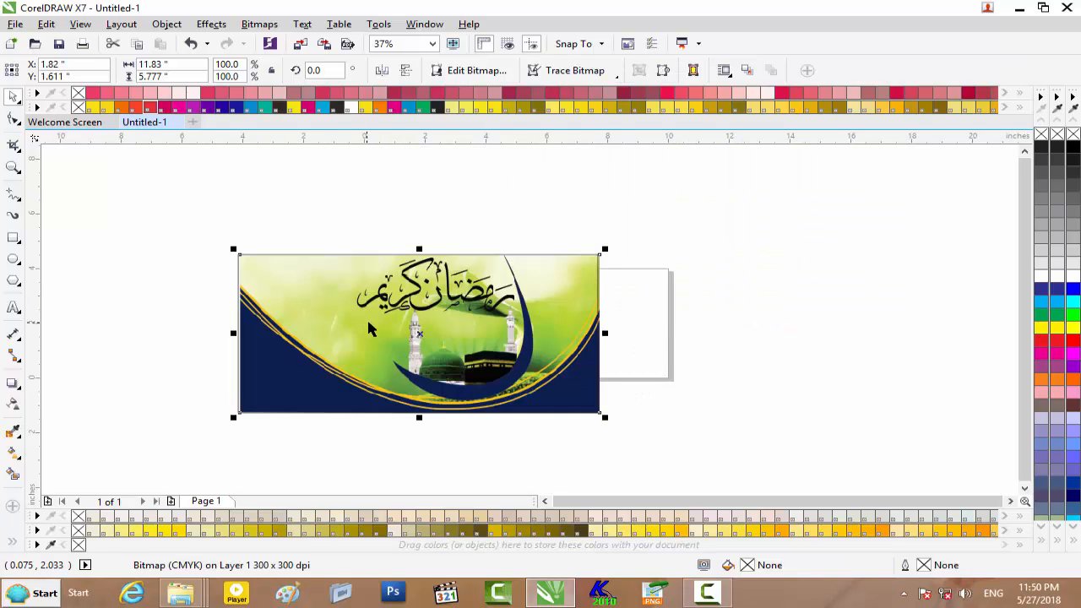
left_click_drag(364, 144, 366, 287)
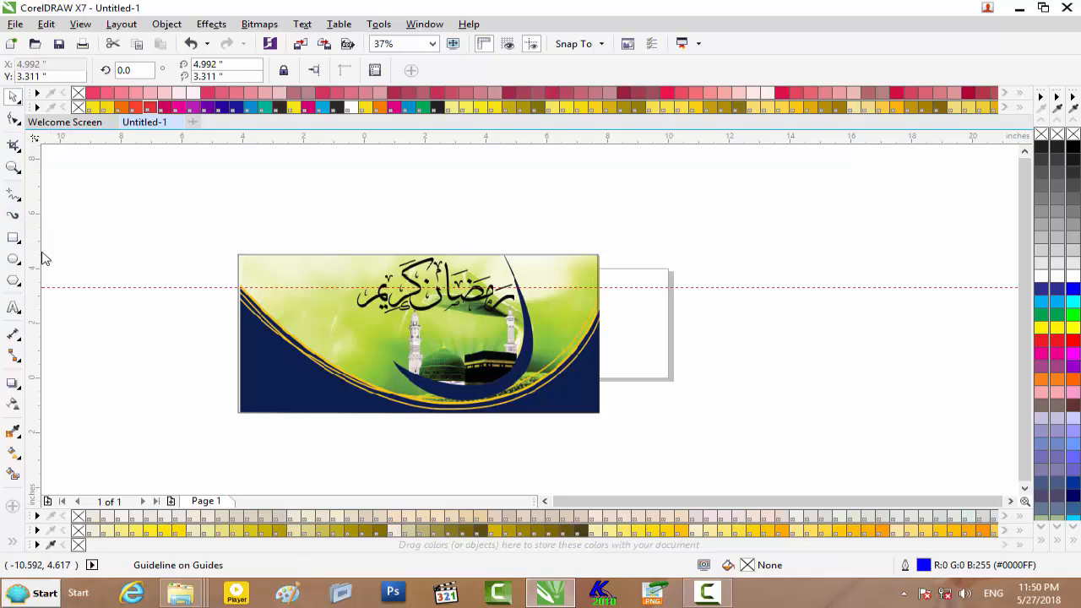
left_click(431, 286)
left_click_drag(429, 279, 420, 279)
scroll(476, 312, "up", 1)
scroll(476, 313, "down", 1)
Separate the picture from the rectangle, keeping the rectangle centred on the vertical guideline and the picture beside it as a reference
left_click_drag(606, 273, 690, 289)
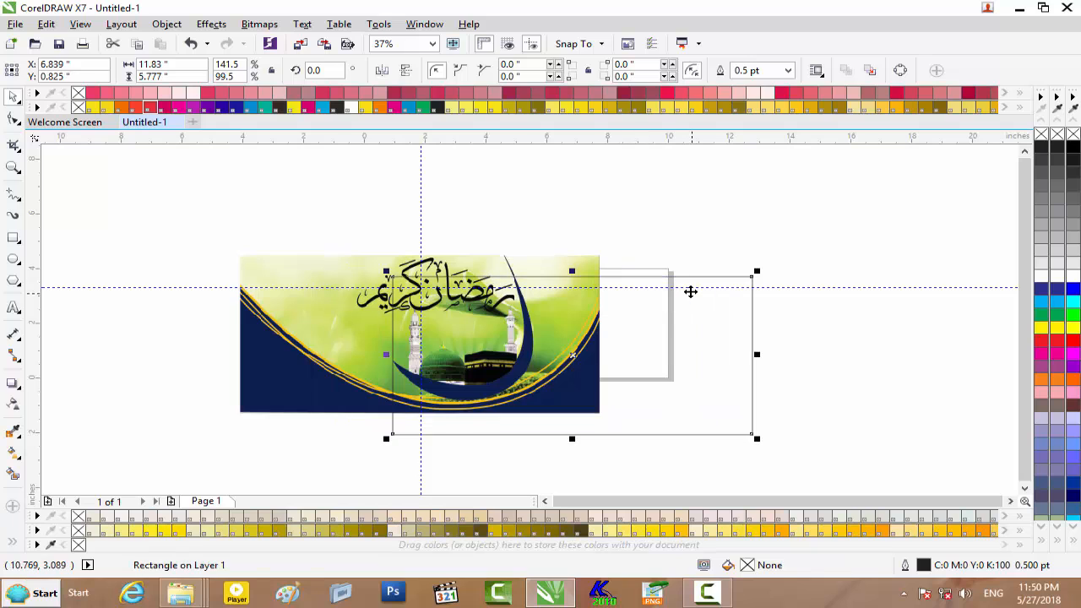
left_click(313, 349)
left_click_drag(313, 349, 813, 250)
left_click(567, 398)
left_click_drag(567, 398, 434, 364)
left_click_drag(504, 334, 491, 329)
left_click_drag(874, 225, 728, 300)
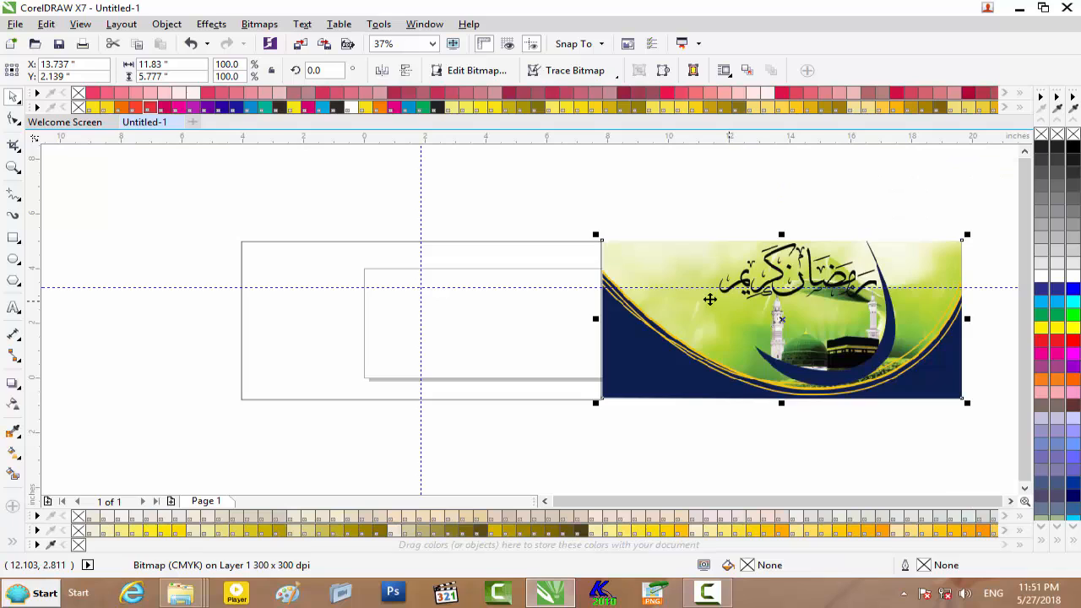
left_click(545, 315)
left_click(743, 326)
left_click_drag(743, 326, 757, 251)
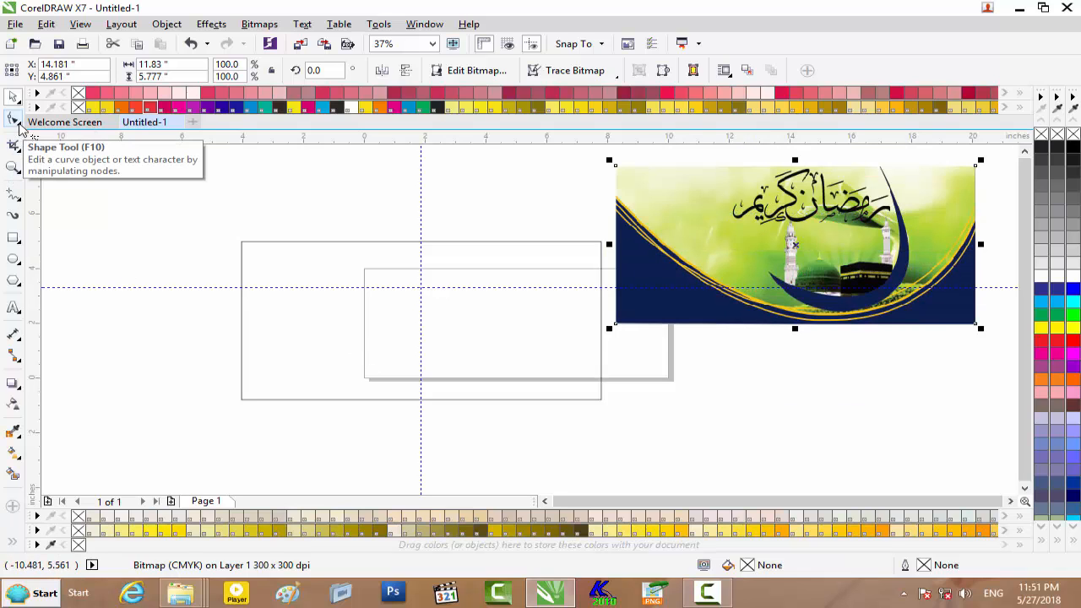
Draw a bowl-shaped Pen curve between the rectangle's side edges at the horizontal guideline, dipping at the vertical guideline
left_click(15, 196)
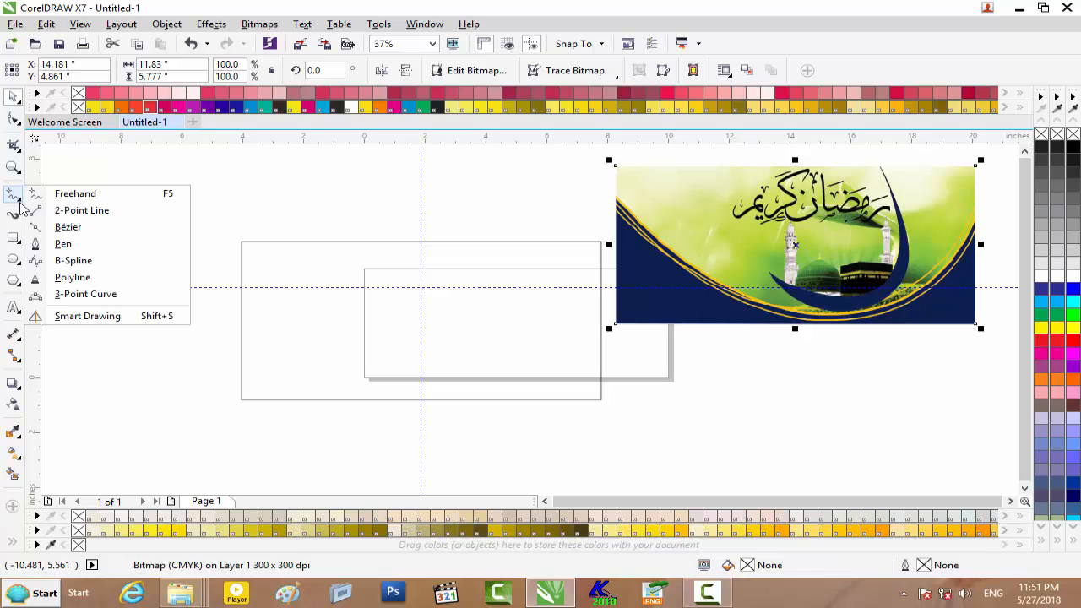
left_click(68, 245)
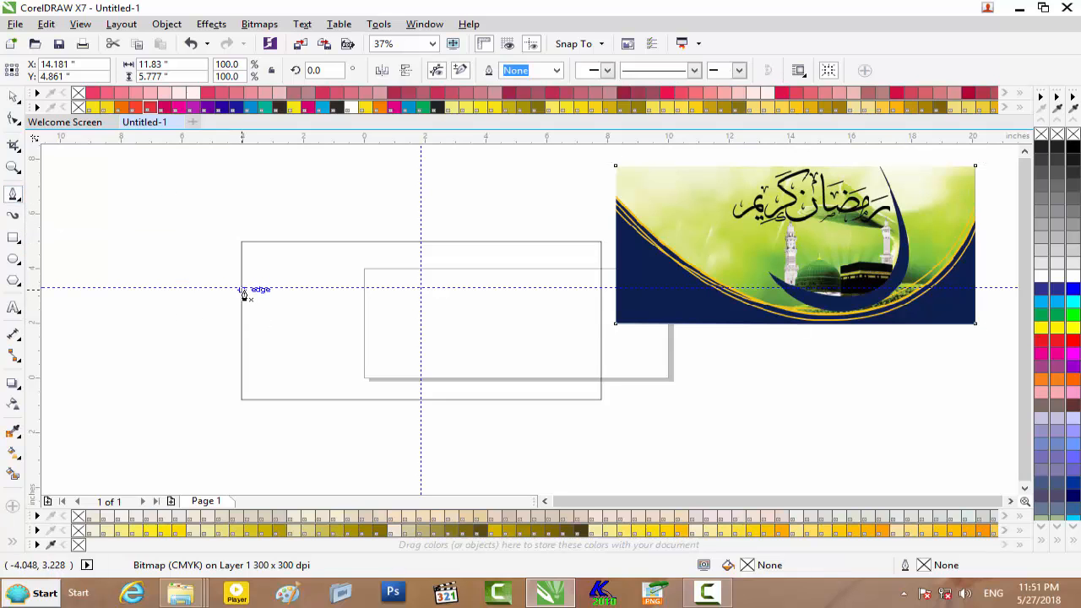
left_click(243, 290)
left_click_drag(422, 381, 540, 387)
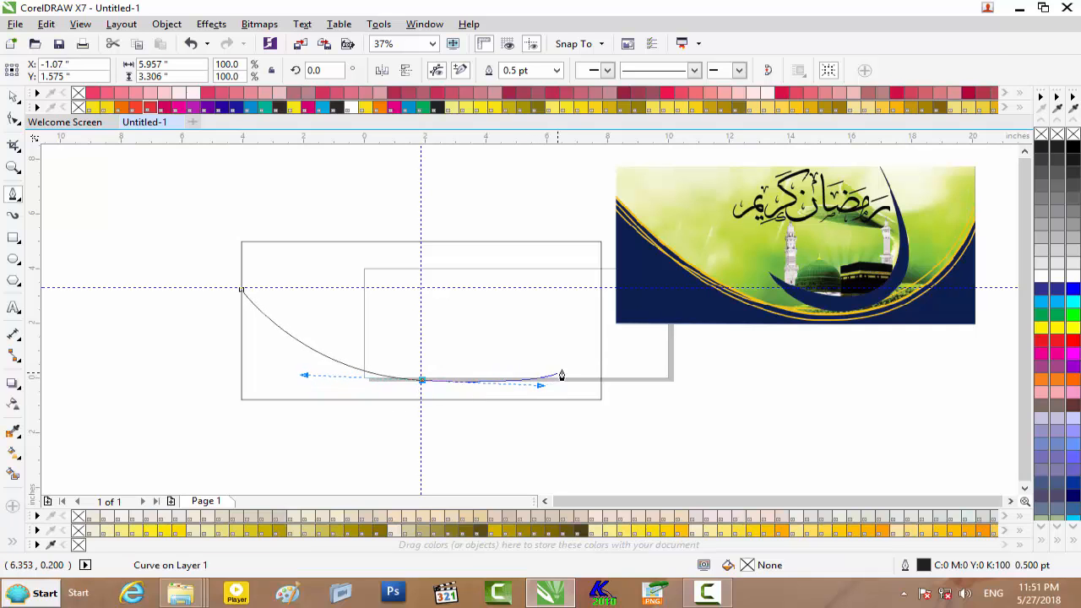
left_click(601, 290)
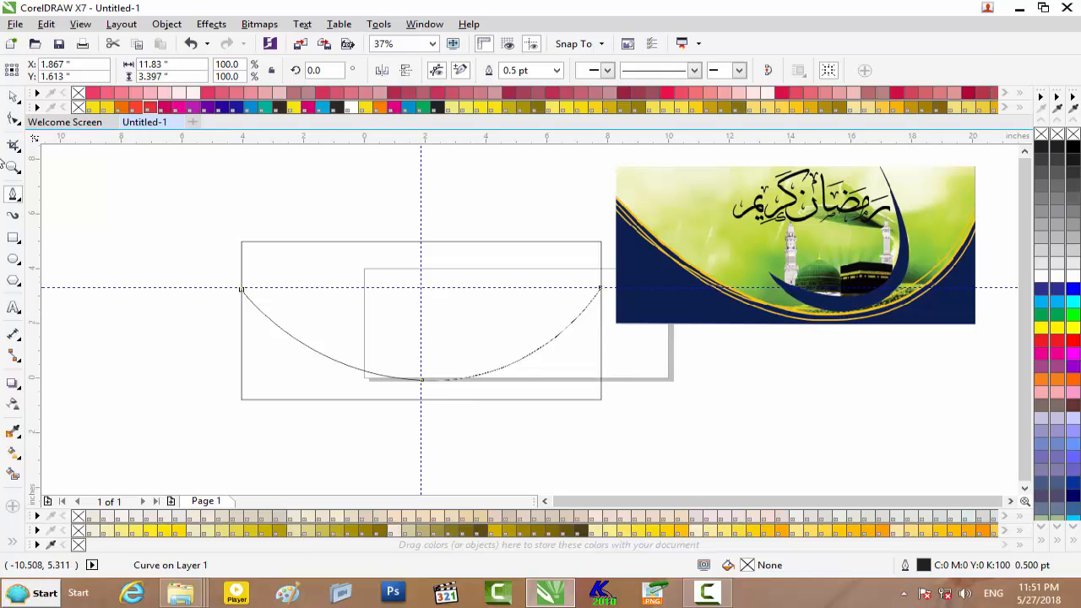
Lower the curve's middle node along the vertical guideline onto the rectangle's bottom edge
left_click(14, 123)
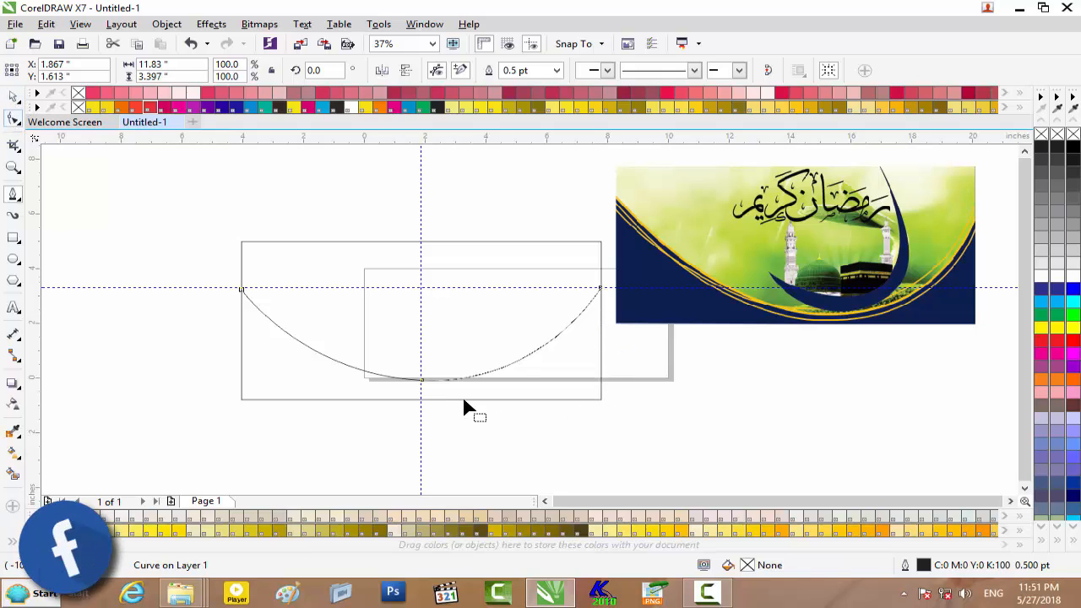
scroll(423, 385, "up", 3)
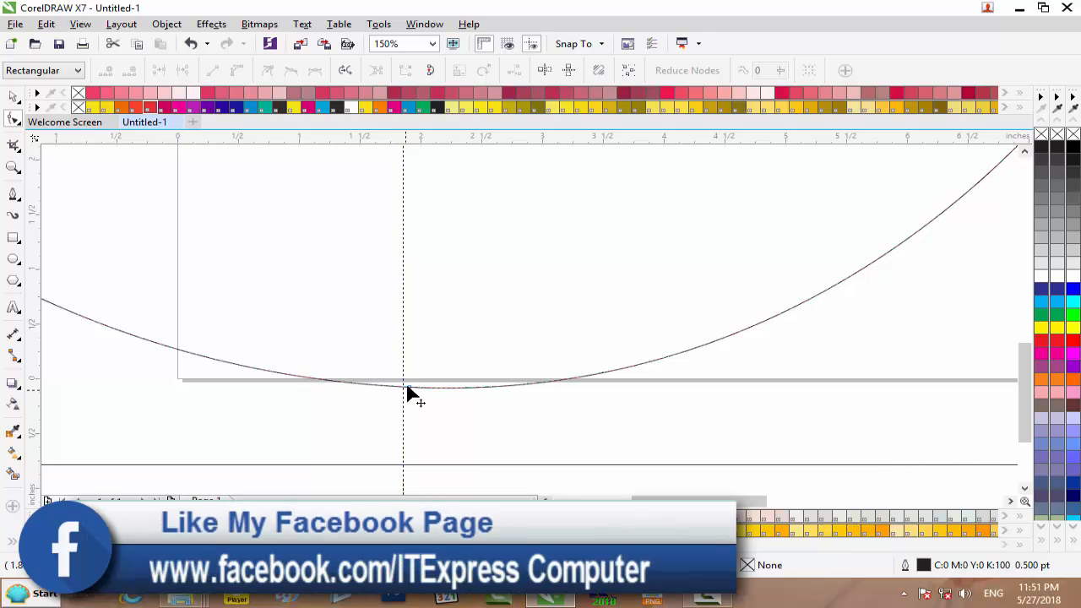
left_click(404, 387)
left_click_drag(404, 388, 405, 463)
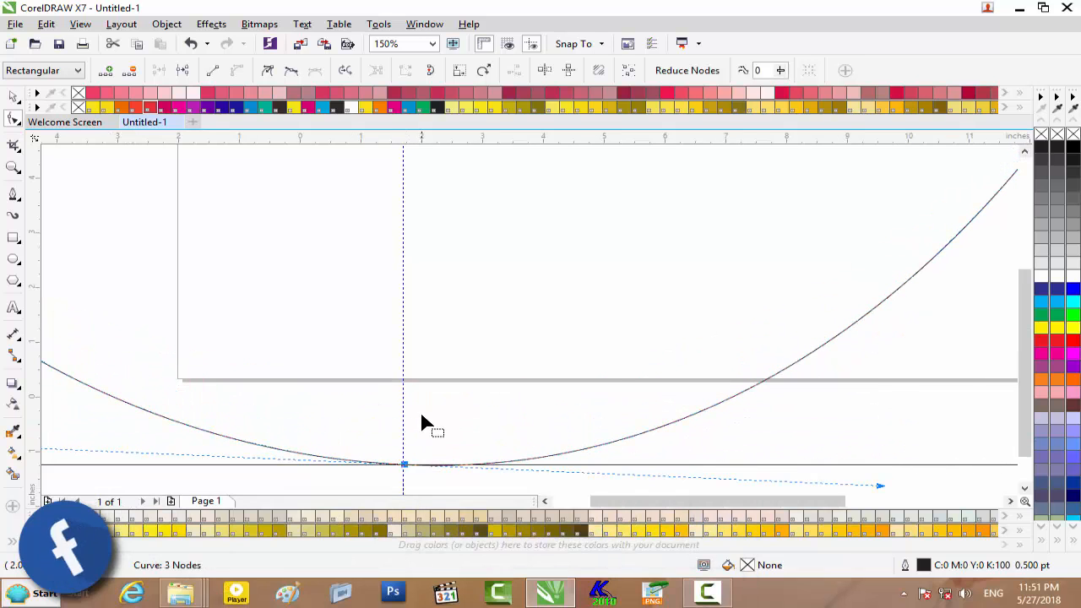
scroll(422, 418, "down", 3)
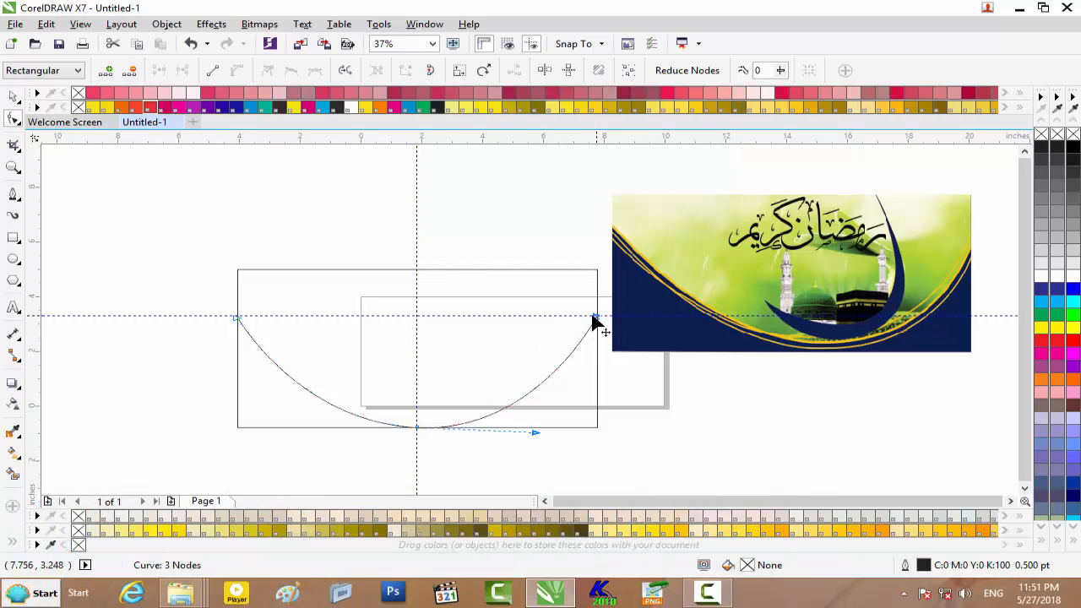
left_click(238, 319)
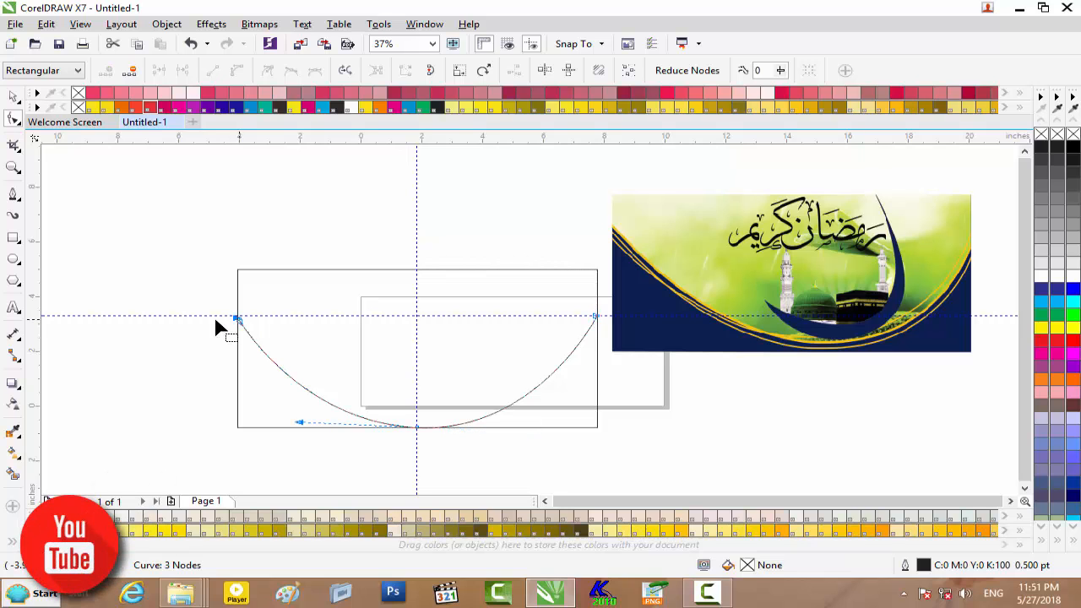
Try filling the two corner areas under the curve with dark blue (#000066) using Smart Fill
left_click(13, 474)
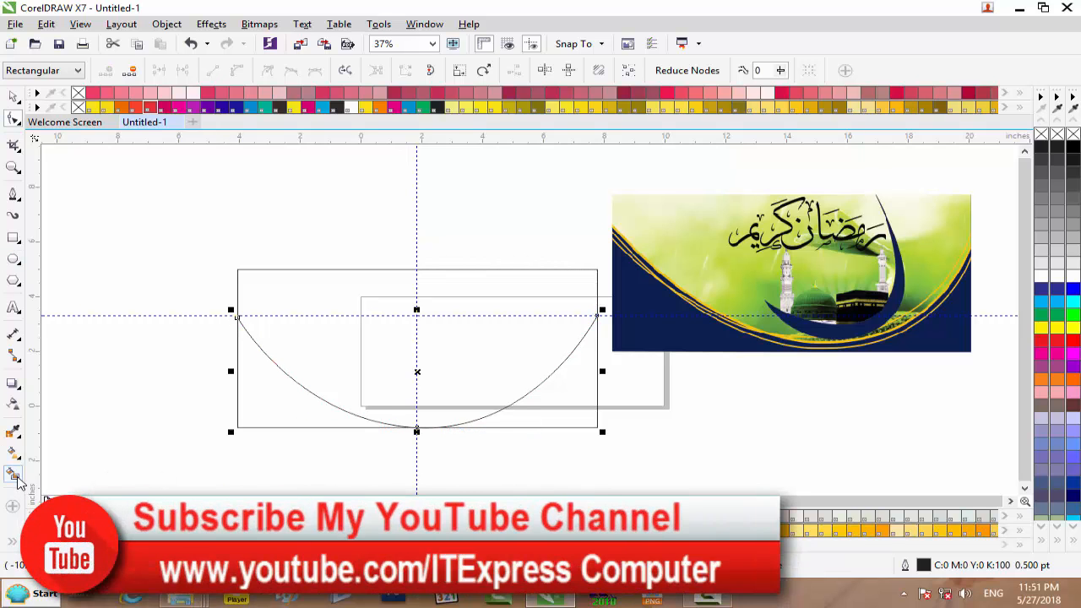
left_click(282, 407)
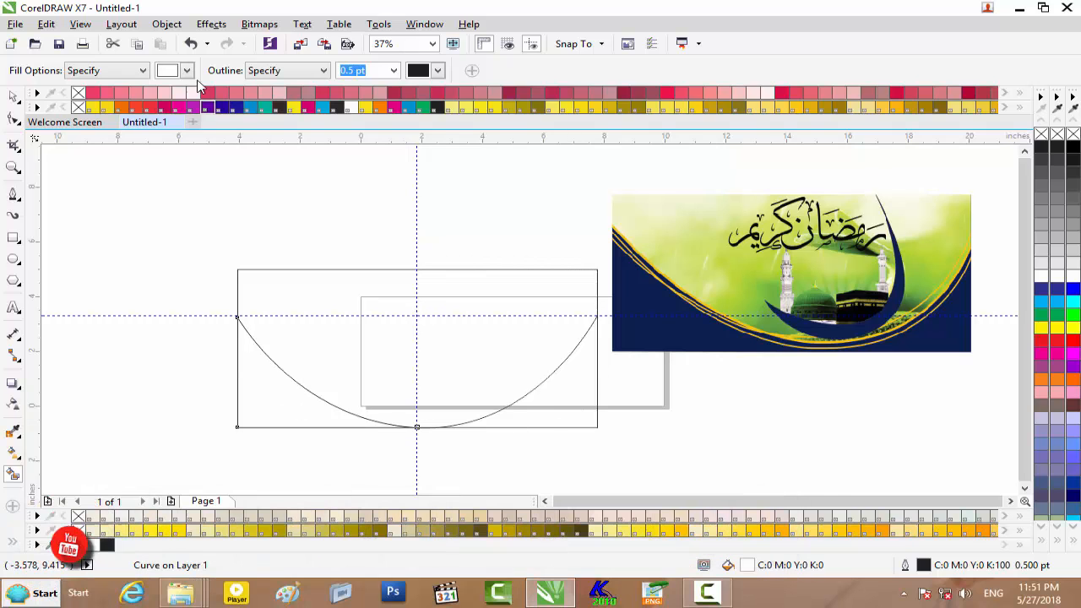
left_click(187, 70)
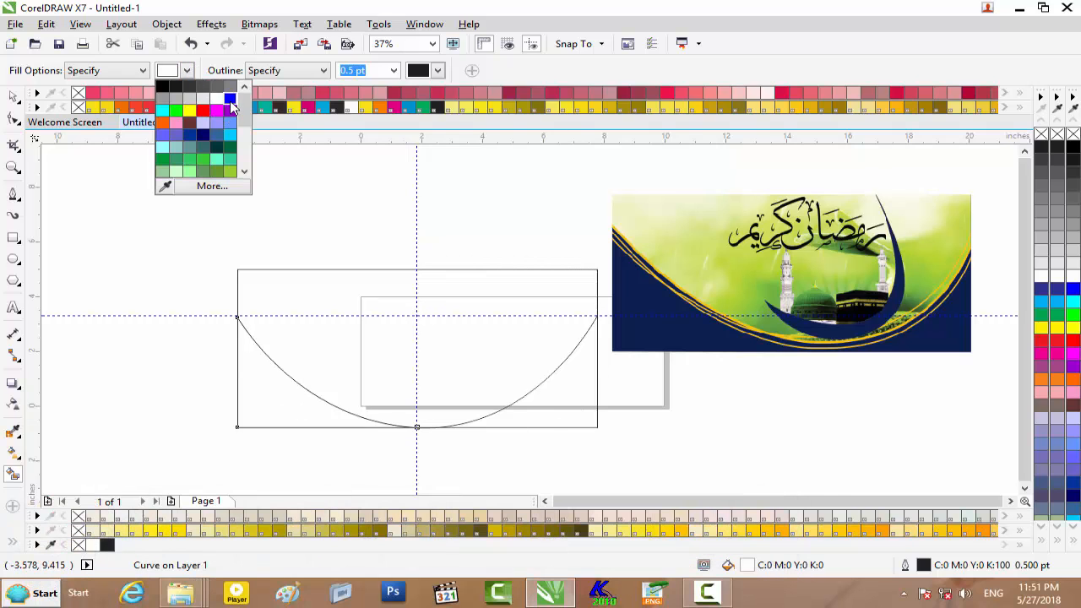
left_click(204, 135)
left_click(270, 393)
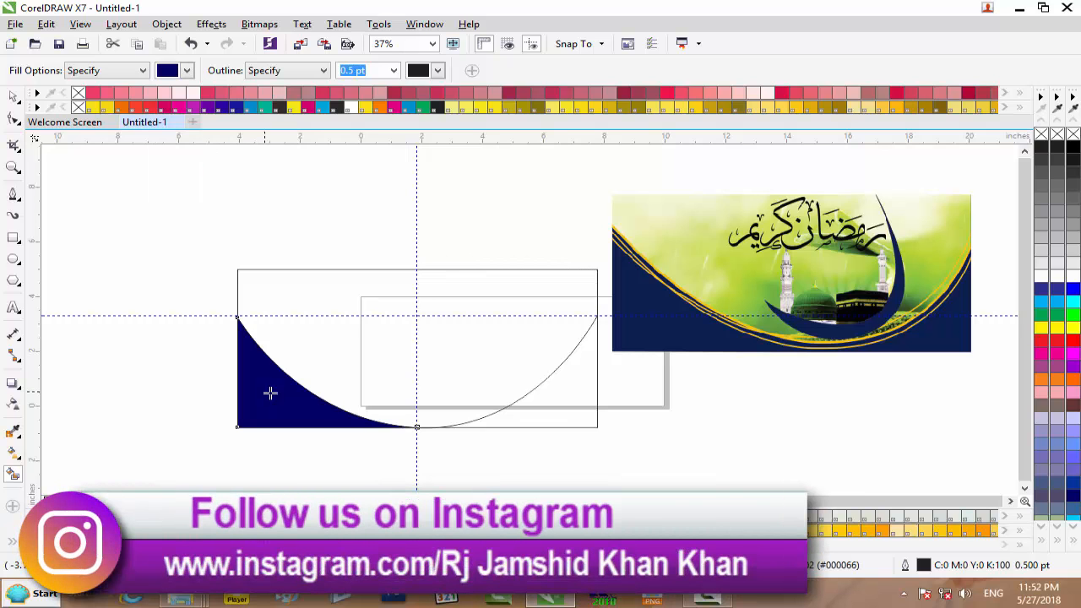
left_click(531, 408)
Try raising the right blue shape's inner node above the bottom edge, and undo this edit together with the blue fills
scroll(434, 410, "up", 2)
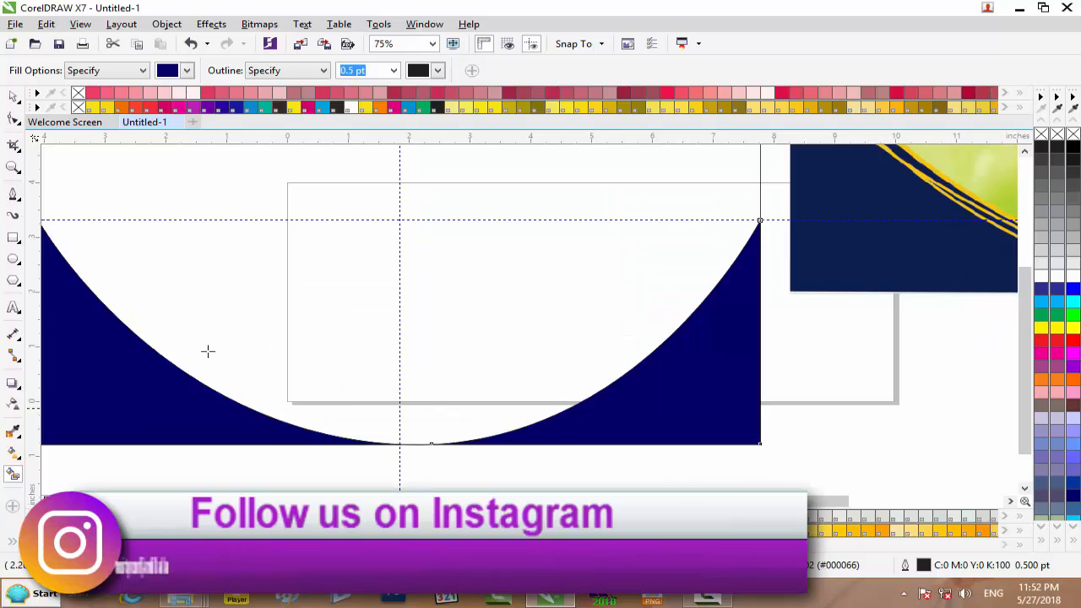
left_click(14, 121)
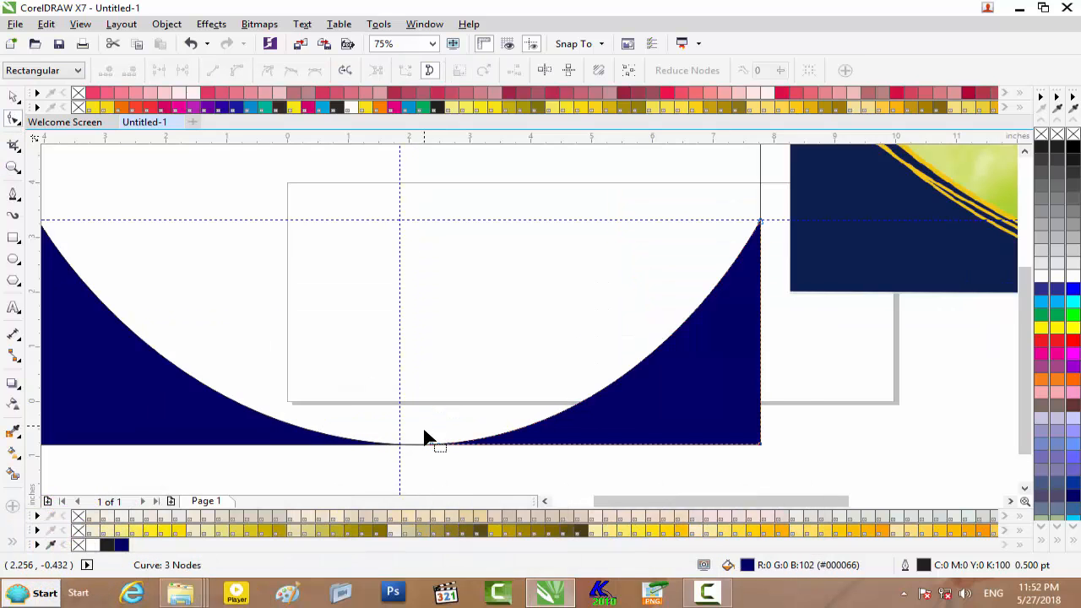
left_click_drag(431, 443, 432, 430)
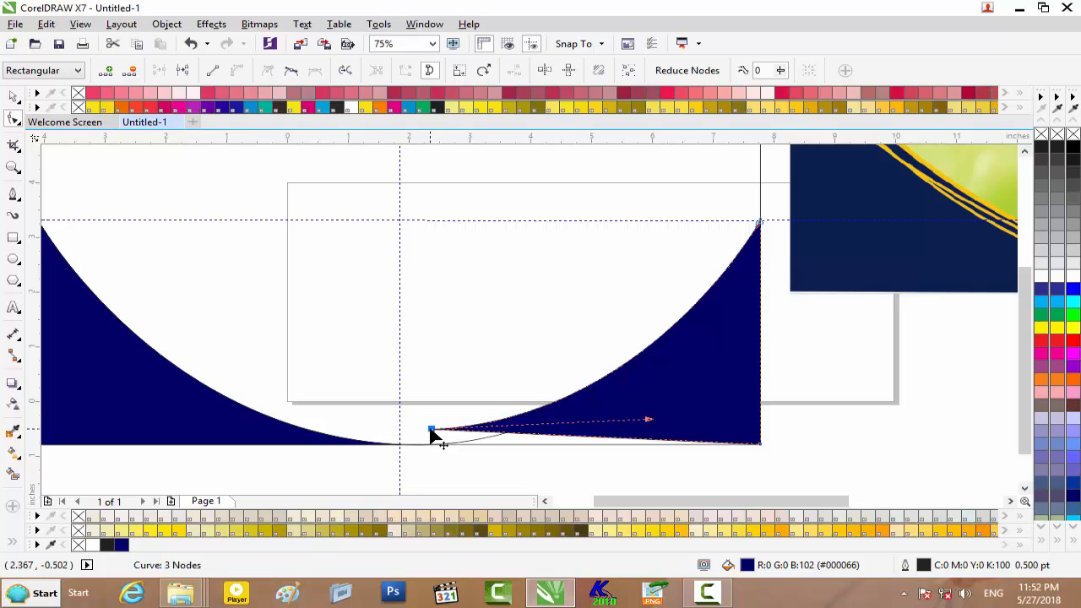
scroll(441, 420, "down", 2)
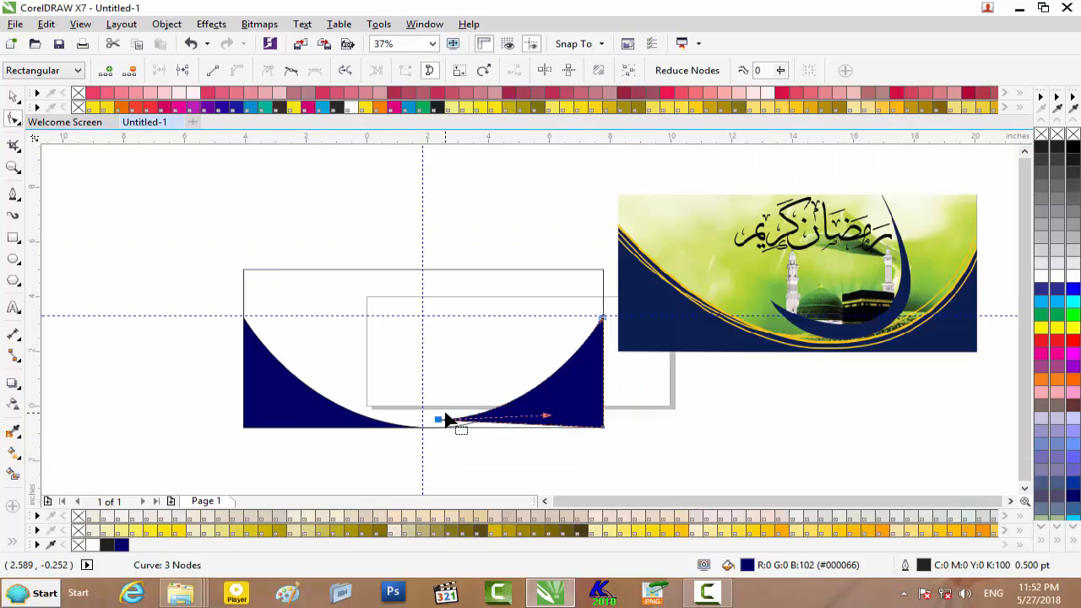
key("ctrl+z")
key("ctrl+z")
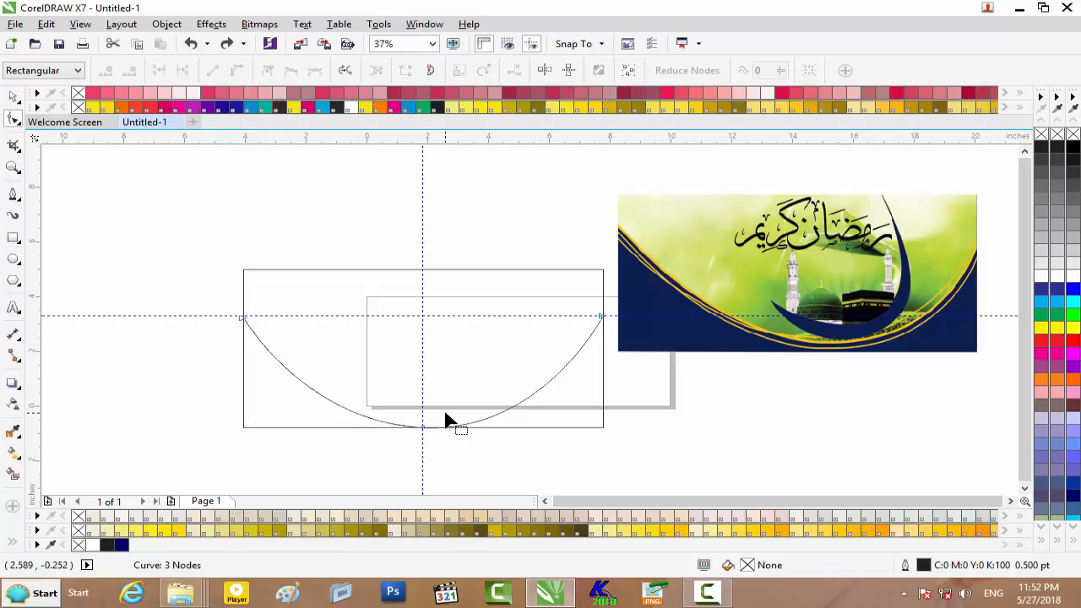
Undo the Pen curve drawn between the rectangle's side edges, leaving only the frame and guidelines
key("ctrl+z")
key("ctrl+z")
key("ctrl+z")
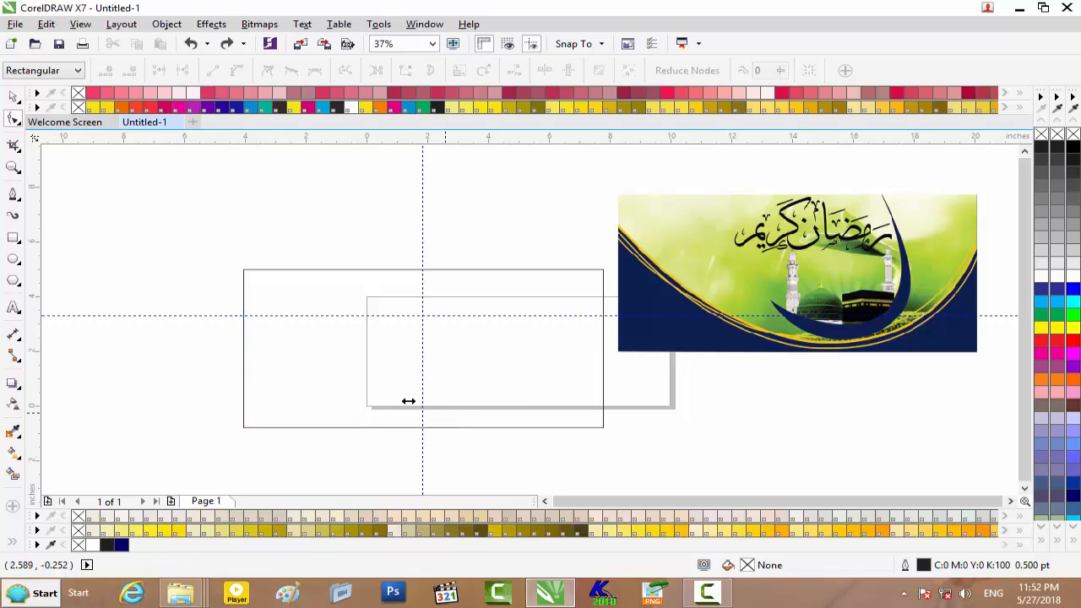
Draw an 11.83-inch-wide Pen curve between the rectangle's side edges at the horizontal guideline, dipping at the vertical guideline above the bottom edge
left_click(18, 201)
left_click(56, 244)
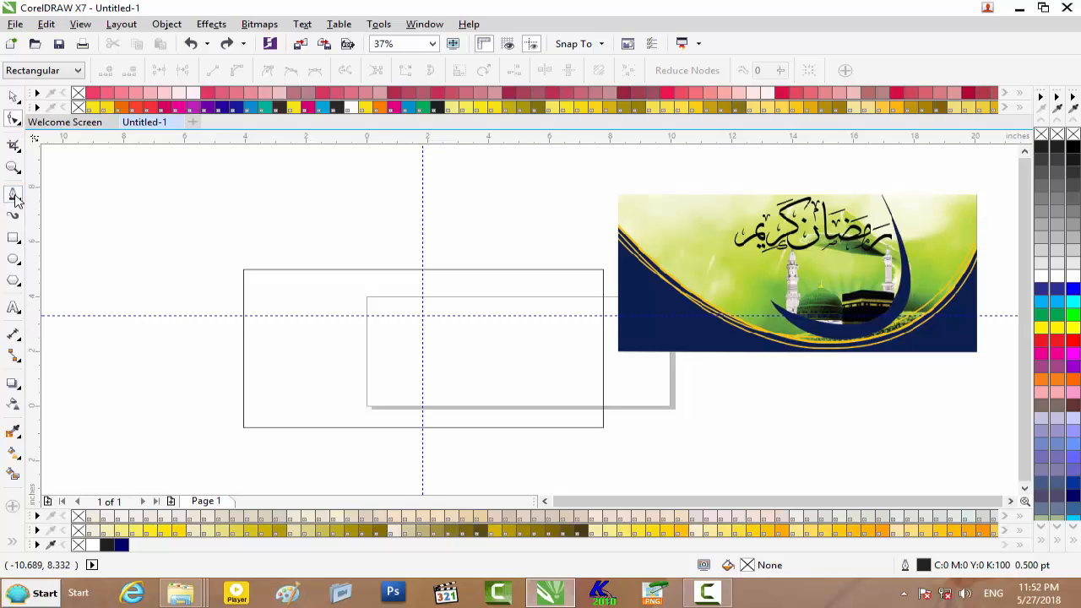
left_click(243, 317)
left_click_drag(423, 402, 514, 394)
left_click(603, 315)
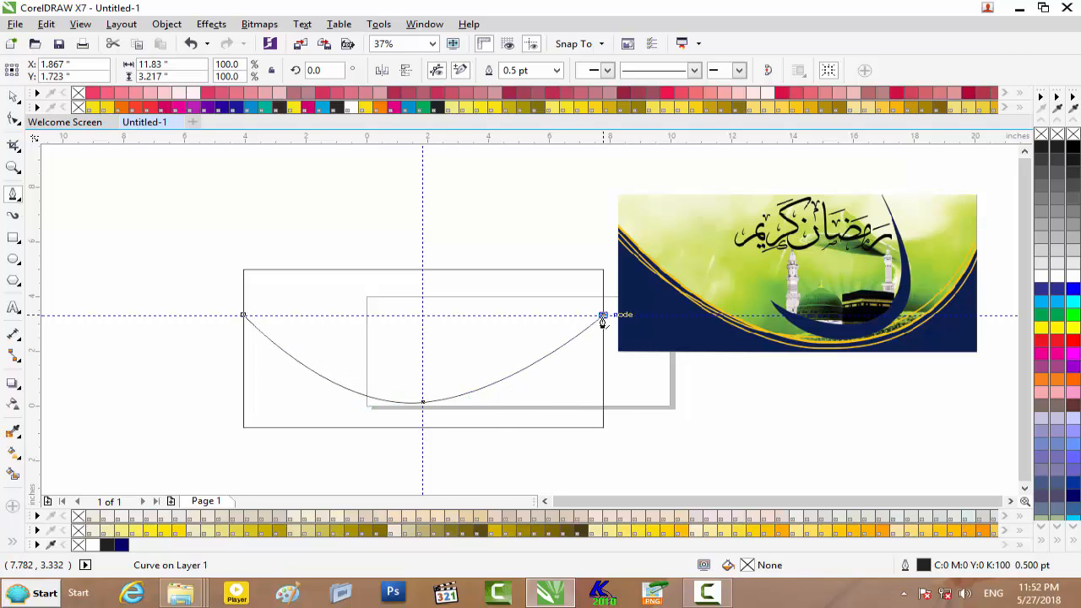
Continue the Pen path through the rectangle's lower right and lower left corners and close it at the curve's start
left_click(603, 427)
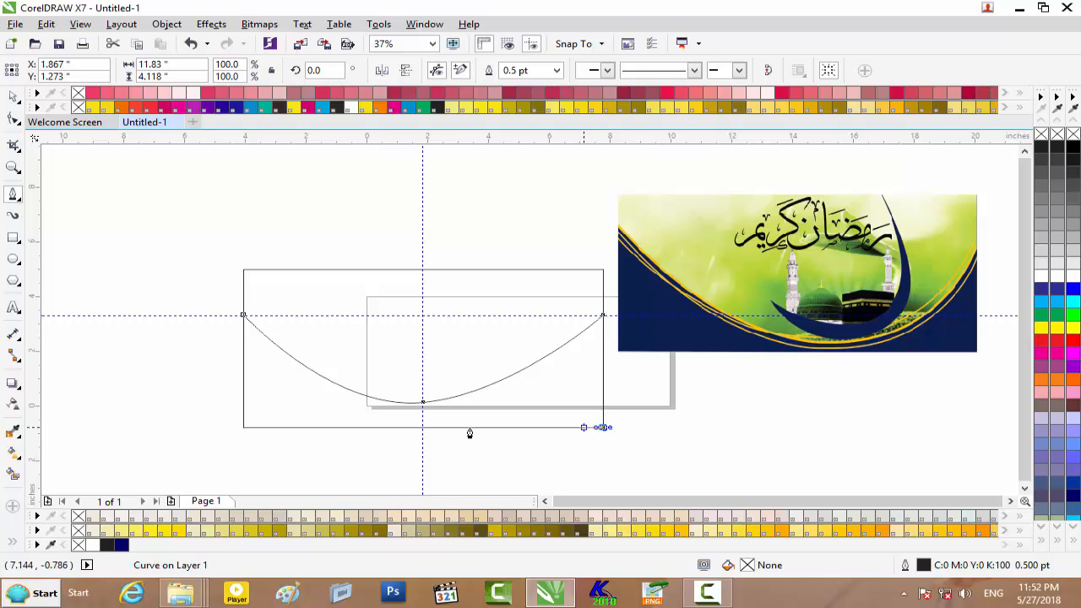
left_click(246, 428)
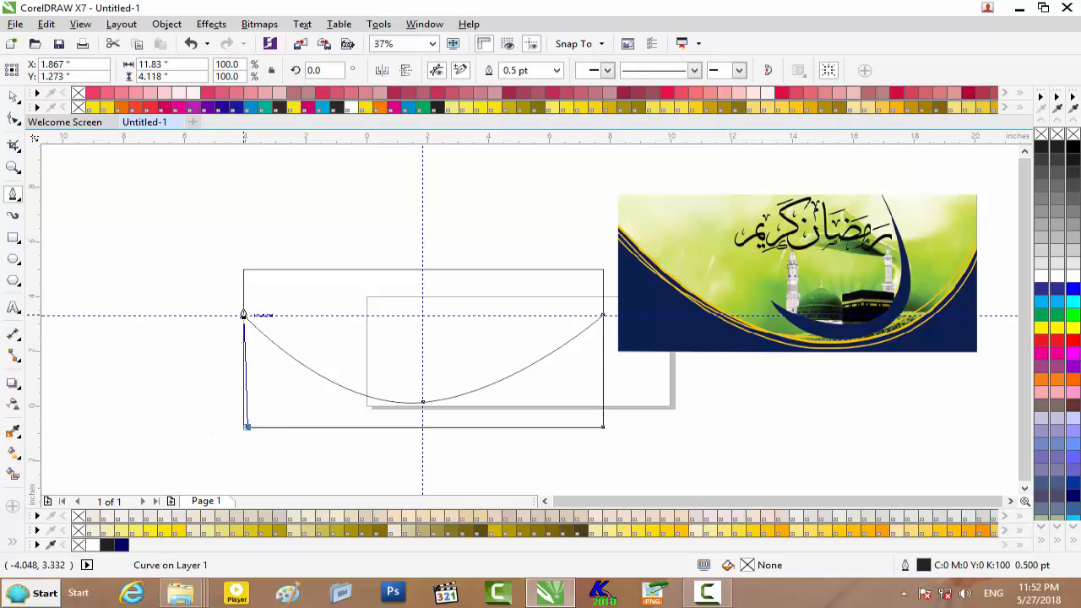
left_click(243, 318)
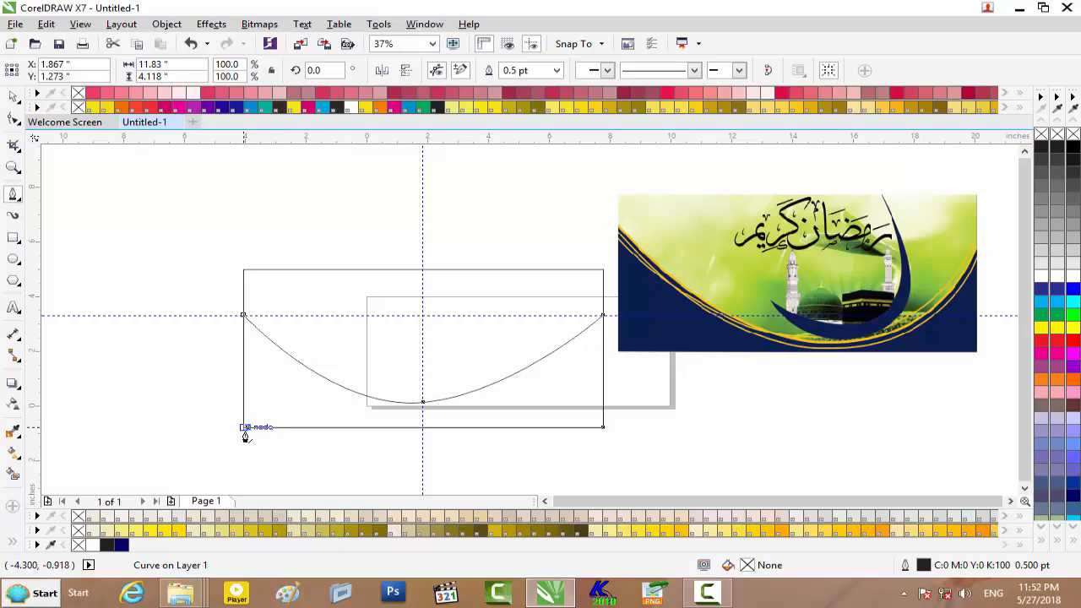
left_click(246, 429)
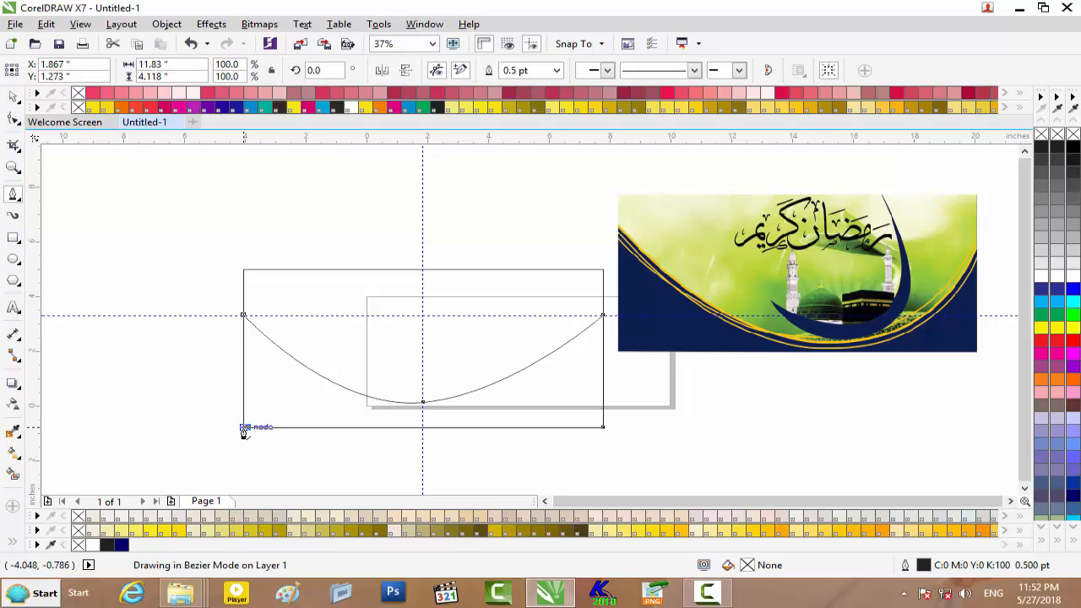
left_click(244, 318)
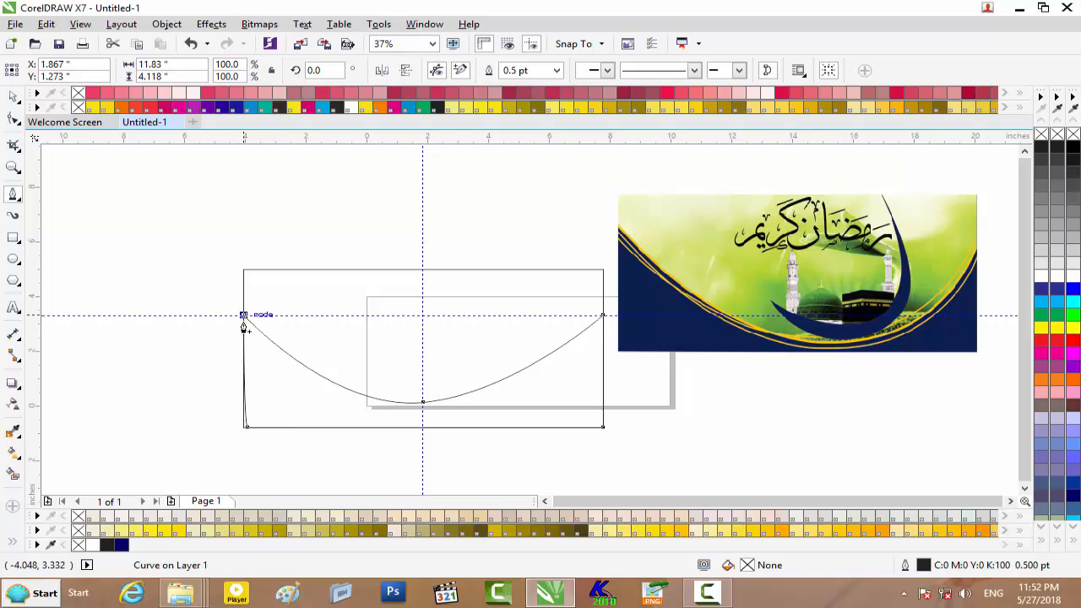
Lower the curve's middle node along the vertical guideline, keeping it slightly above the rectangle's bottom edge
left_click(12, 118)
scroll(407, 374, "up", 1)
left_click(438, 428)
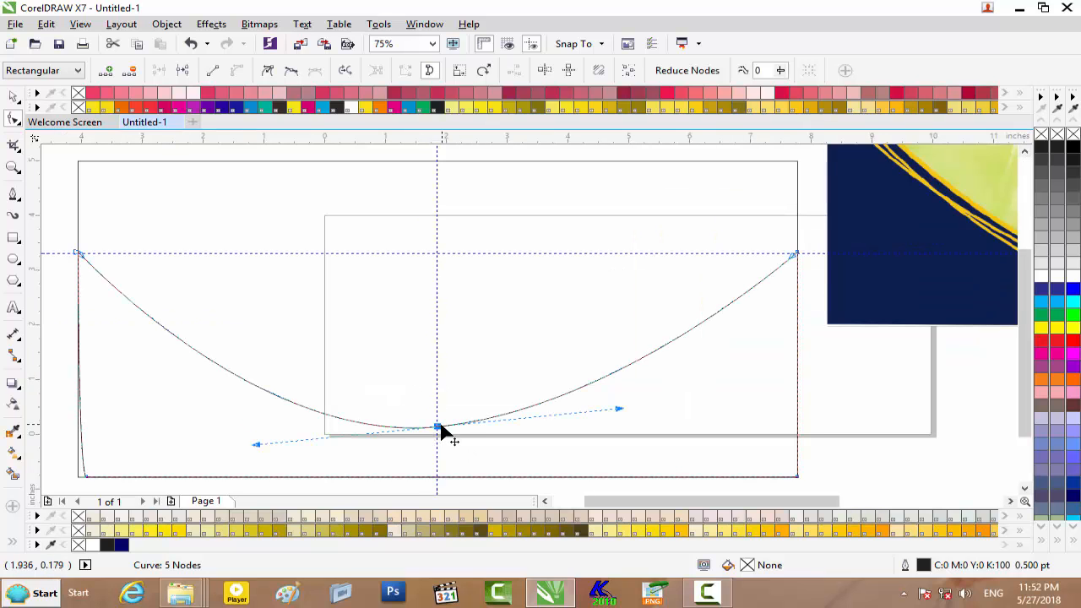
left_click_drag(438, 428, 437, 454)
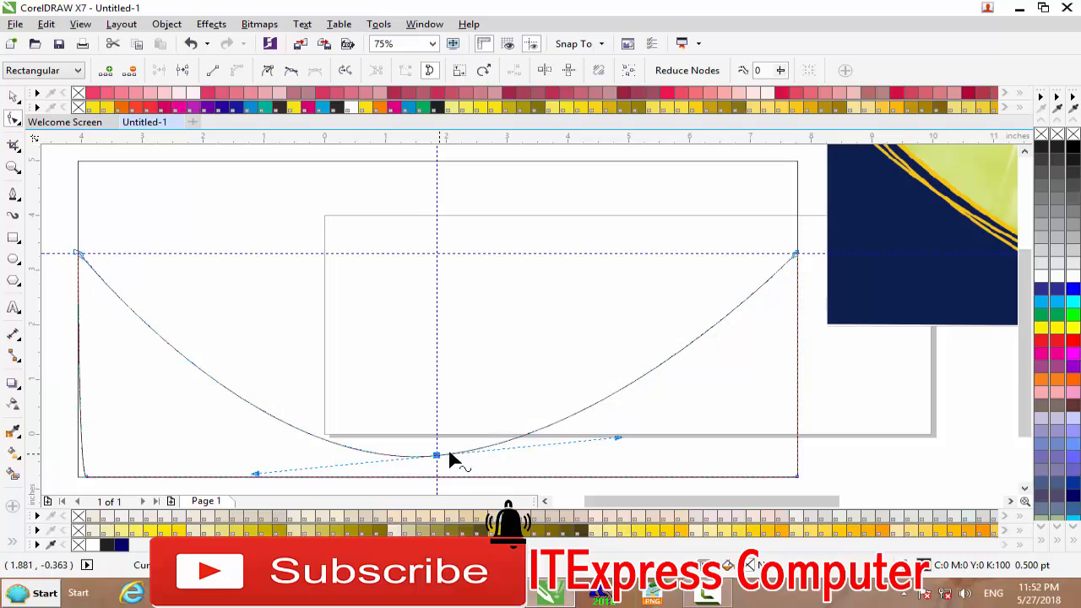
scroll(584, 411, "down", 1)
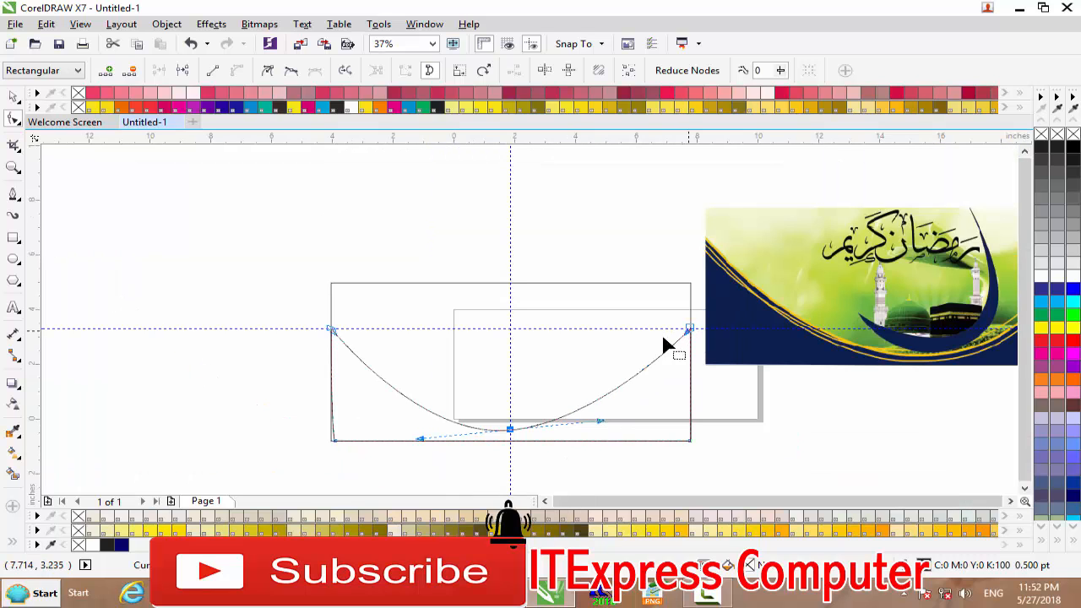
Shift the curve's middle node to the right of the vertical guideline and level its handles to match the reference curve
left_click_drag(512, 430, 539, 429)
scroll(541, 434, "up", 1)
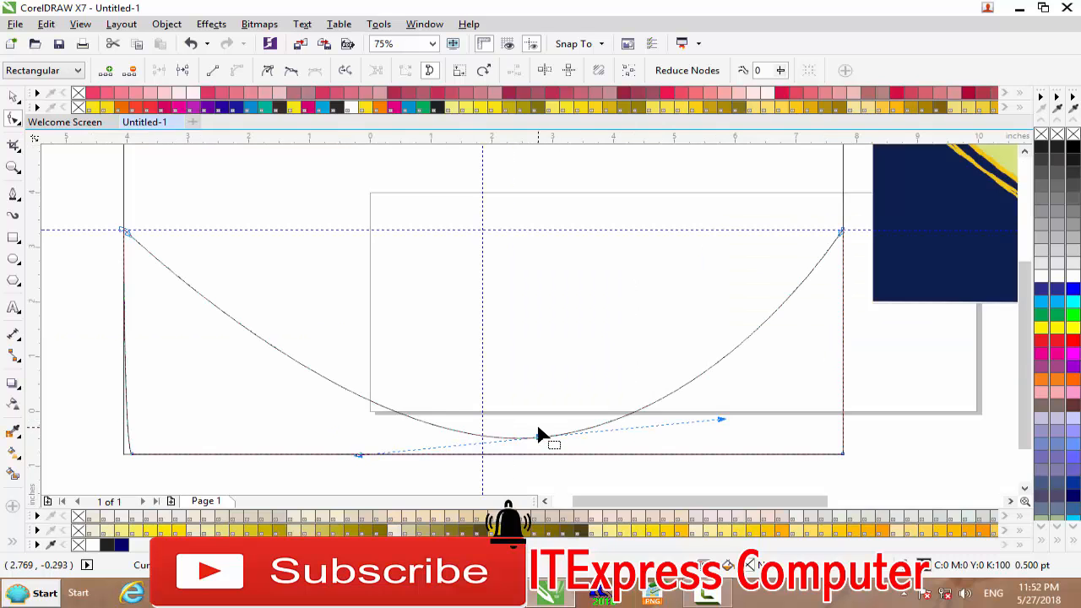
scroll(540, 434, "down", 1)
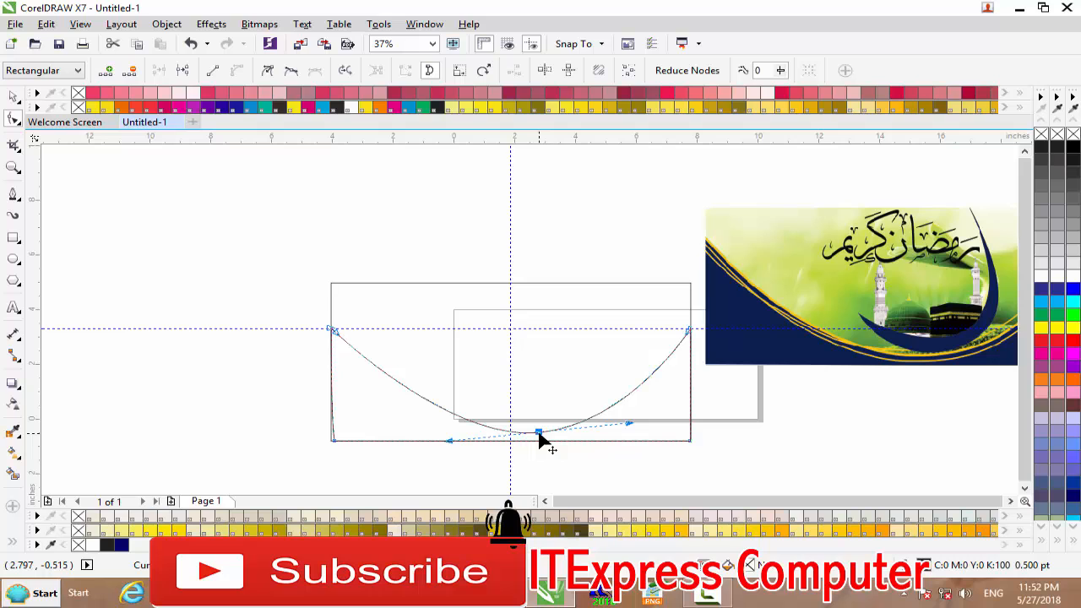
left_click_drag(450, 439, 427, 436)
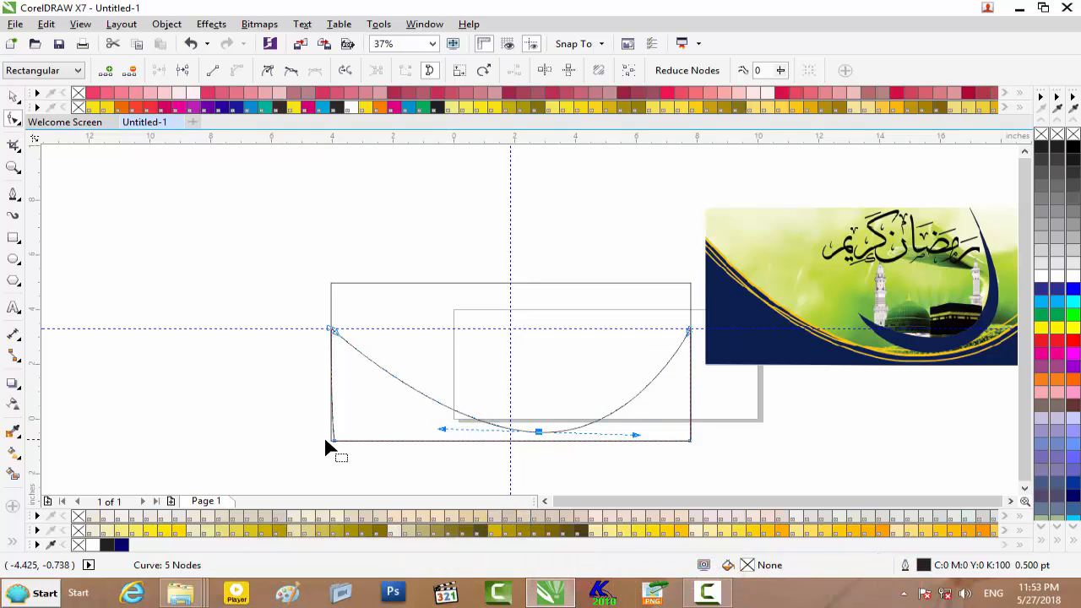
Move the closed shape's lower left node onto the rectangle's lower left corner
scroll(325, 440, "up", 4)
left_click_drag(345, 441, 330, 437)
scroll(345, 309, "up", 2)
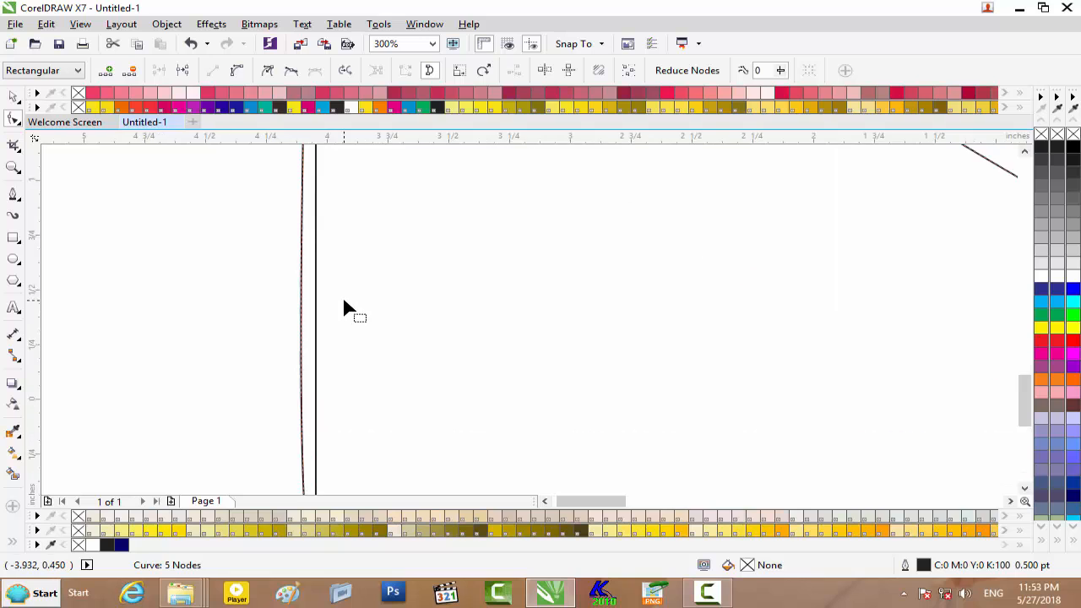
scroll(344, 313, "down", 4)
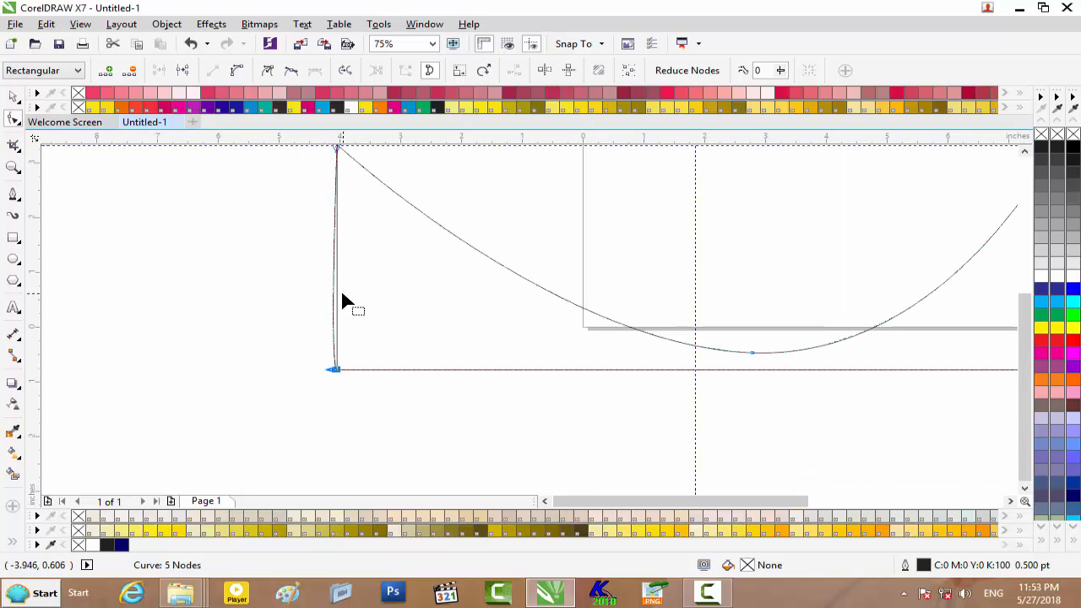
Try deleting the closed shape's lower left corner node, and undo the deletion
left_click_drag(360, 390, 312, 347)
key("Delete")
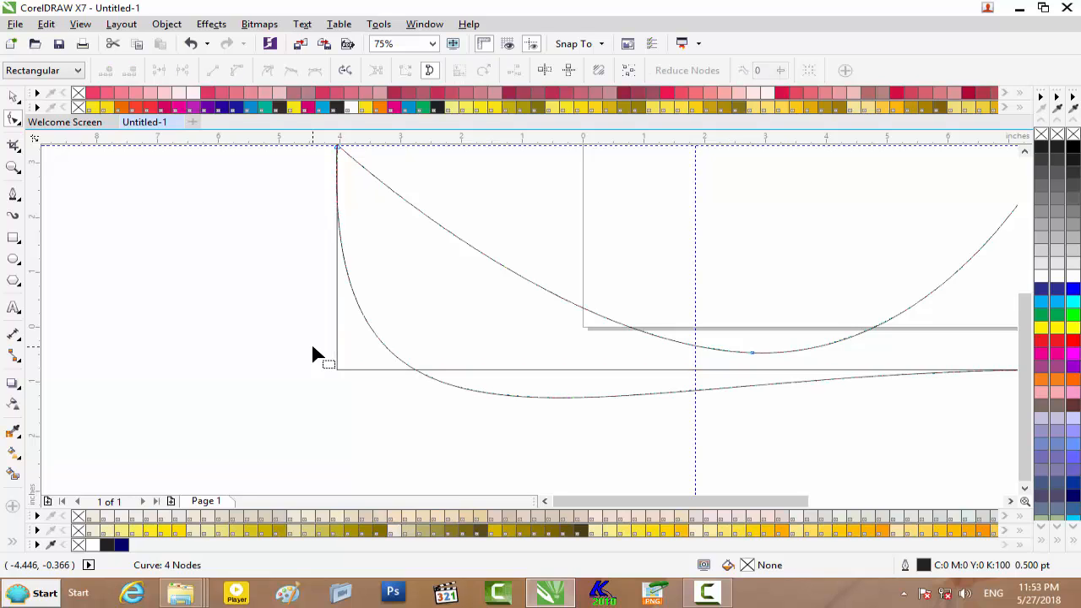
key("ctrl+z")
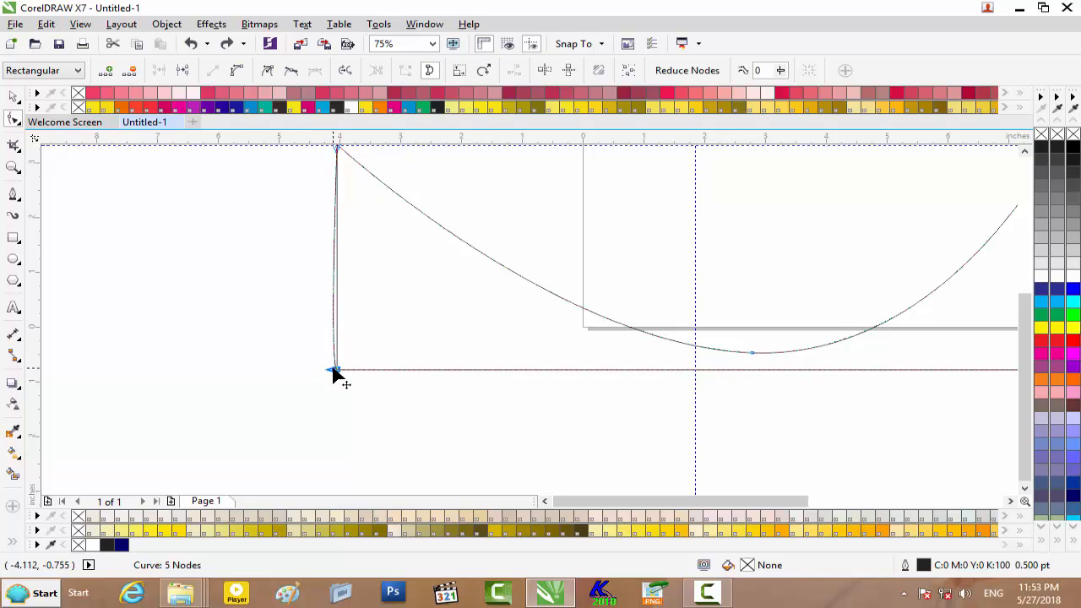
Add a node on the shape's left side and adjust it and the corner handle to straighten that side along the rectangle
double_click(336, 242)
left_click_drag(339, 242, 342, 241)
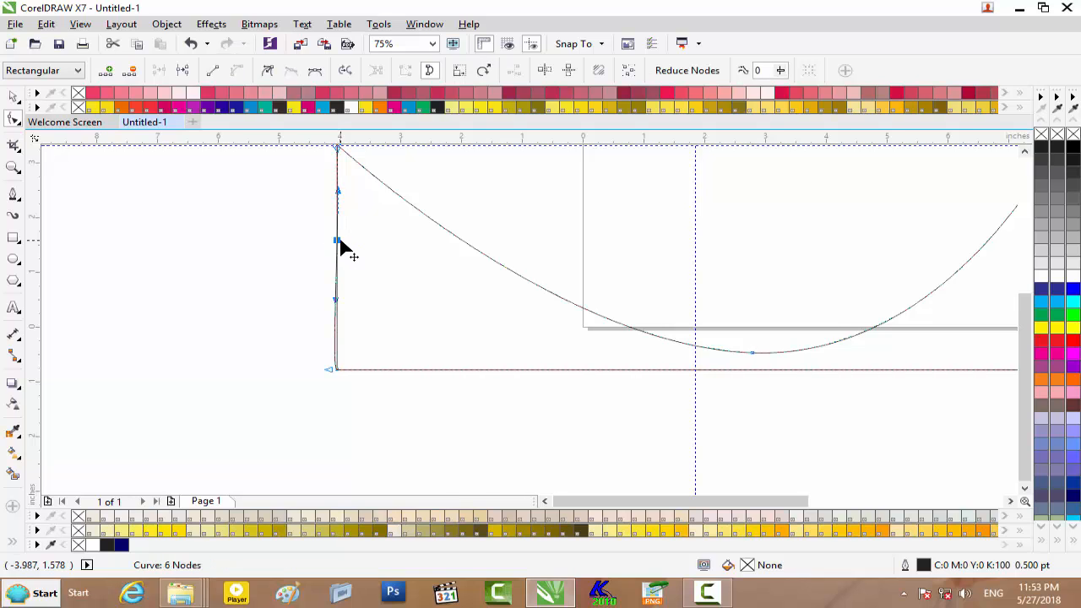
left_click(335, 371)
left_click_drag(333, 370, 331, 371)
scroll(356, 369, "down", 2)
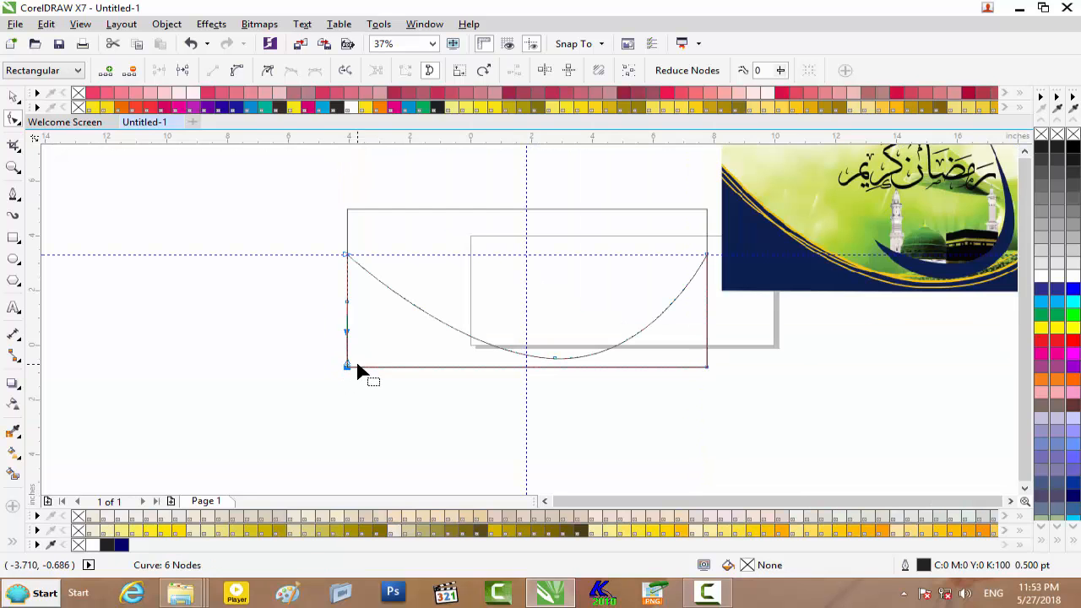
scroll(718, 331, "up", 1)
scroll(715, 333, "down", 1)
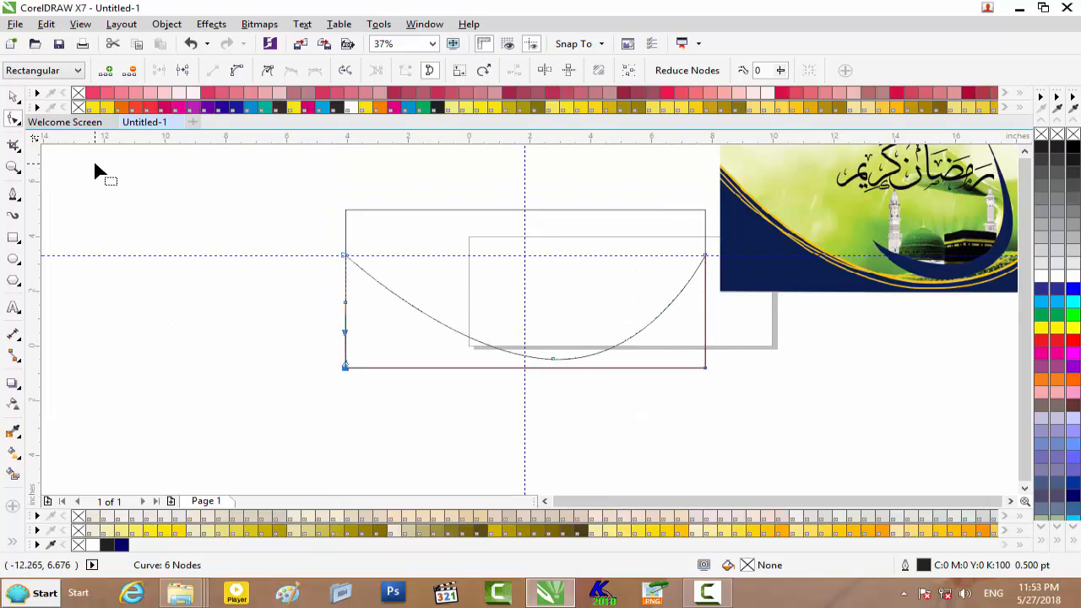
Fill the closed curved shape with Deep Navy Blue (#000066)
left_click(11, 99)
left_click_drag(122, 545, 408, 351)
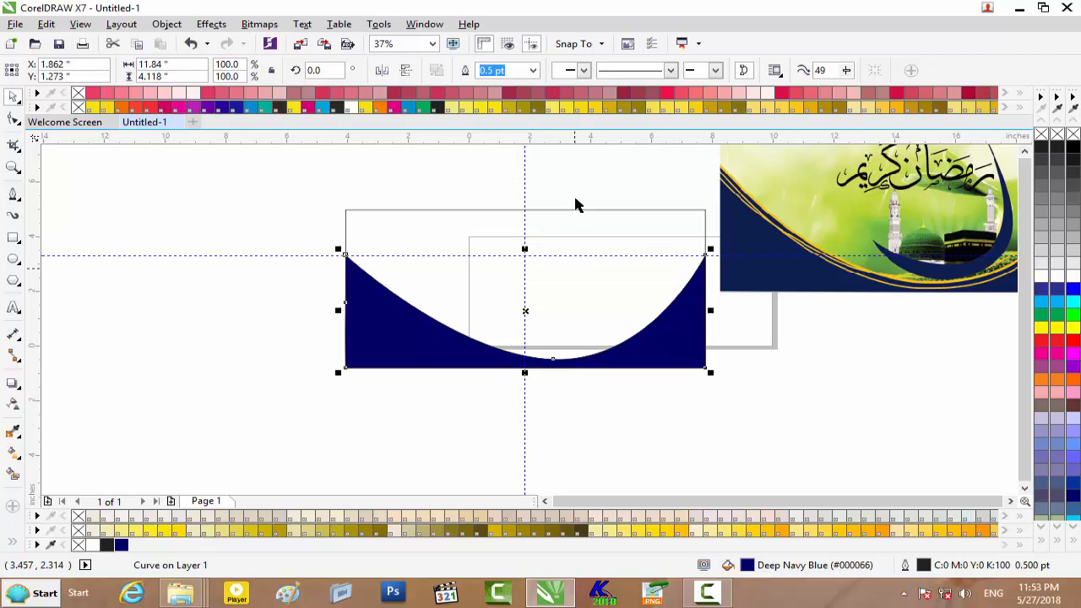
Shrink the reference picture to about 4.1 × 2.0 inches and place it to the right of the banner frame
left_click(847, 203)
left_click_drag(840, 211, 572, 396)
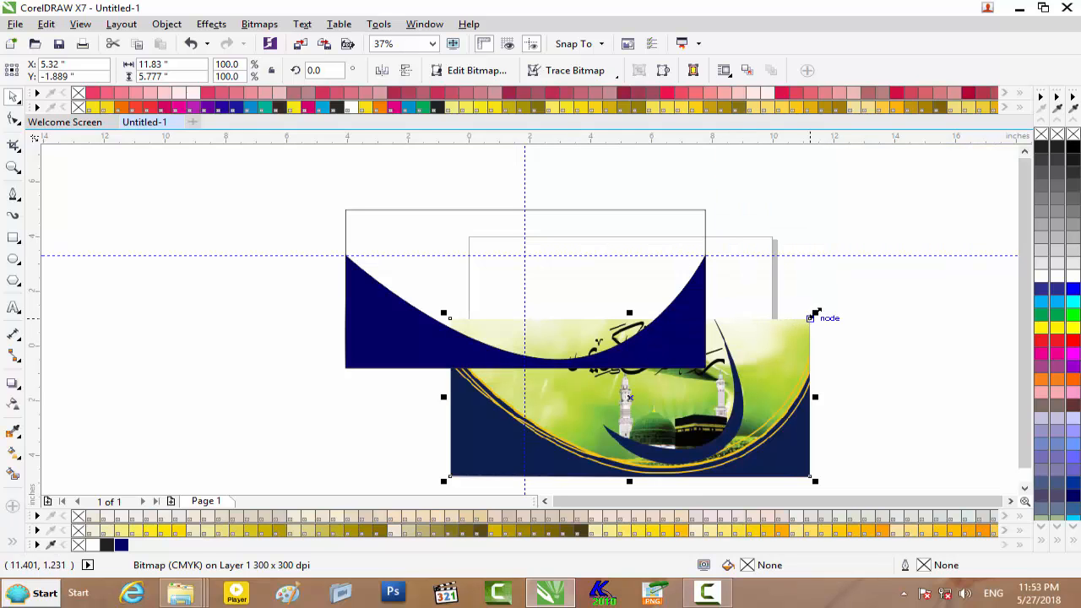
left_click_drag(814, 314, 868, 293)
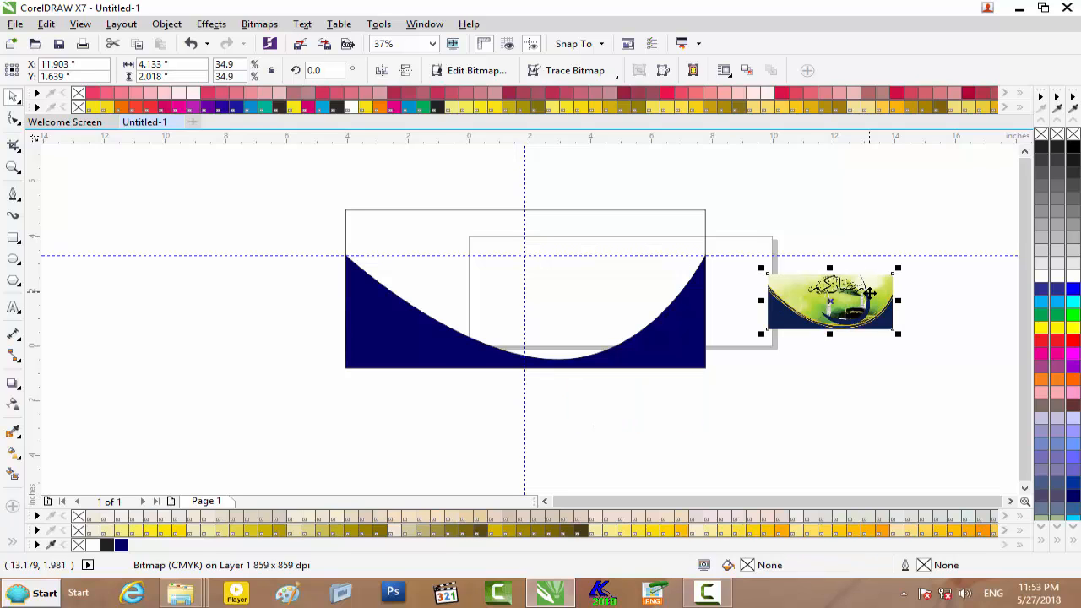
key("Tab")
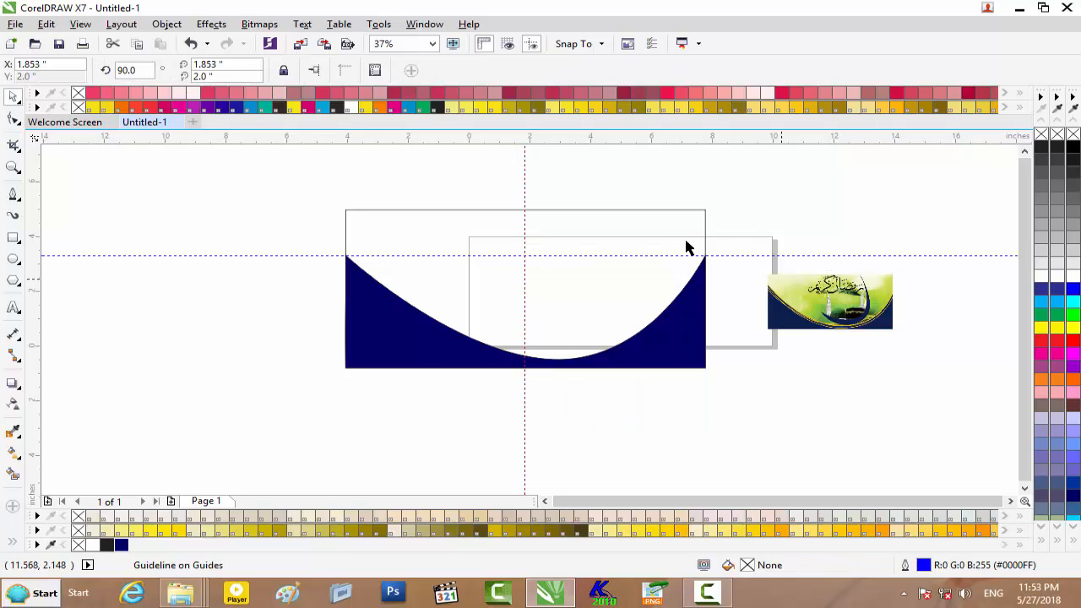
Draw a Pen tool curve about 11.8 × 3.7 inches from the navy shape's upper left tip, through the vertical guideline, to its upper right tip
left_click(21, 205)
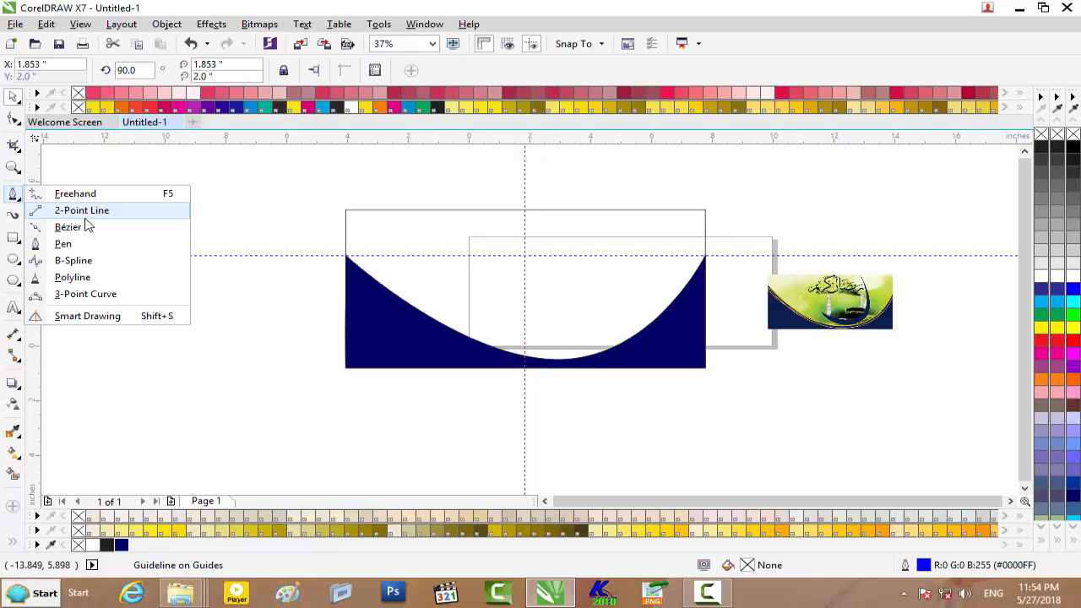
left_click(68, 243)
scroll(345, 271, "up", 2)
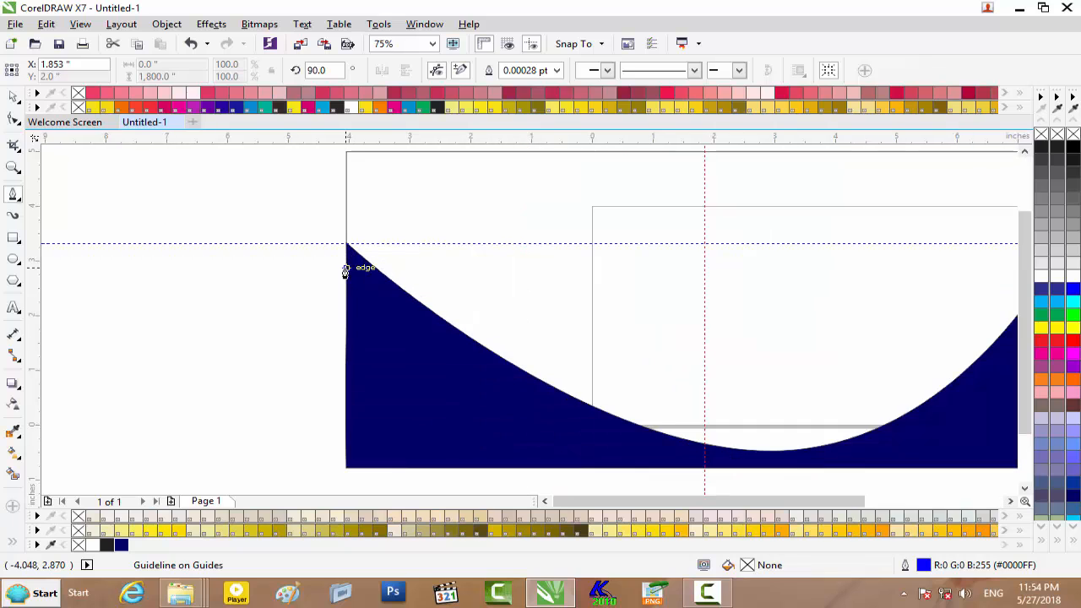
scroll(347, 268, "up", 2)
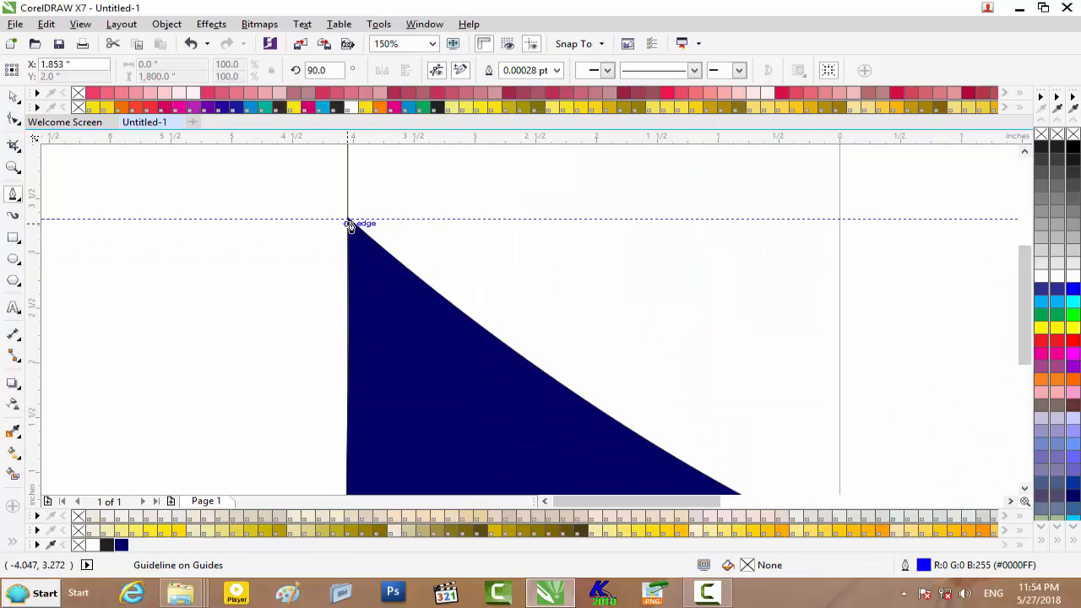
left_click(349, 223)
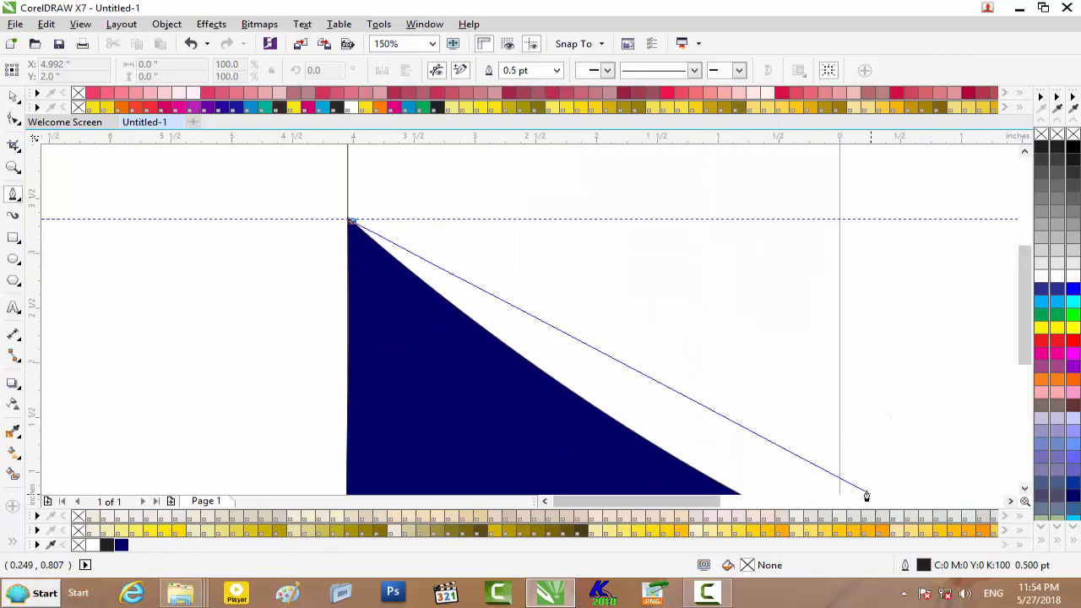
scroll(865, 496, "down", 2)
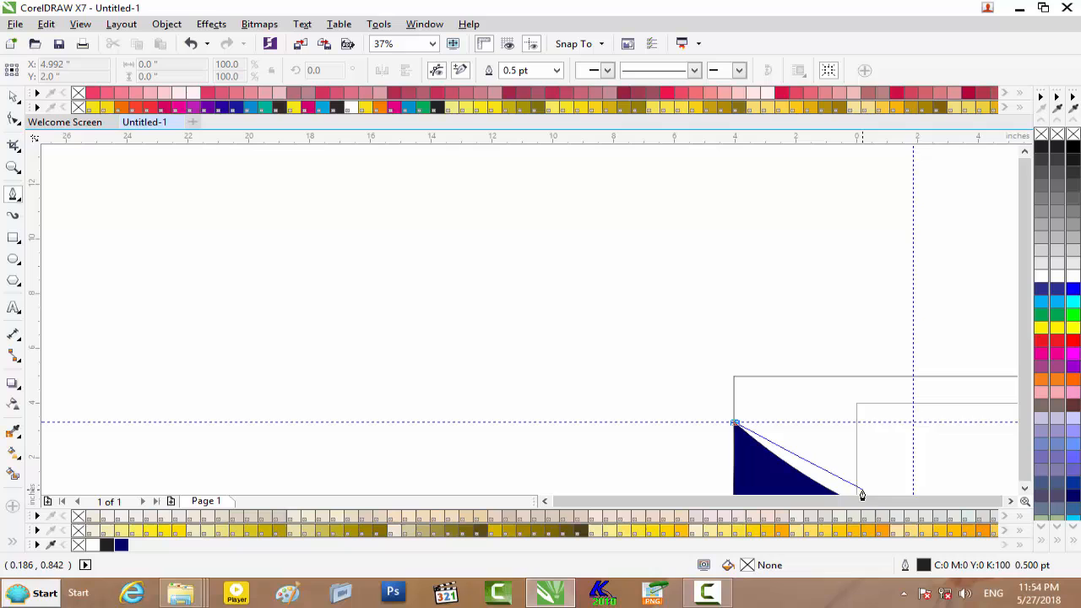
left_click(1025, 488)
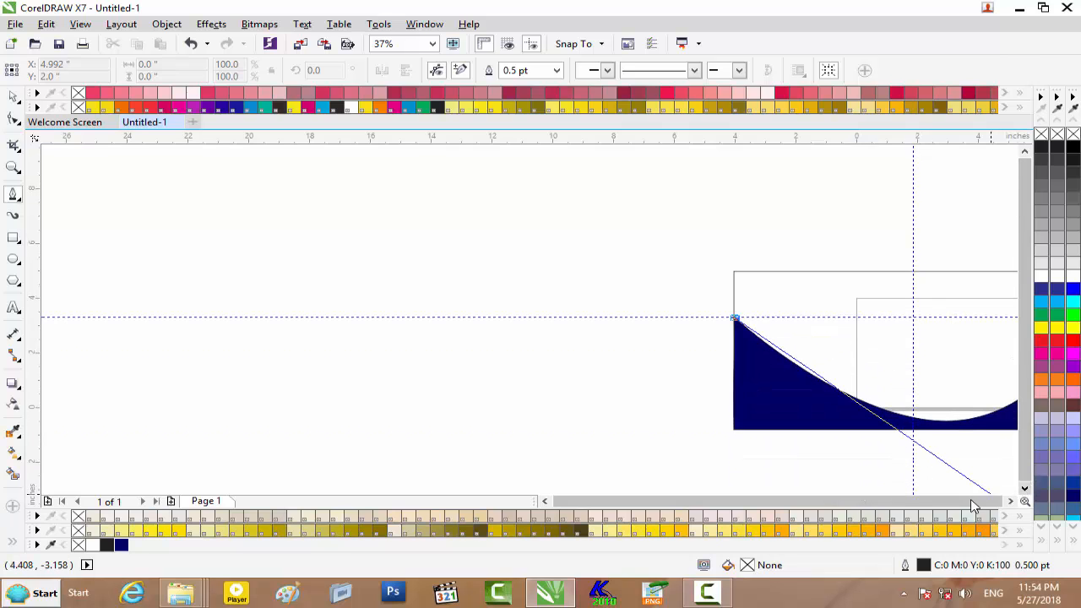
left_click(1010, 501)
left_click(1010, 502)
left_click(1010, 501)
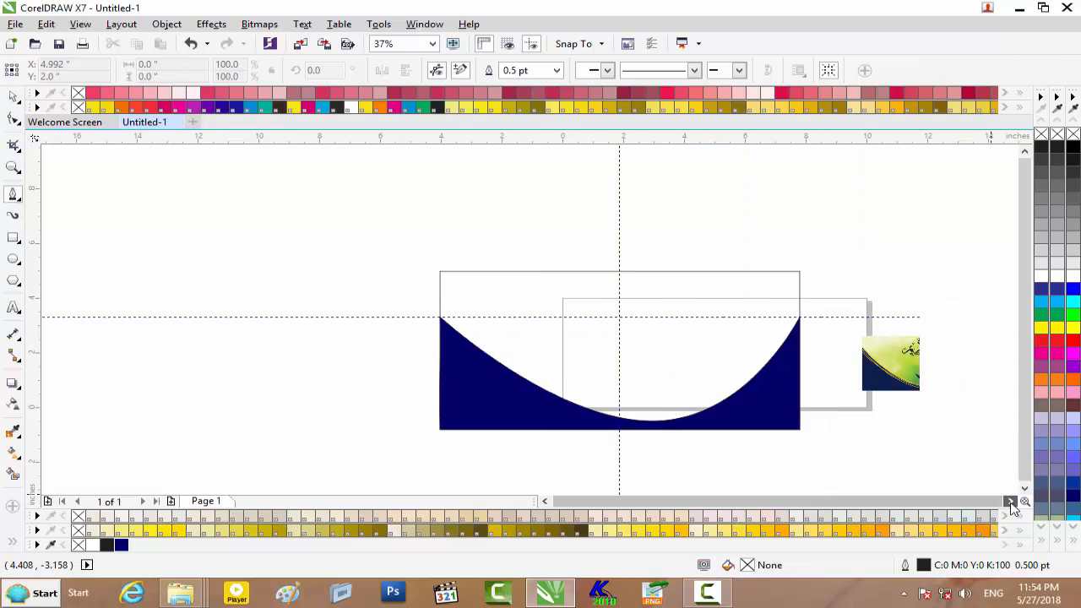
left_click(1010, 501)
left_click(1010, 502)
scroll(429, 418, "up", 1)
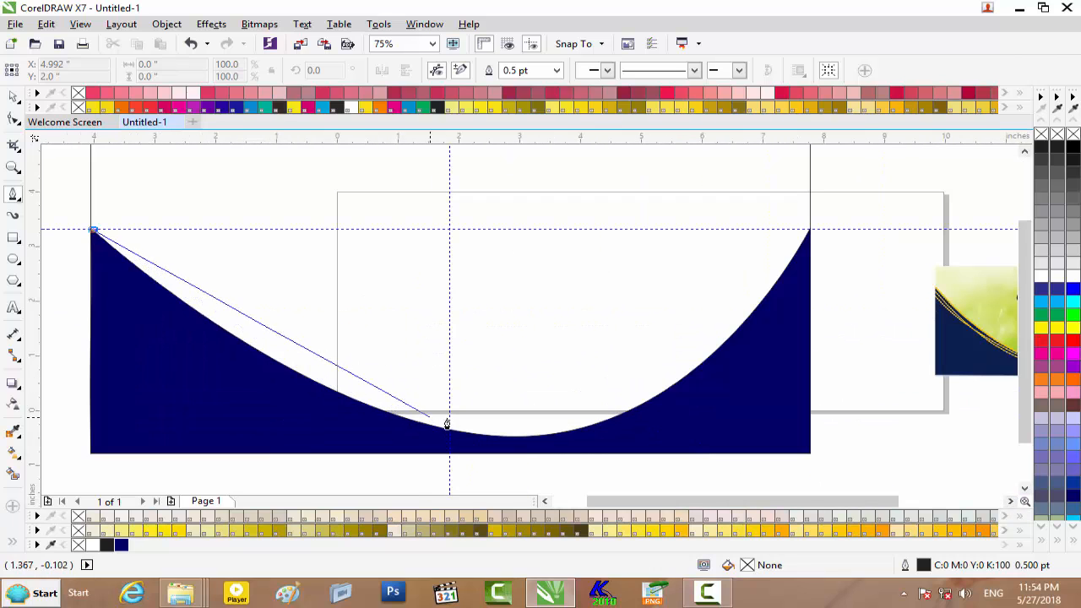
left_click_drag(454, 432, 601, 453)
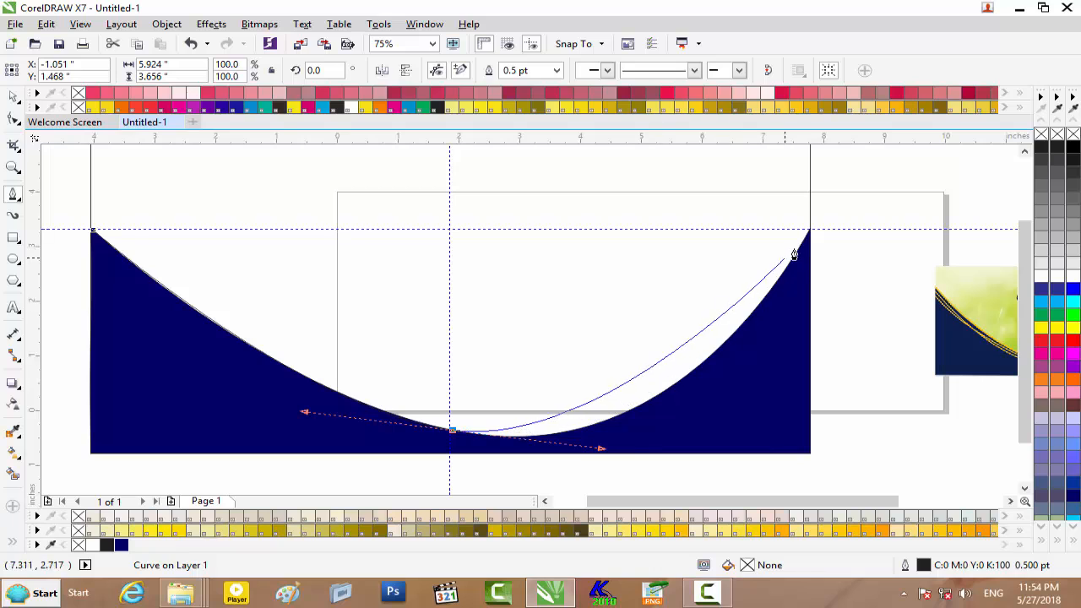
left_click(809, 231)
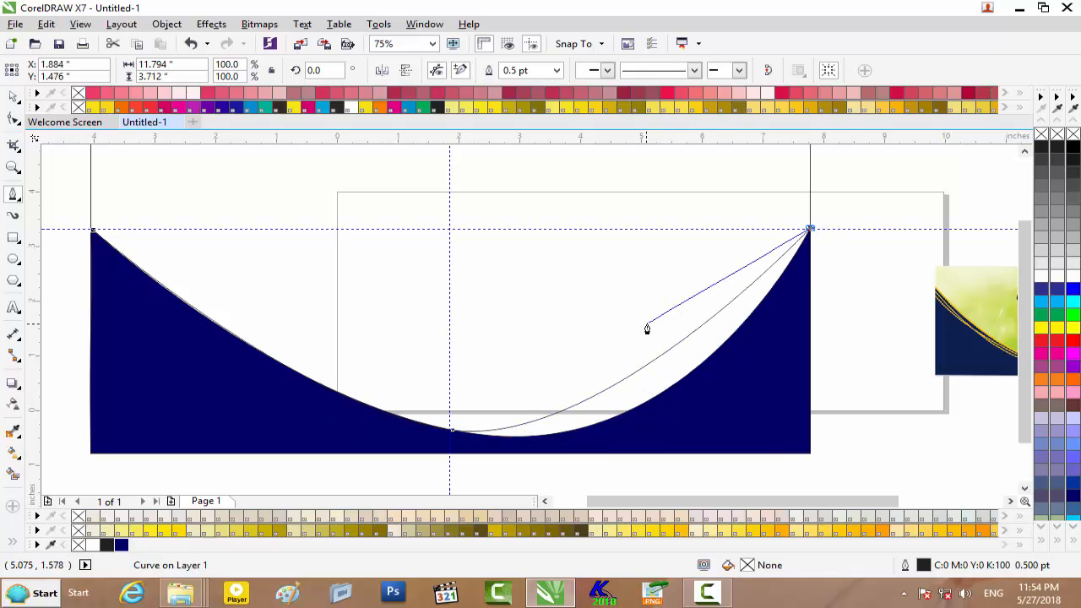
left_click(810, 230)
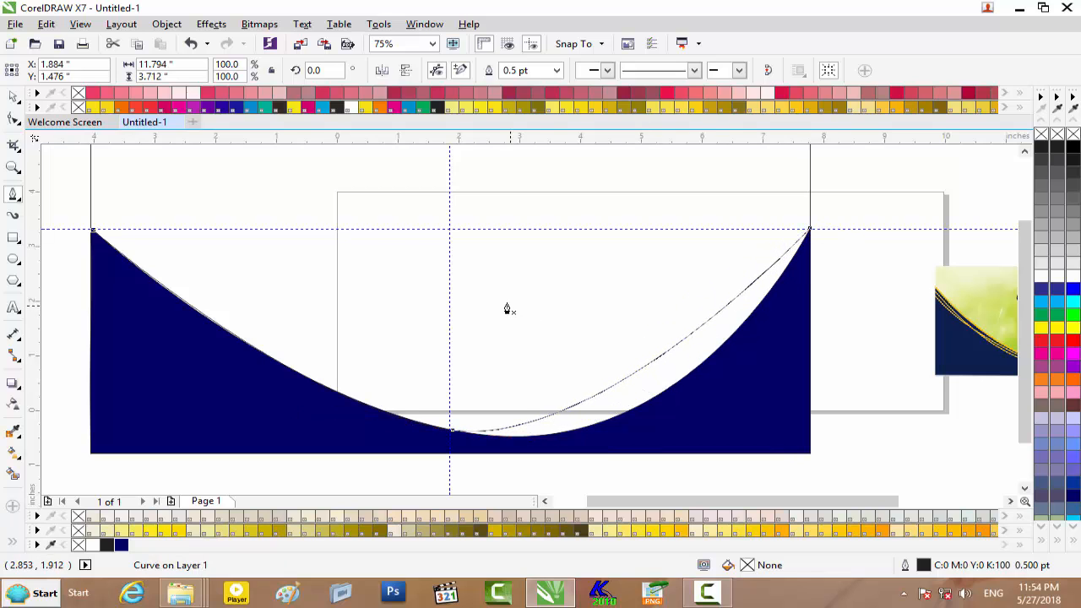
Add a node on the right half of the new curve and move it onto the navy shape's curved edge
left_click(13, 118)
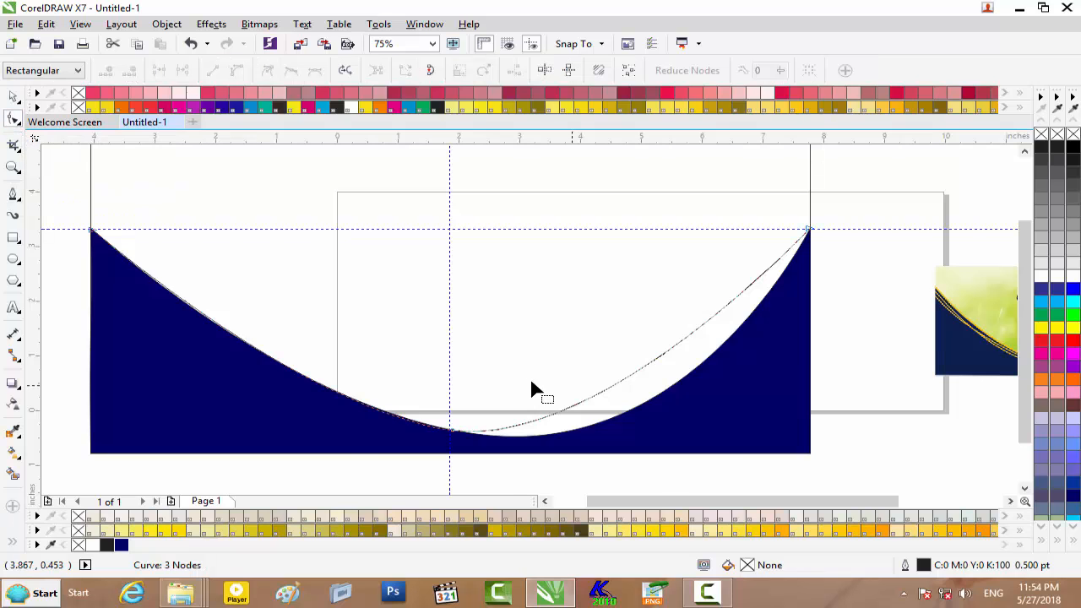
scroll(508, 382, "up", 2)
left_click(397, 480)
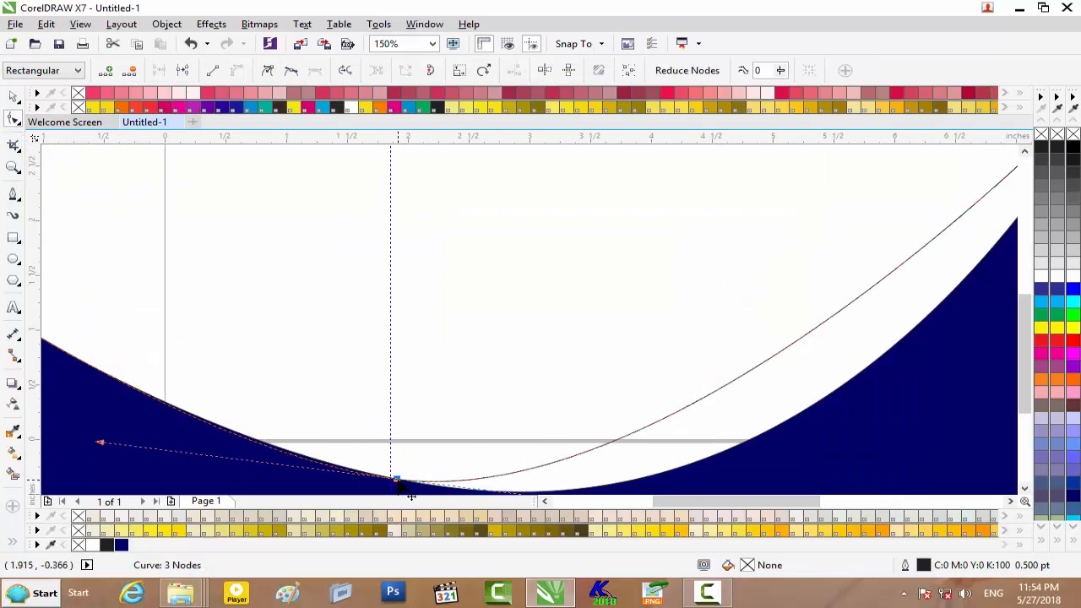
double_click(802, 339)
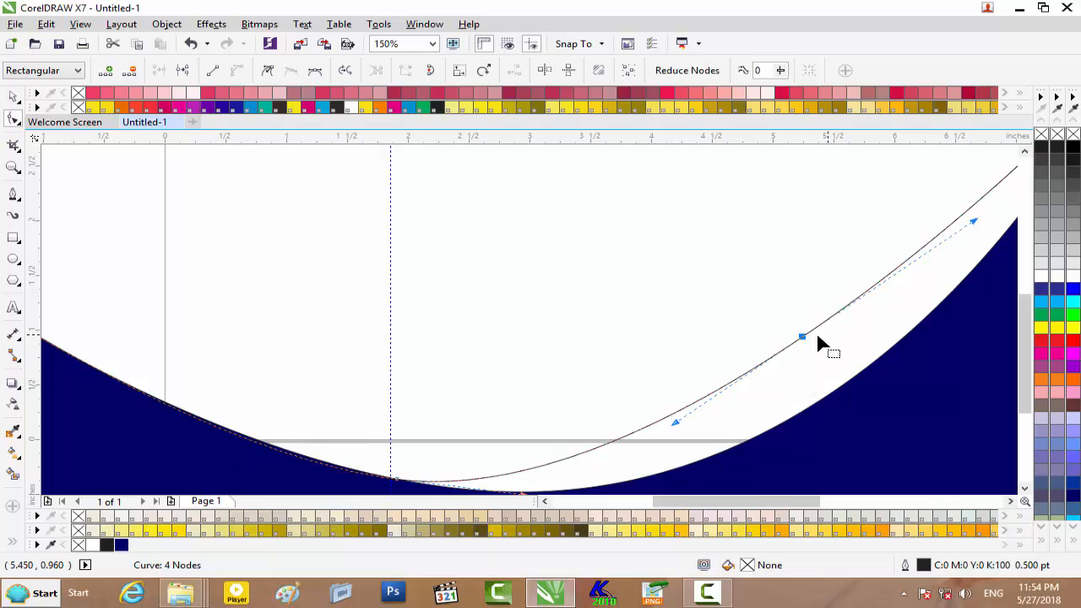
left_click_drag(804, 343, 841, 385)
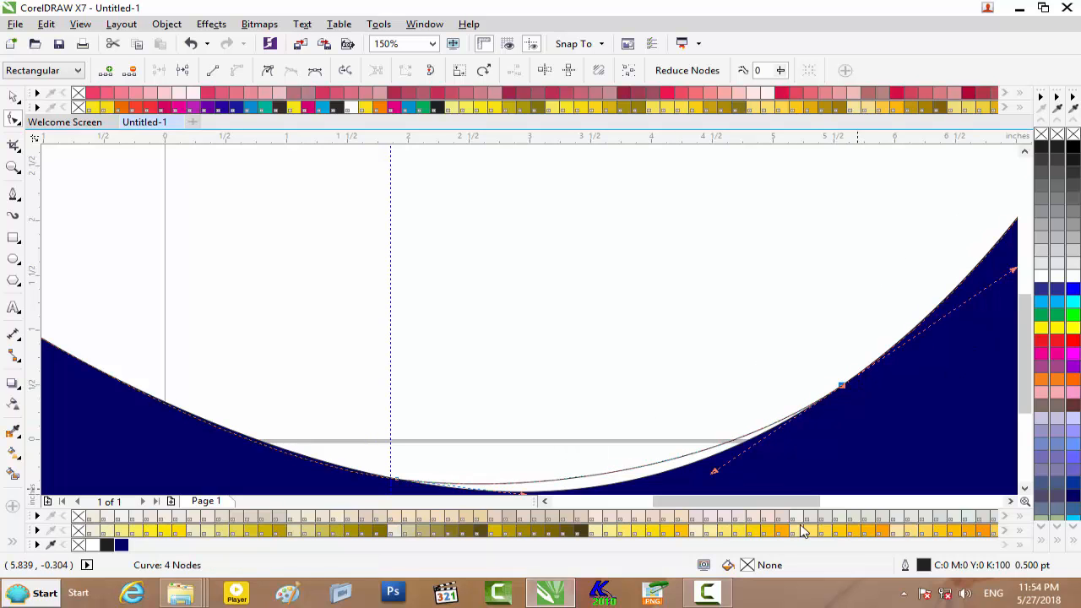
Add another node near the curve's lowest point and adjust its position and handle to follow the navy edge
left_click_drag(782, 501, 836, 501)
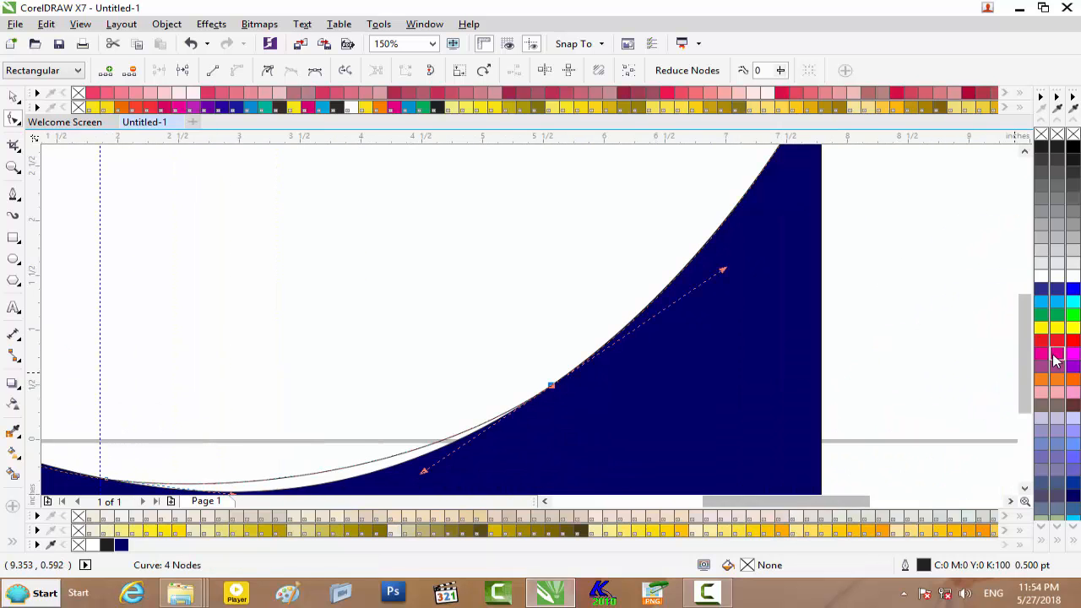
scroll(1024, 311, "up", 4)
left_click_drag(1020, 315, 999, 414)
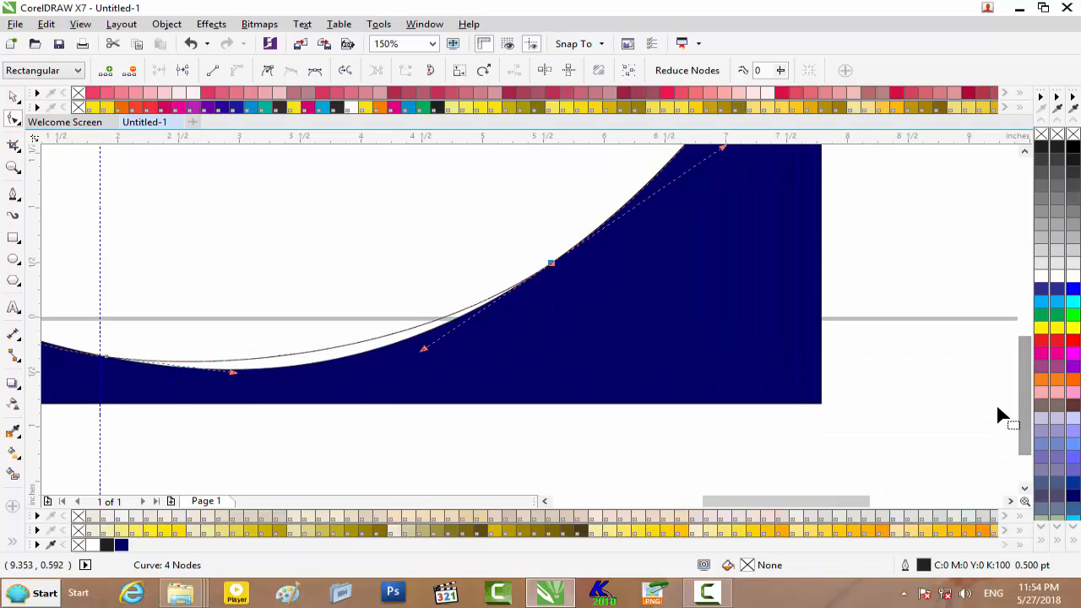
double_click(271, 359)
left_click_drag(272, 363, 271, 369)
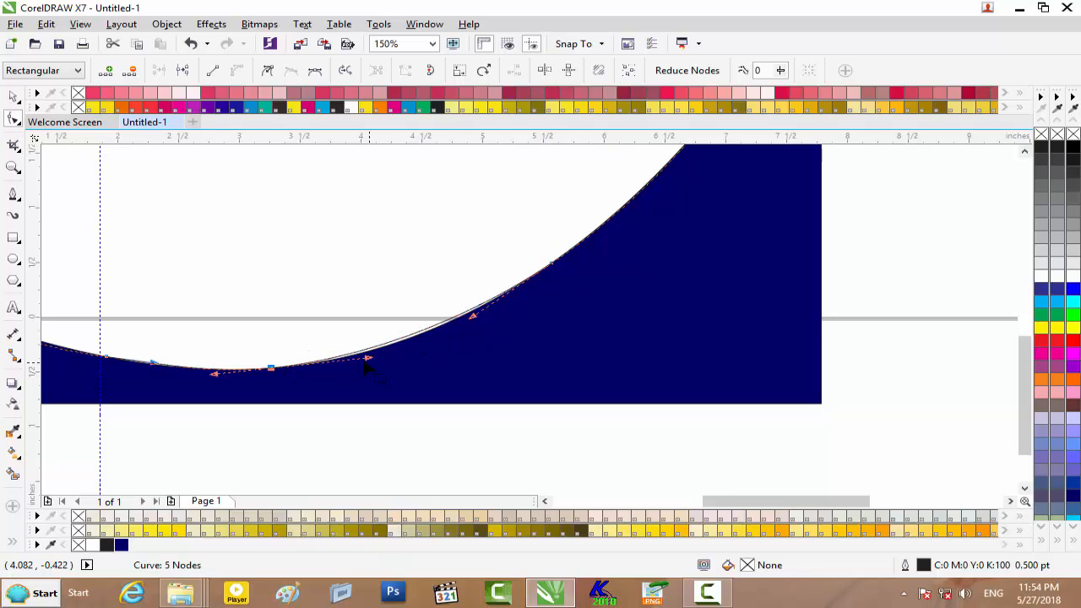
left_click_drag(369, 359, 407, 352)
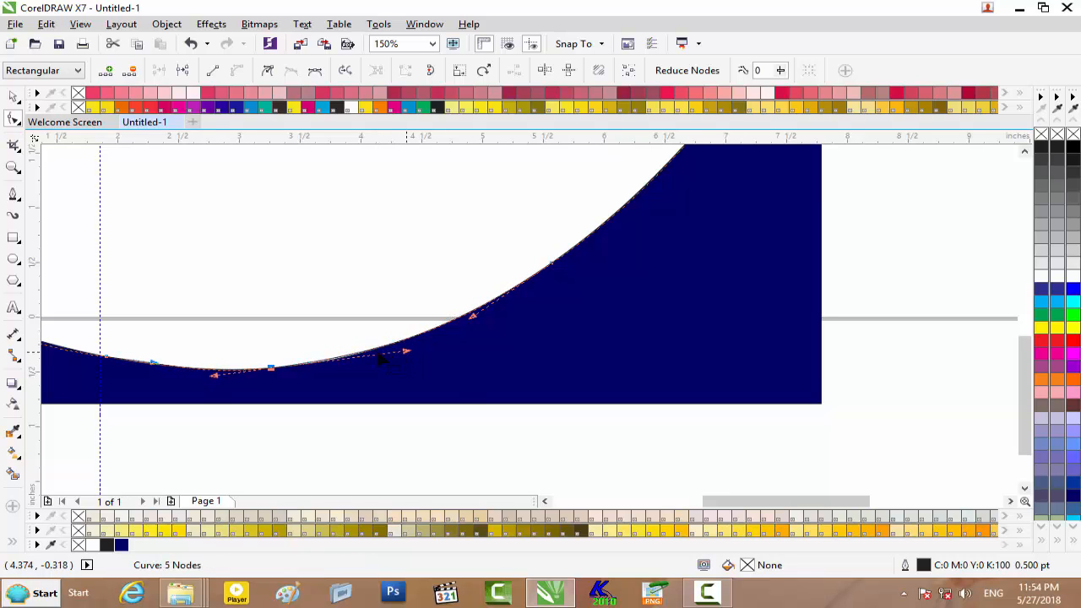
scroll(359, 356, "down", 2)
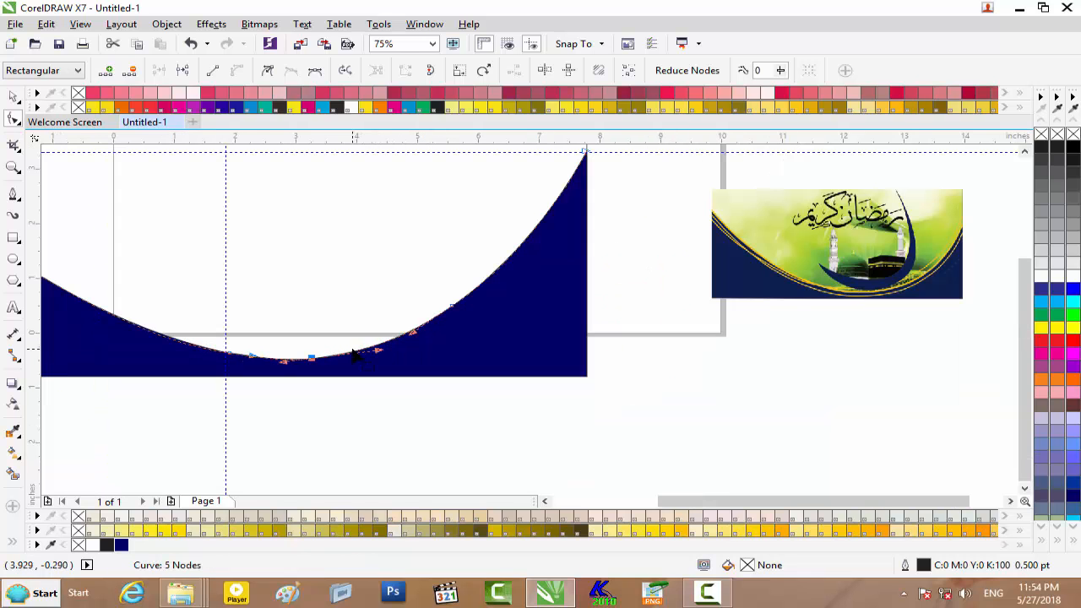
Try 50% black and a darker grey as the new curve's outline colour
left_click(16, 102)
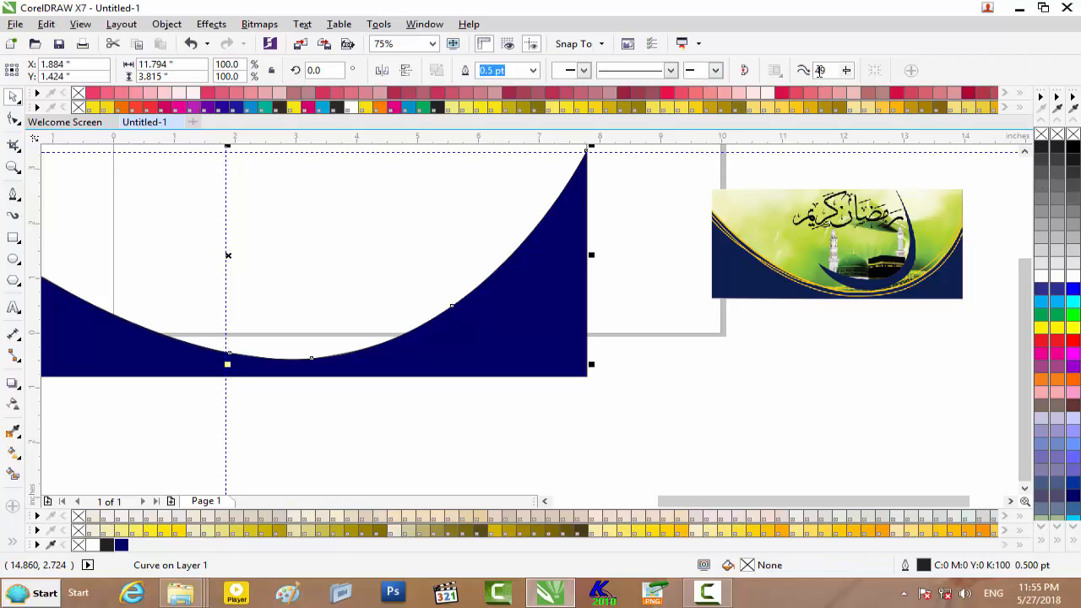
left_click(532, 70)
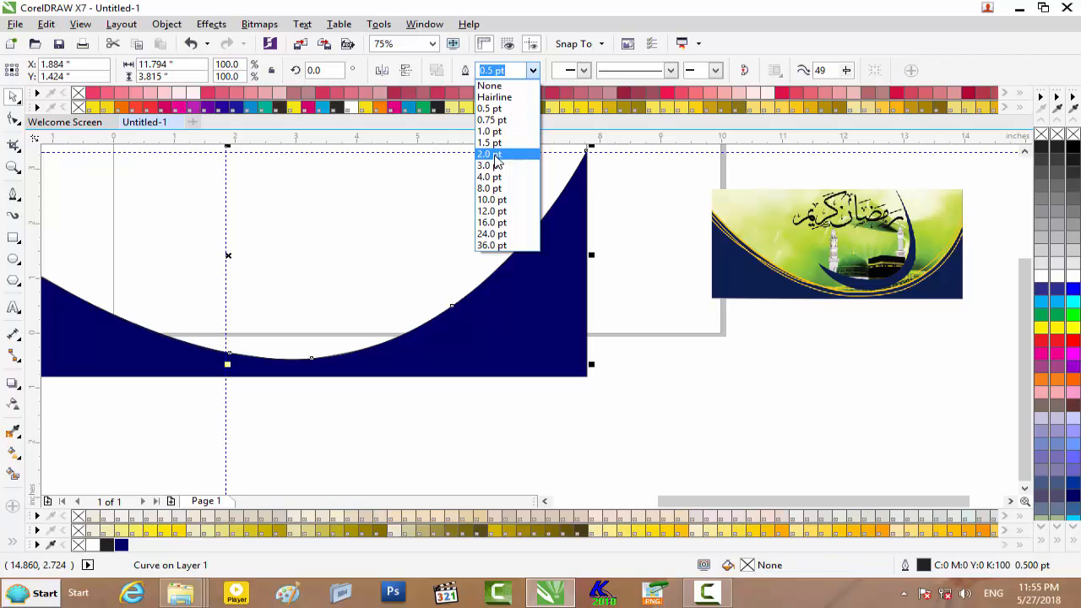
key("Escape")
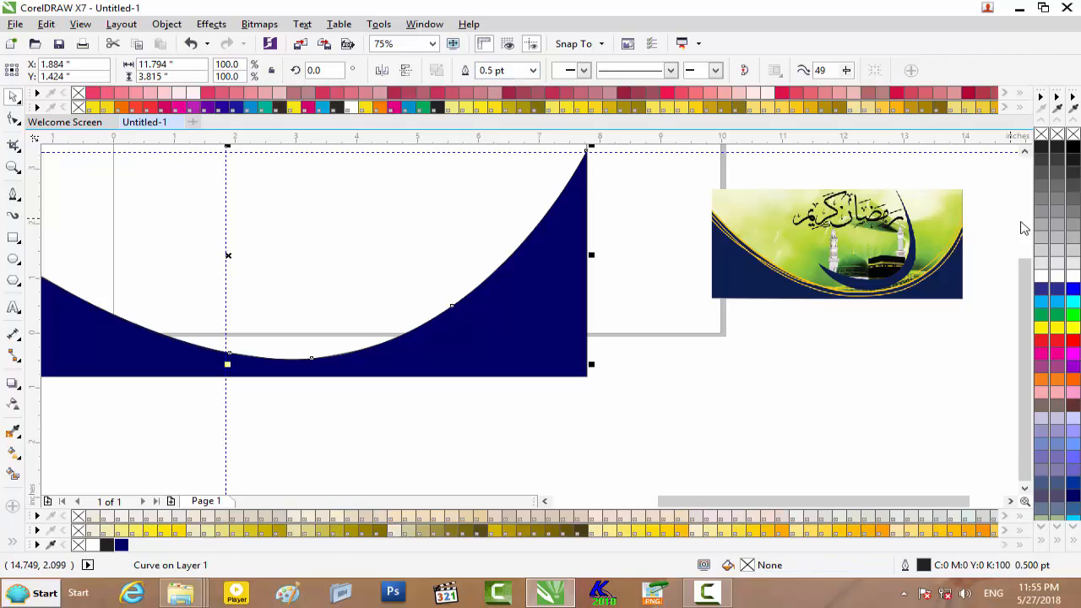
right_click(1043, 214)
scroll(349, 263, "up", 2)
scroll(349, 262, "down", 2)
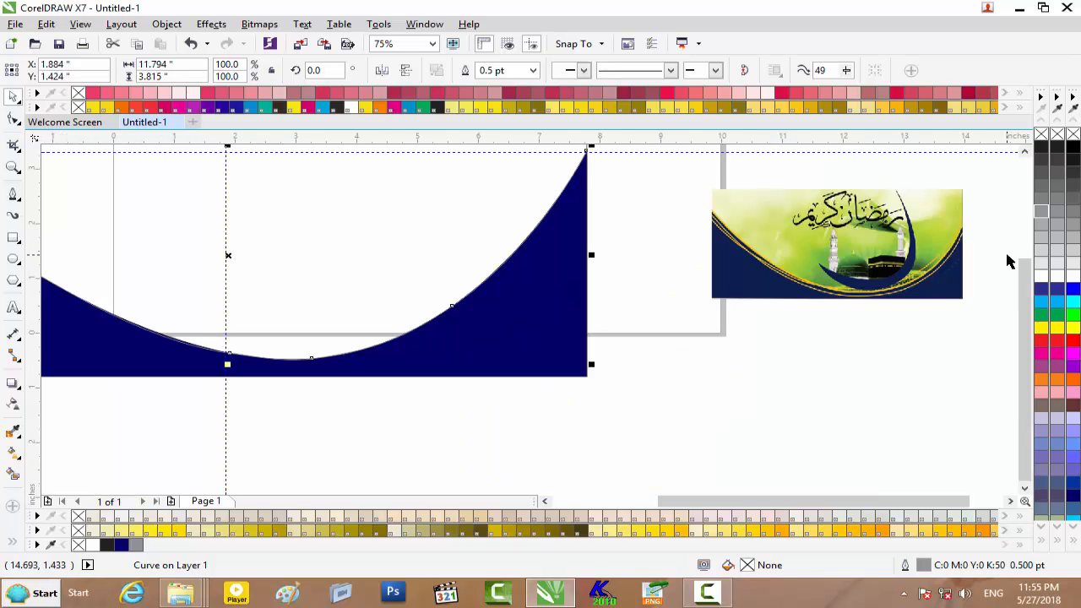
right_click(1040, 157)
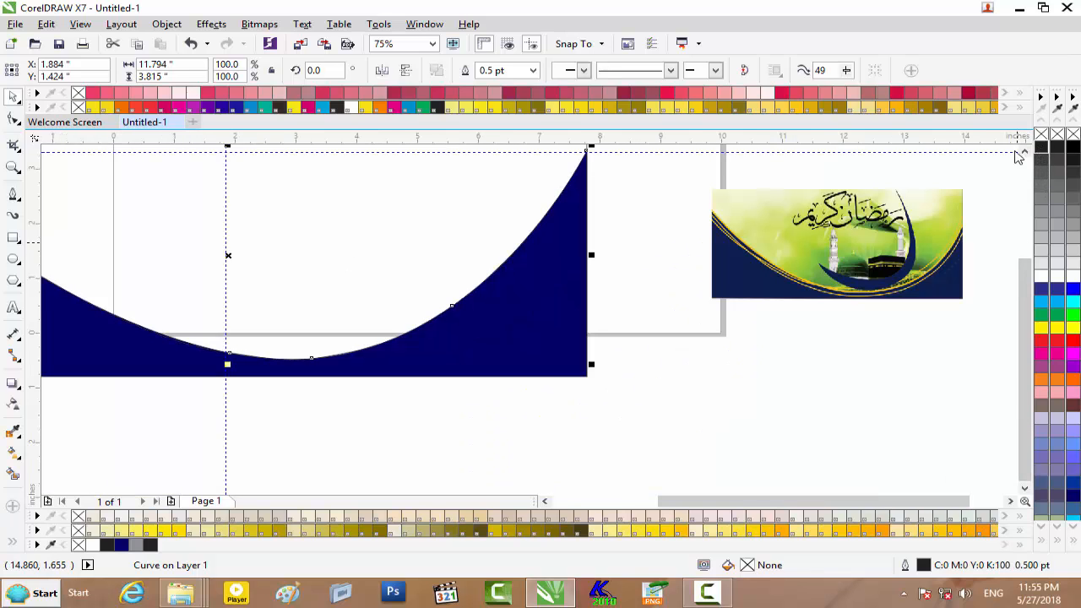
Set the curve's outline width to 4.0 pt and its outline colour to yellow (C:0 M:0 Y:100 K:0)
left_click(533, 70)
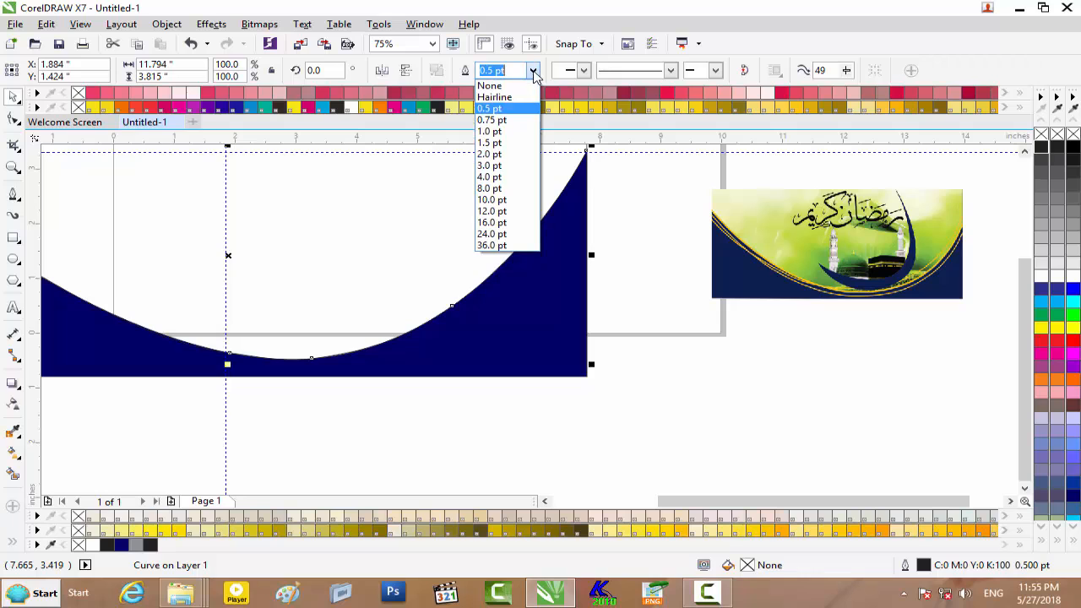
left_click(489, 188)
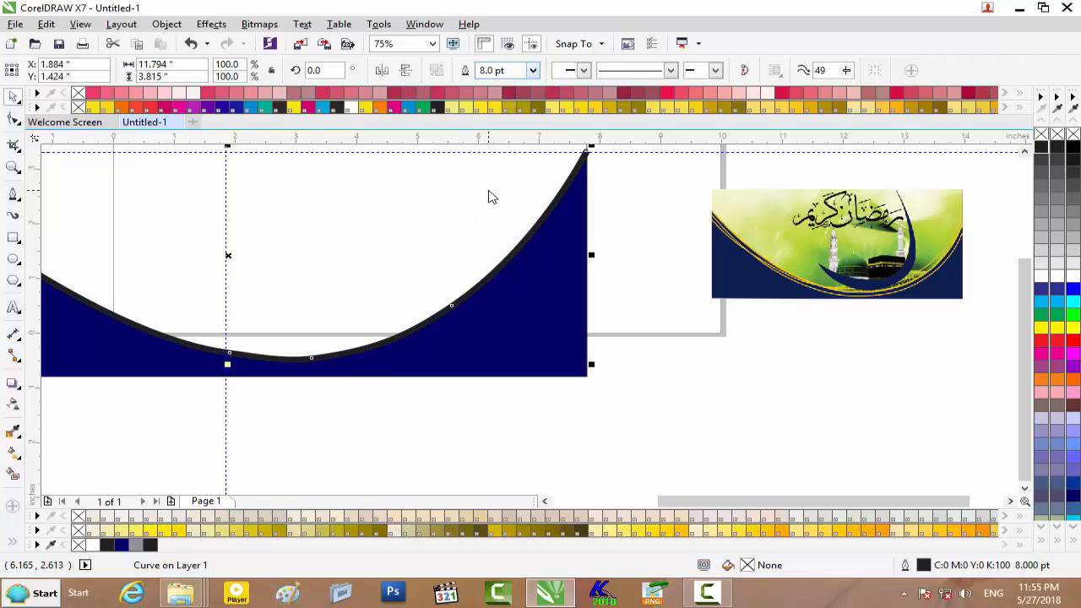
left_click(534, 72)
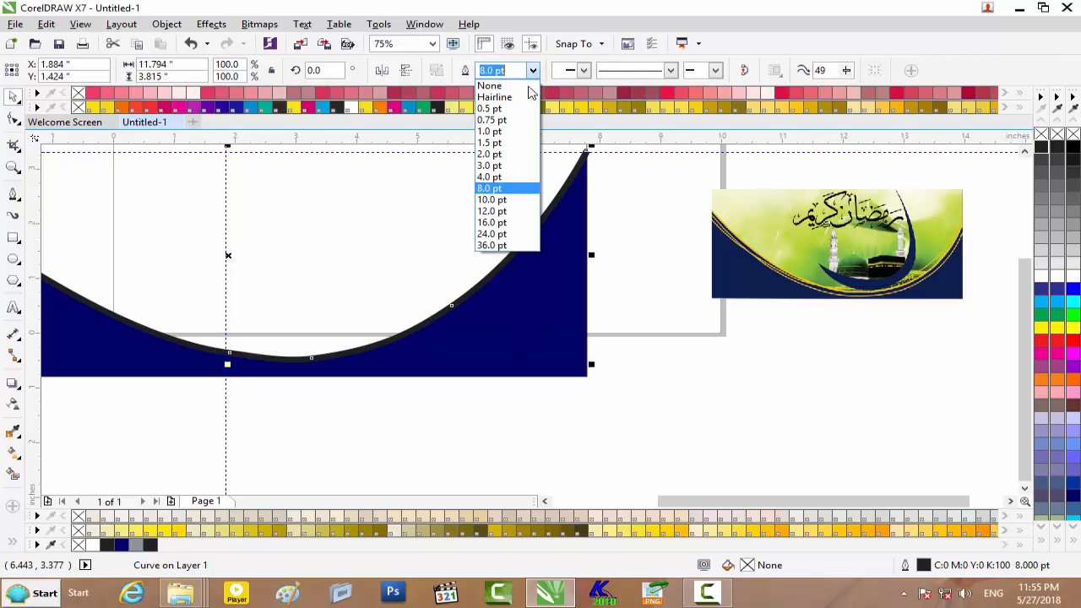
left_click(503, 181)
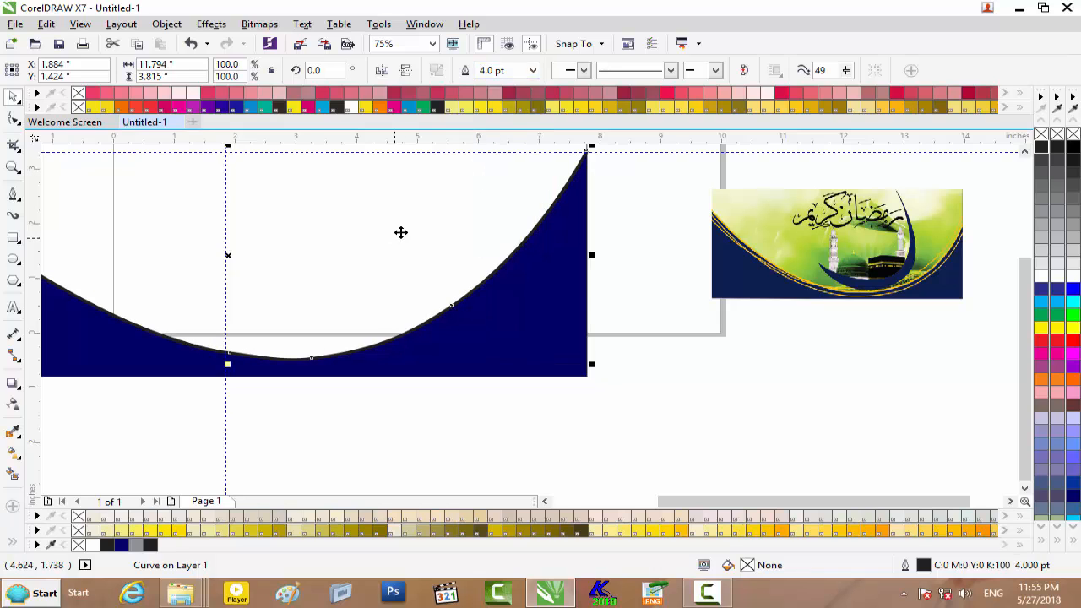
right_click(1041, 329)
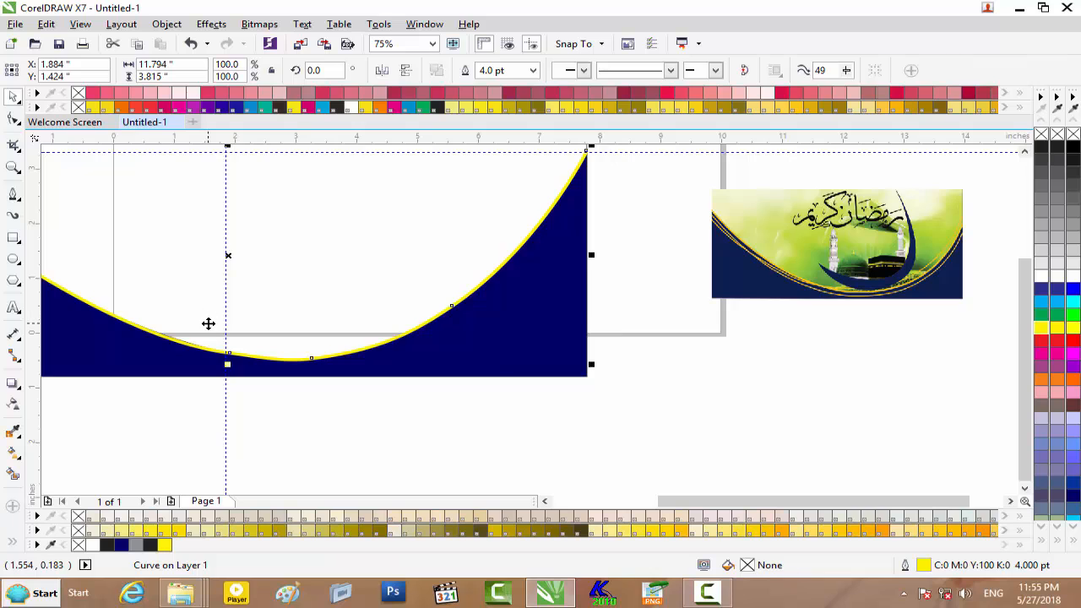
scroll(209, 323, "up", 2)
scroll(209, 324, "down", 2)
Remove the outline from the navy curved shape
left_click(579, 372)
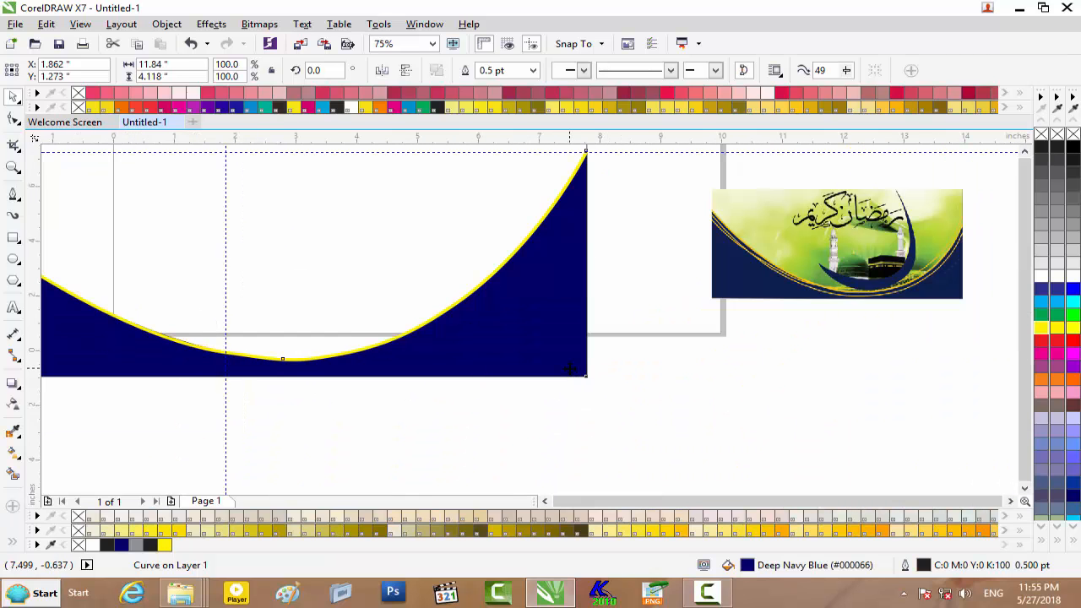
scroll(571, 369, "down", 1)
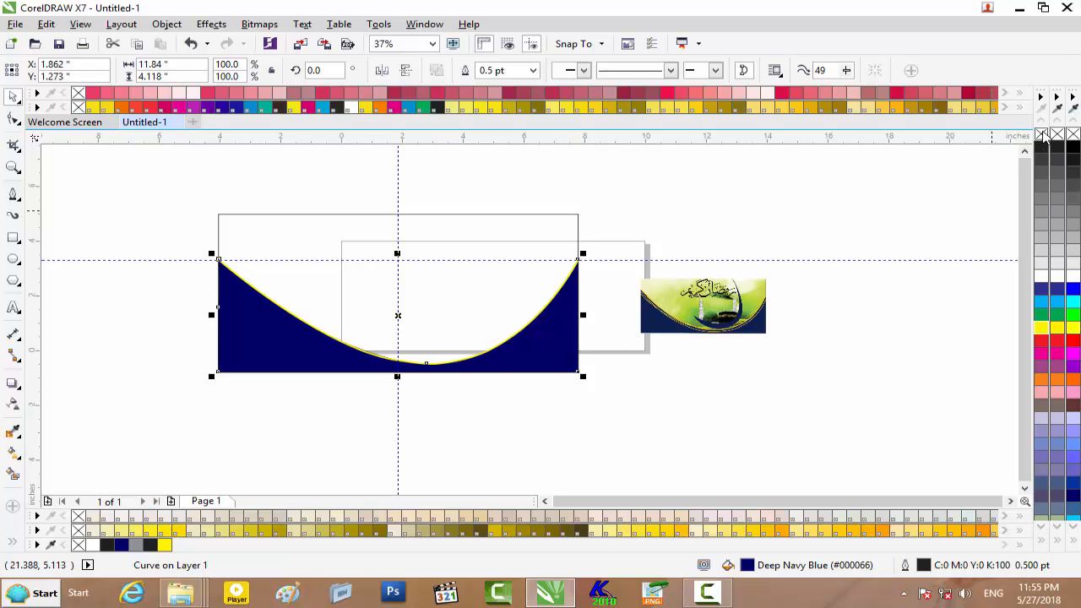
right_click(1041, 134)
scroll(473, 304, "up", 1)
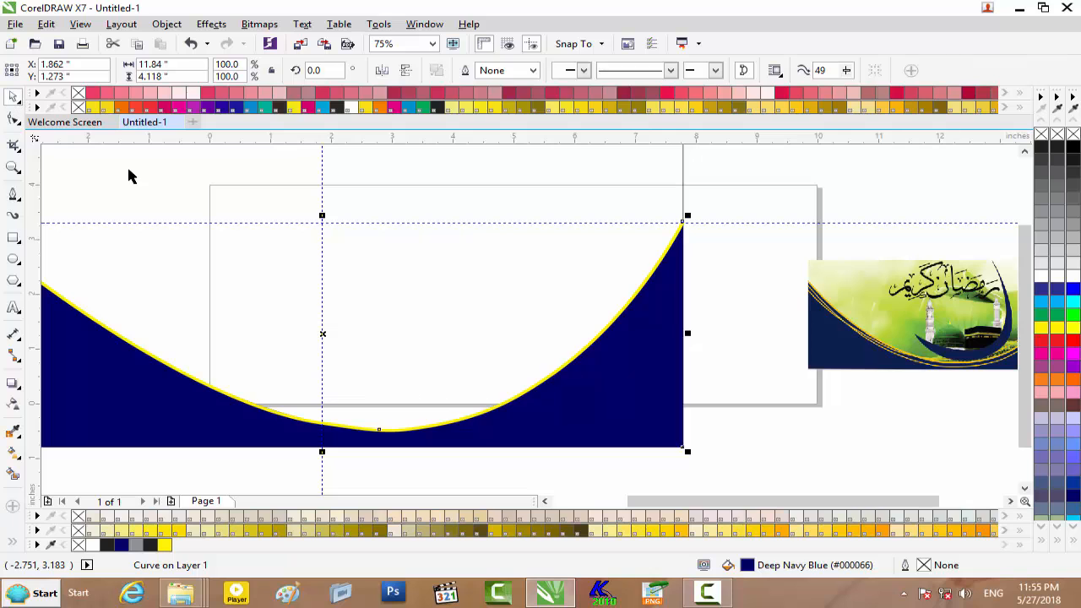
Duplicate the yellow curve and place the copy just below the original, inside the navy shape
left_click(406, 278)
scroll(622, 296, "up", 1)
scroll(623, 296, "up", 1)
left_click_drag(1024, 314, 1020, 272)
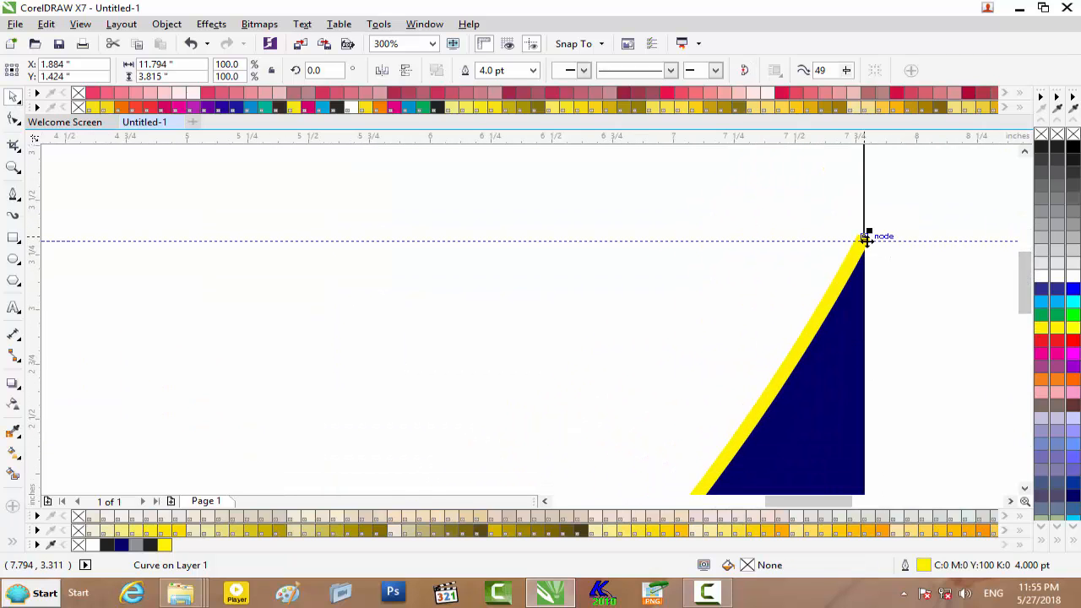
left_click(938, 263)
left_click(859, 245)
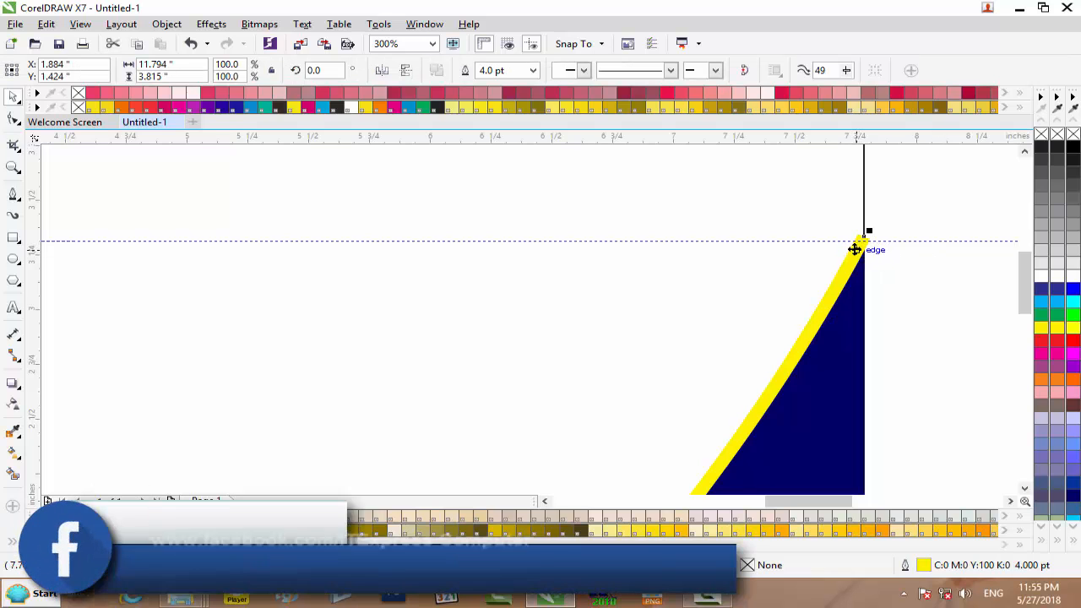
scroll(784, 304, "down", 1)
scroll(784, 304, "down", 2)
scroll(603, 365, "up", 1)
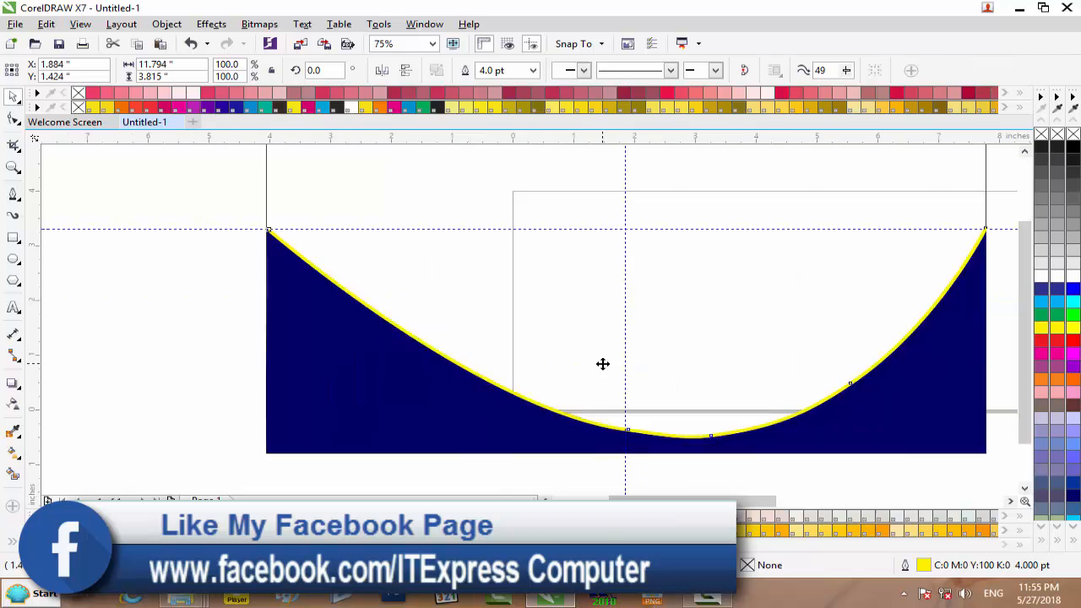
left_click_drag(630, 335, 625, 345)
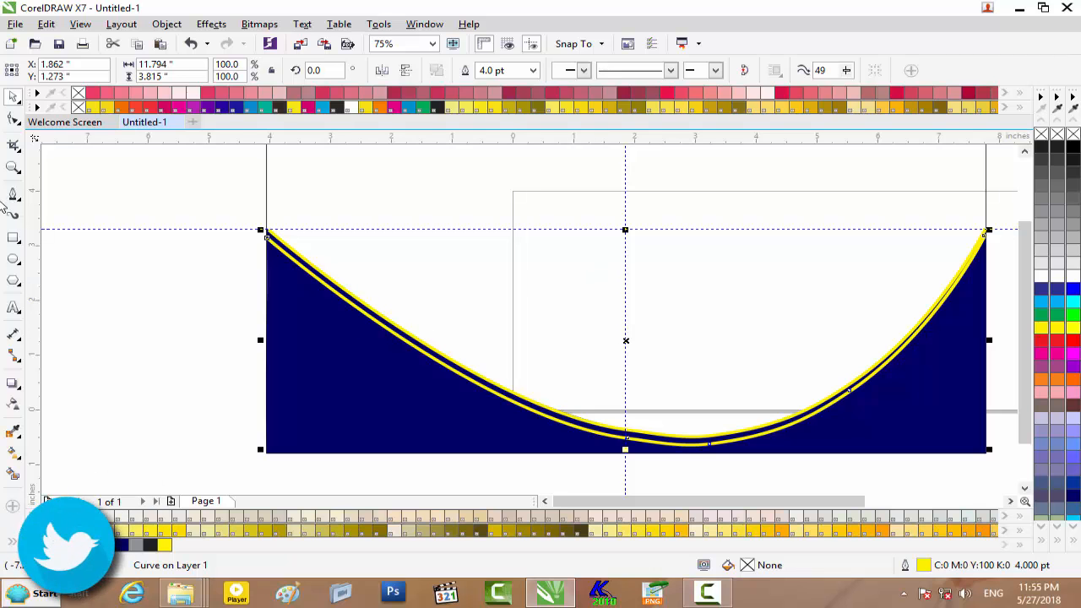
Lower the left end node of the copied curve along the navy shape's left edge
left_click(13, 120)
left_click_drag(266, 238, 266, 276)
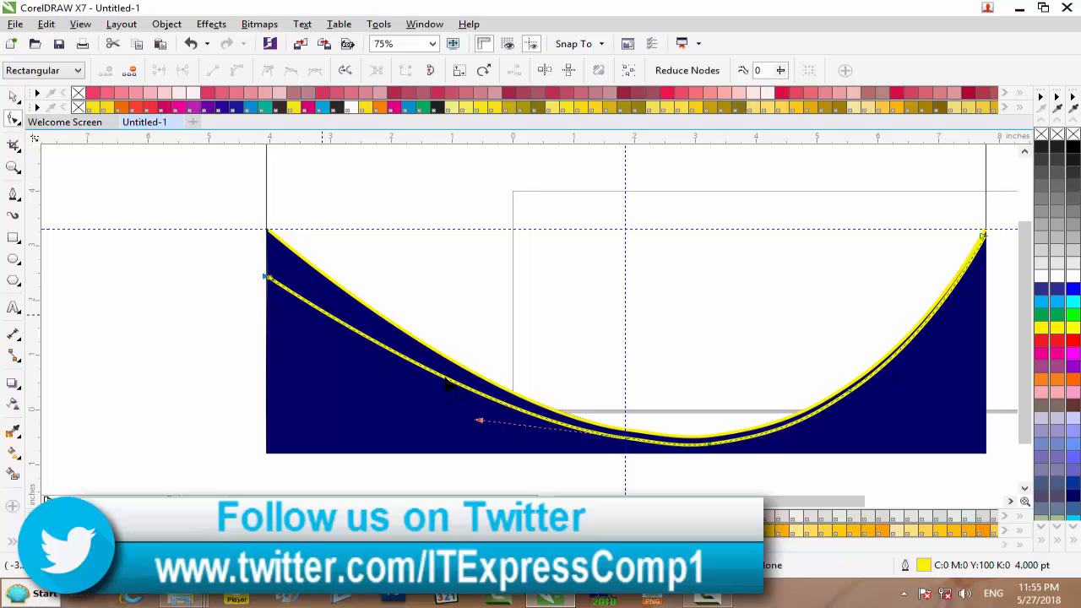
left_click_drag(712, 447, 714, 422)
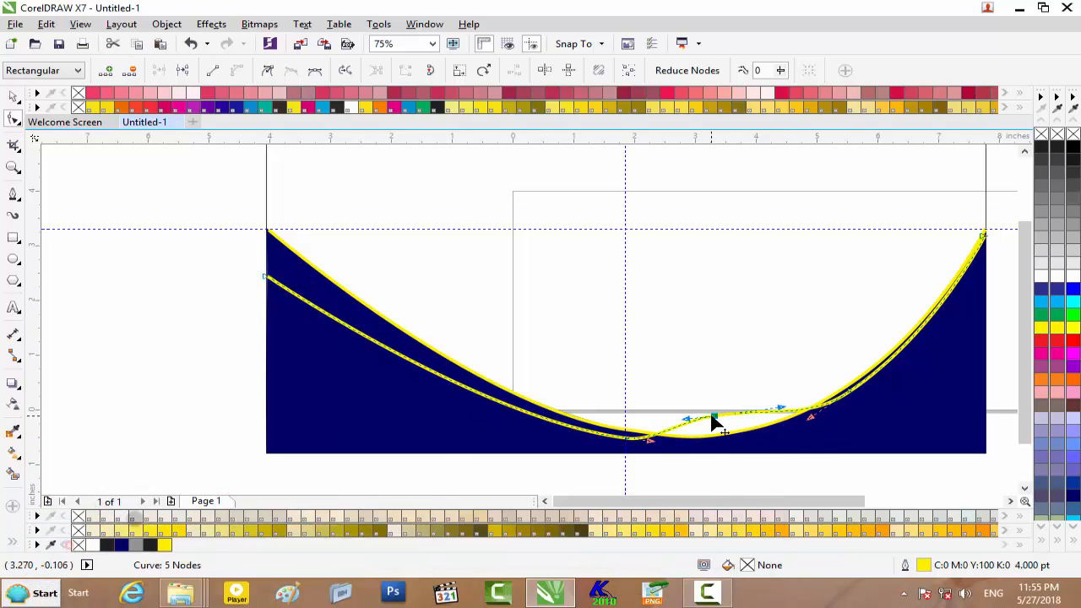
key("Delete")
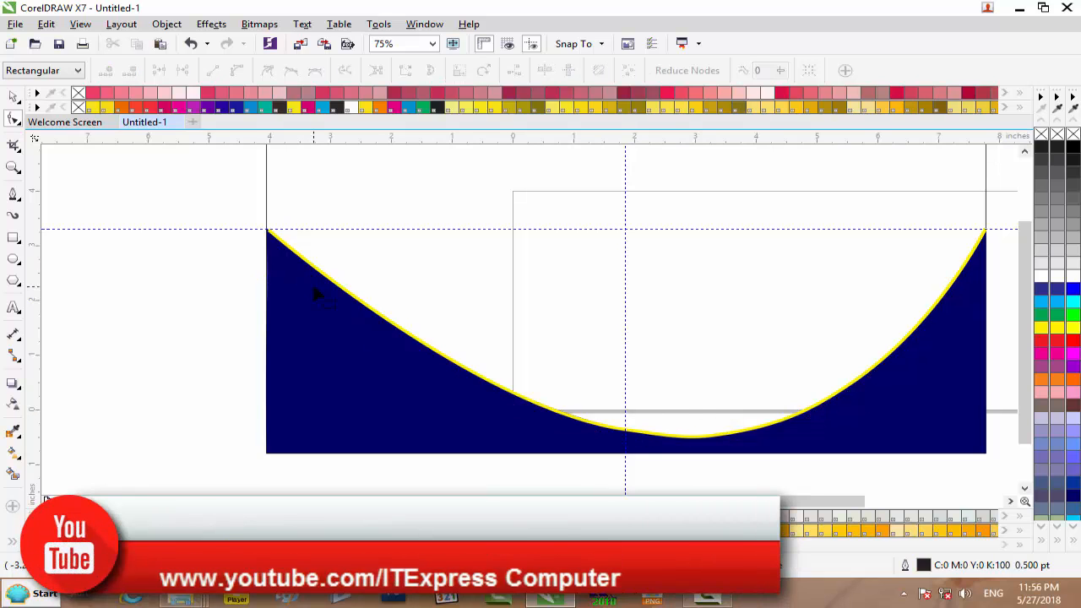
key("ctrl+z")
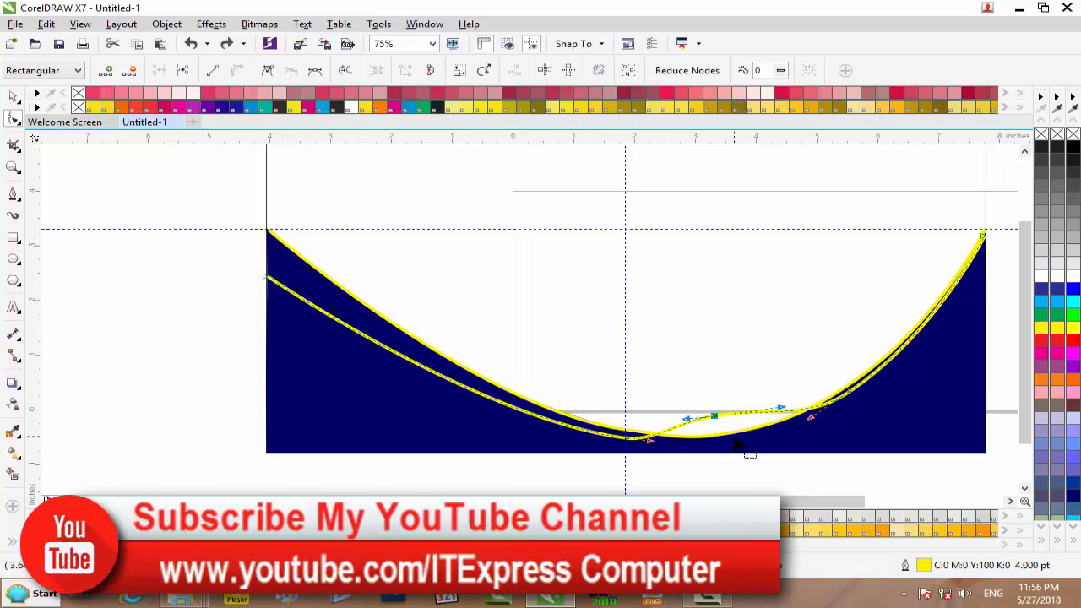
left_click_drag(735, 442, 748, 441)
Move the copied curve's three middle nodes up to just above the original curve and lower its left end node slightly
left_click_drag(1013, 344, 583, 460)
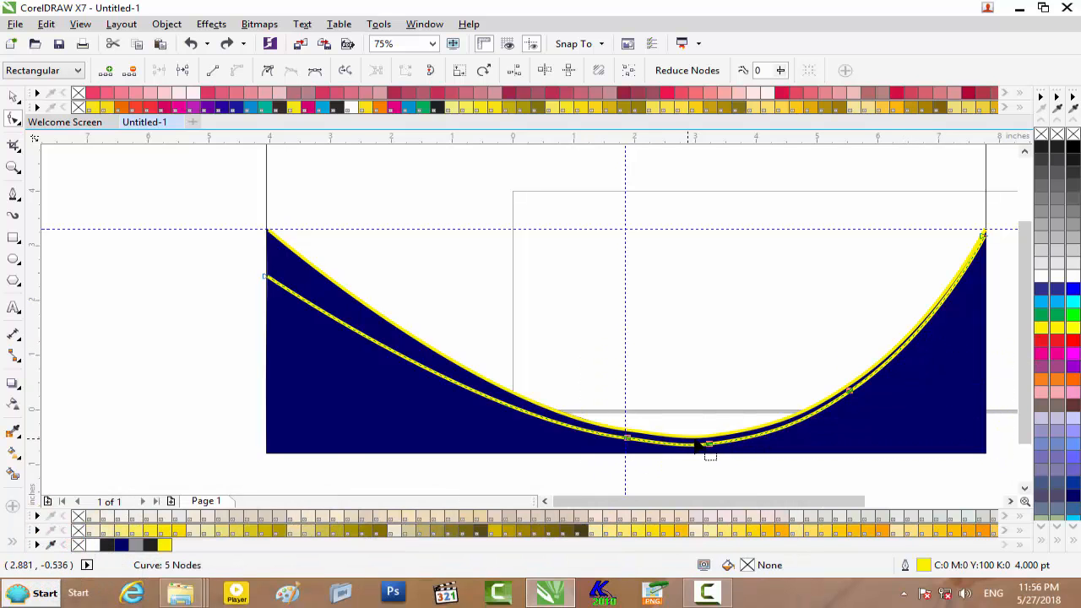
left_click_drag(714, 449, 708, 420)
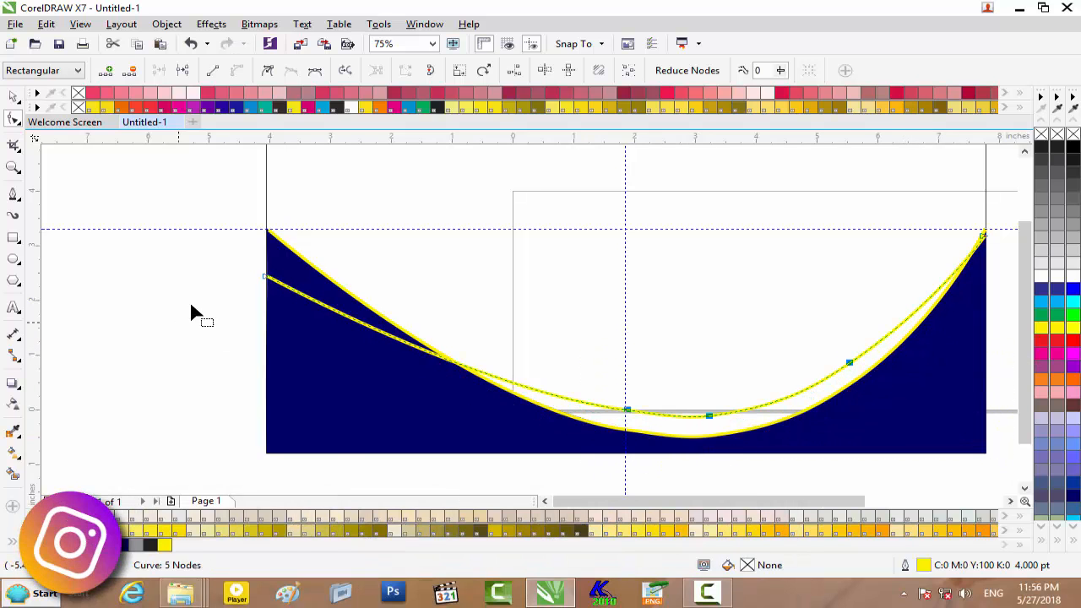
left_click(269, 279)
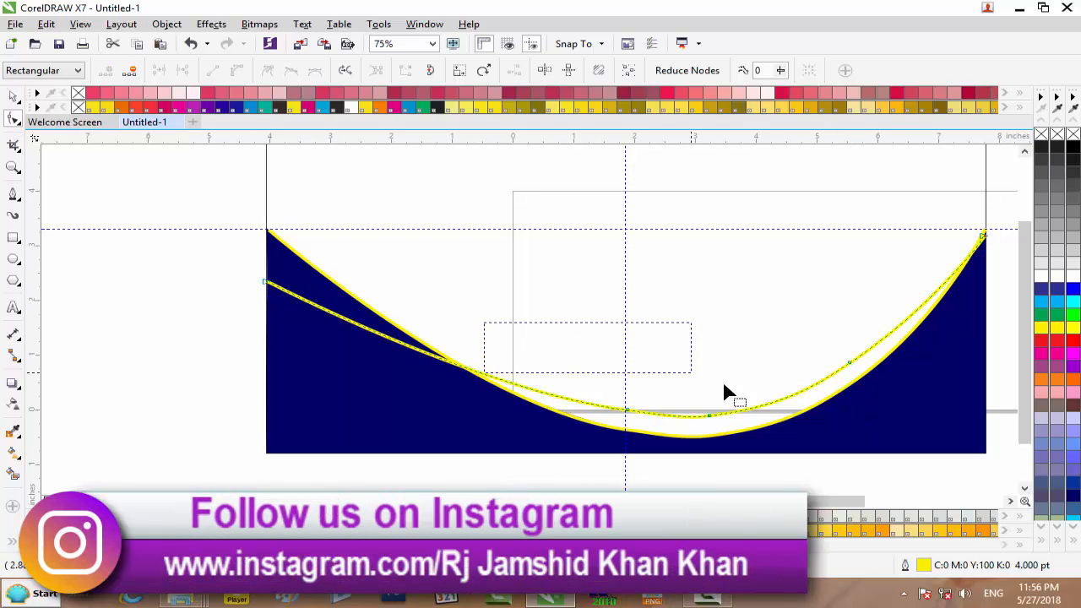
left_click_drag(885, 422, 884, 419)
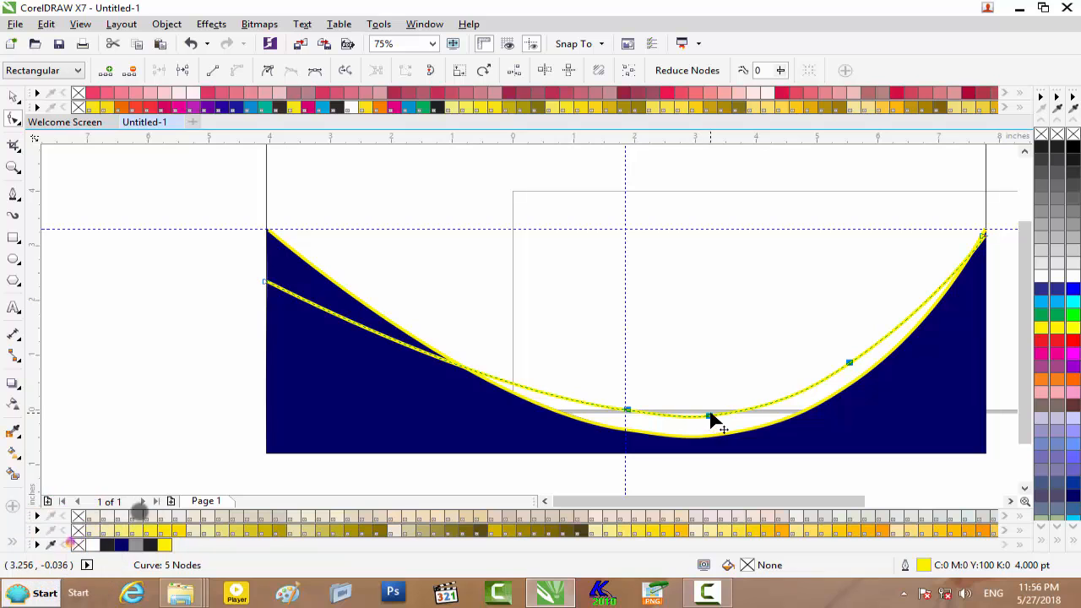
left_click_drag(709, 418, 706, 427)
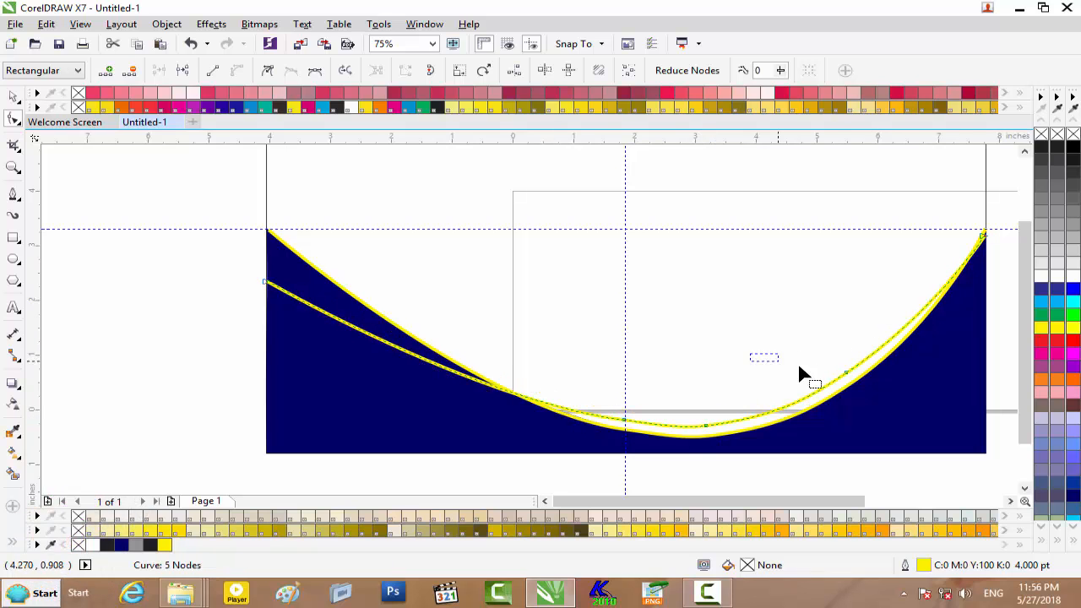
Raise the copied curve's right end node above the original curve's end on the right boundary line
left_click_drag(982, 235, 985, 222)
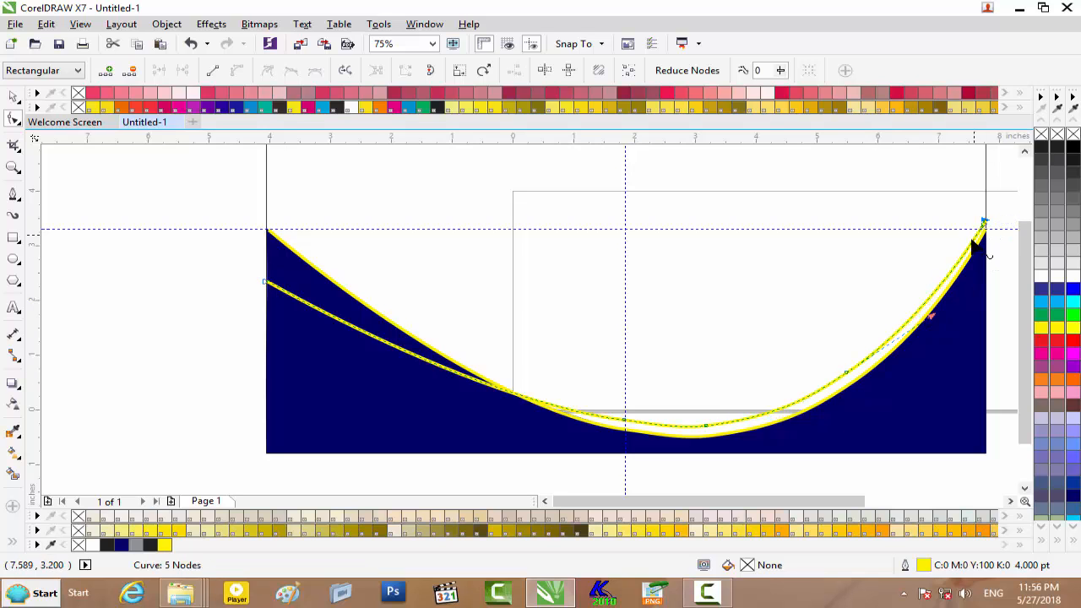
scroll(823, 322, "up", 2)
scroll(824, 323, "down", 2)
left_click_drag(564, 393, 785, 456)
left_click_drag(708, 433, 708, 431)
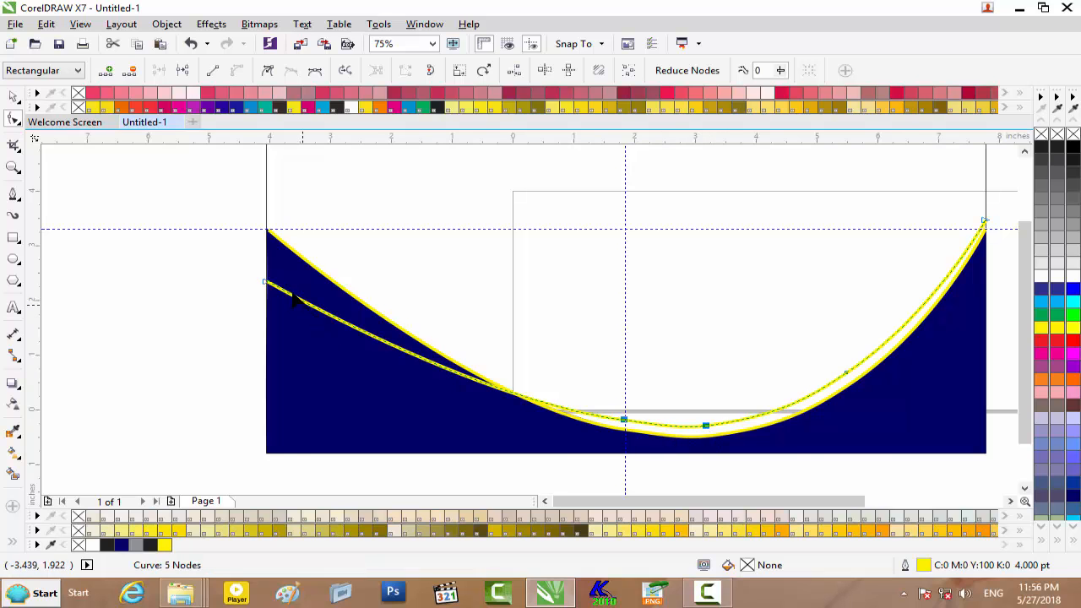
Compare with the reference picture and duplicate the reshaped yellow curve, placing the copy slightly below it
scroll(321, 316, "down", 1)
scroll(802, 315, "up", 2)
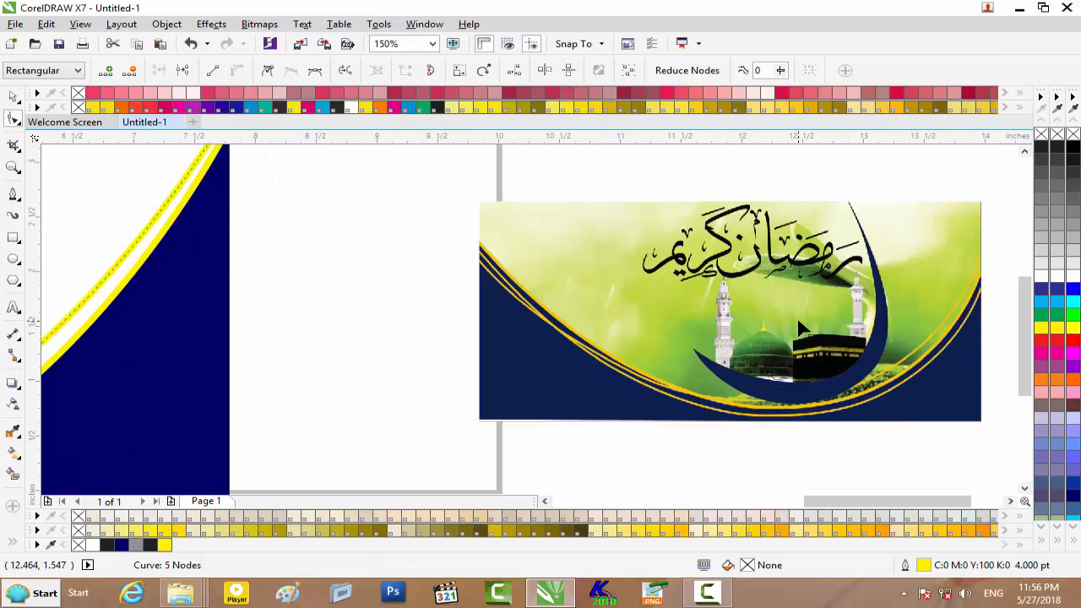
scroll(800, 326, "up", 1)
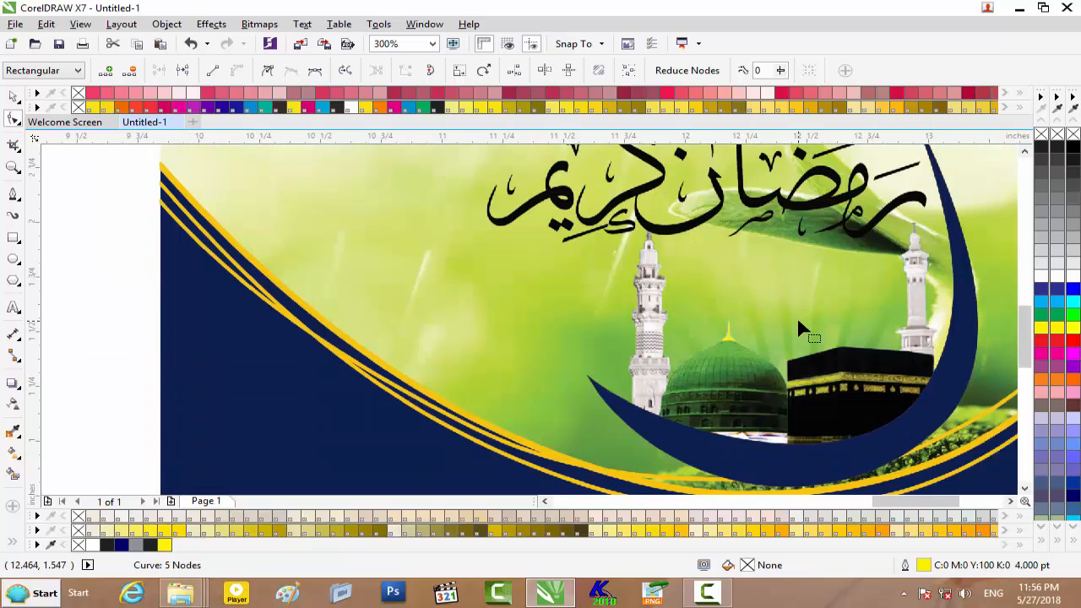
scroll(799, 322, "down", 1)
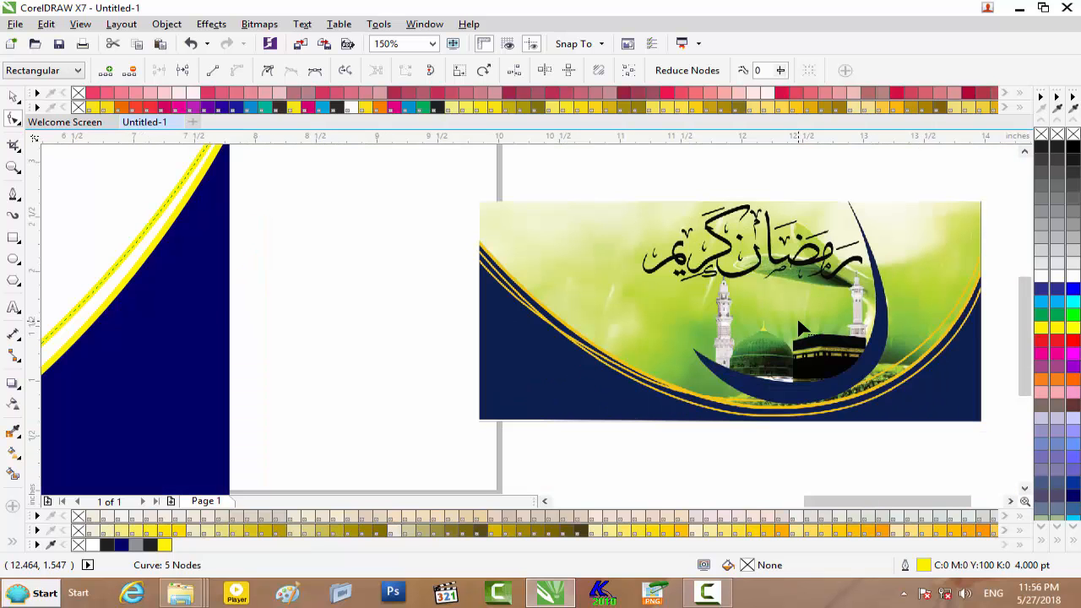
scroll(801, 328, "down", 1)
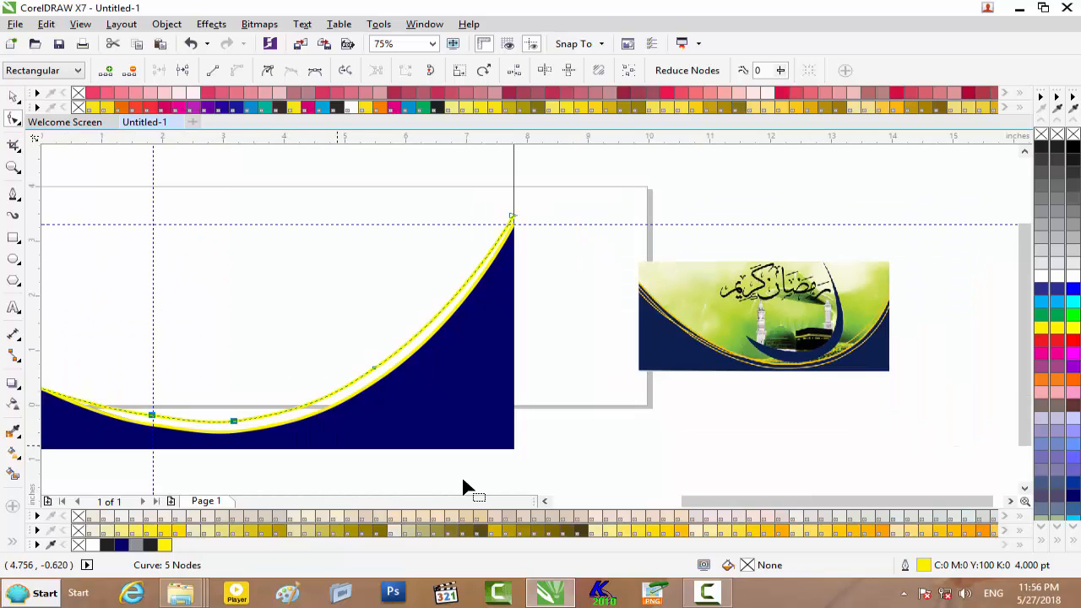
left_click_drag(717, 507, 592, 508)
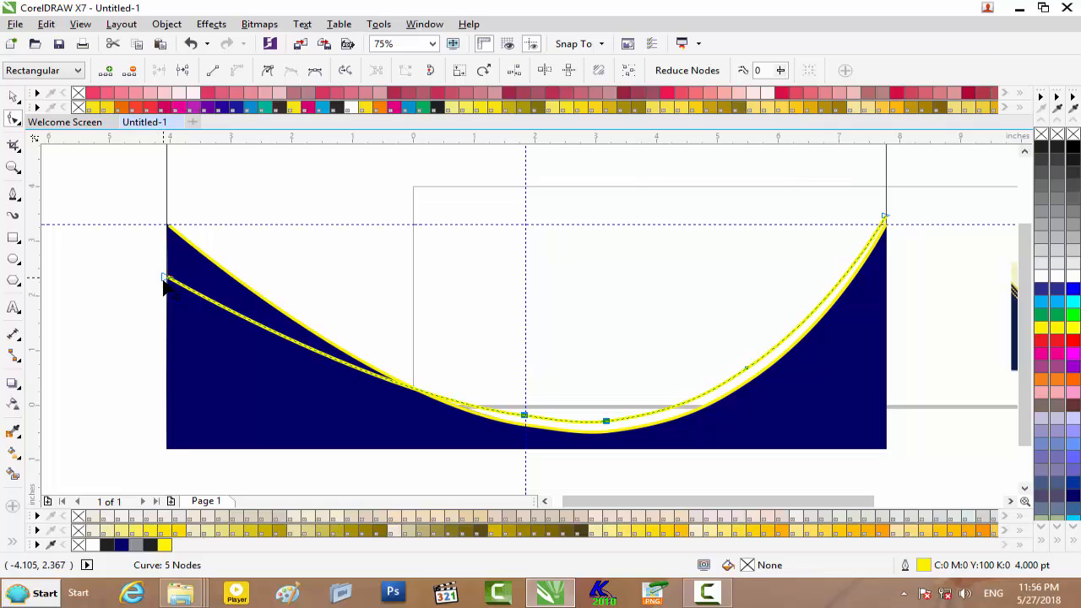
left_click(15, 97)
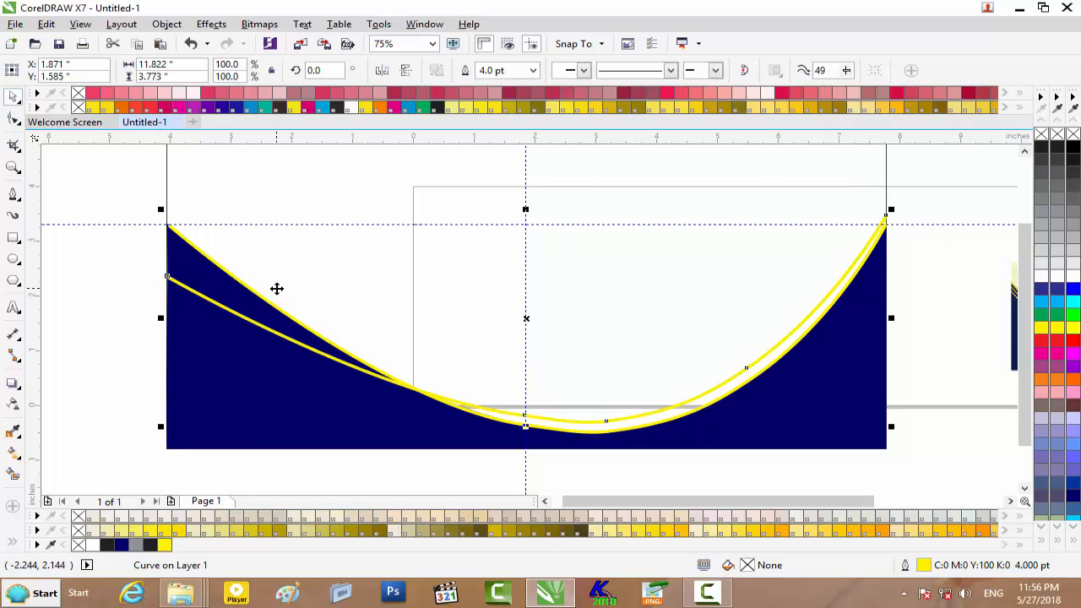
left_click_drag(244, 323, 244, 332)
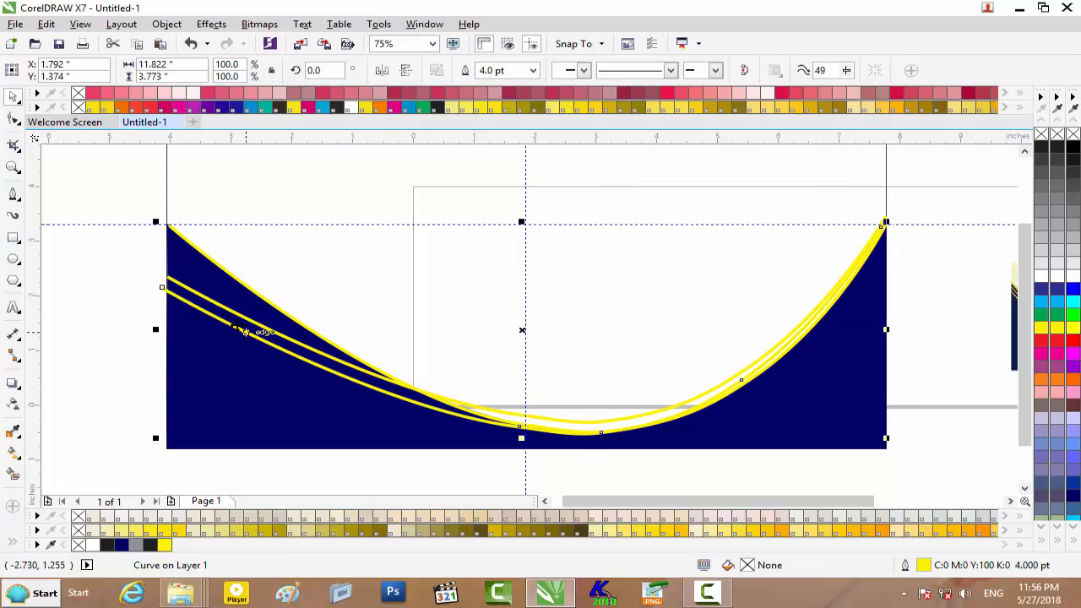
Raise the new copy's left end node between the other two curves' ends and lower its middle nodes below the navy edge
left_click(13, 120)
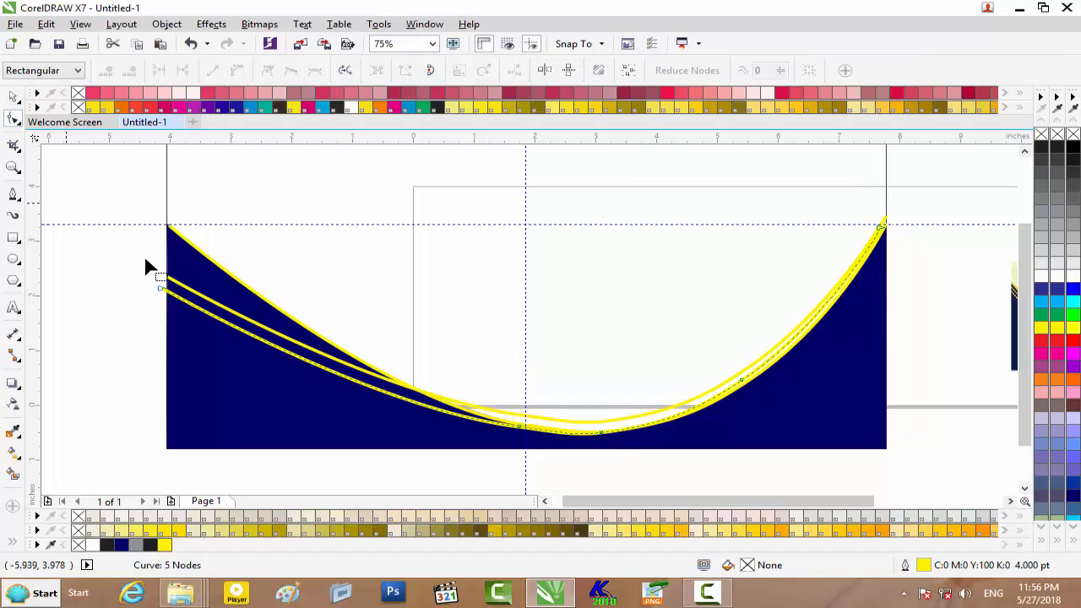
left_click_drag(163, 292, 168, 251)
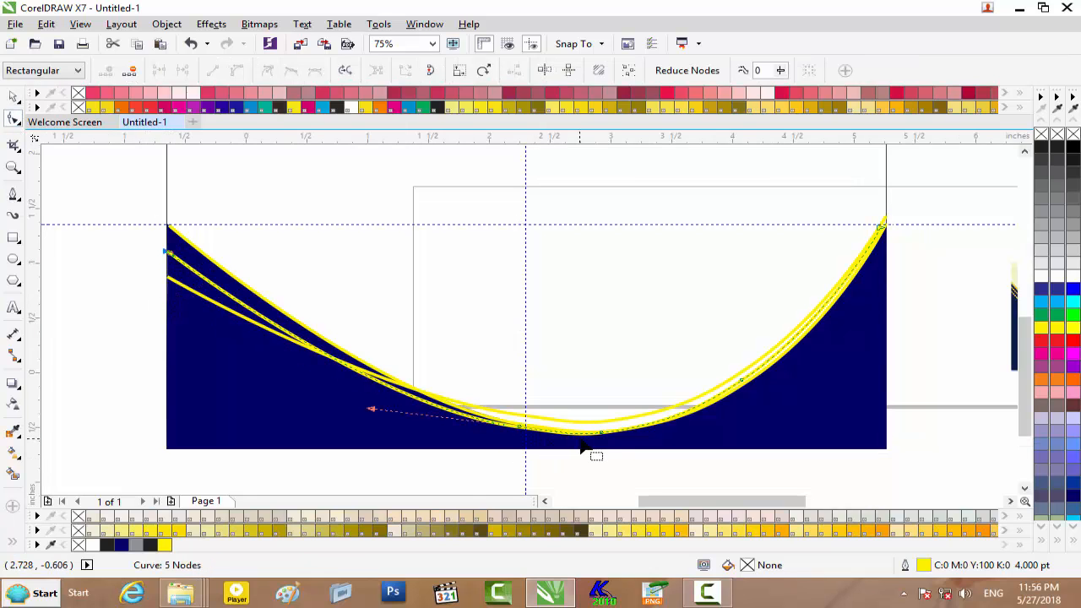
scroll(582, 448, "up", 2)
left_click_drag(728, 454, 944, 460)
left_click_drag(623, 428, 624, 448)
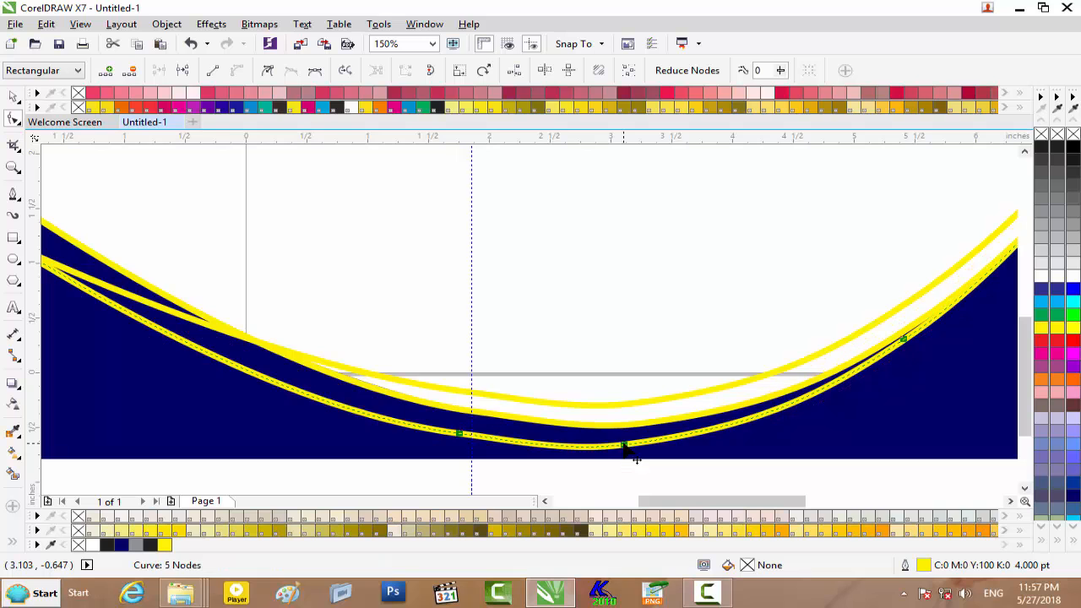
Move the new copy's right end onto the navy shape's right edge and adjust its neighbouring node and bottom handle to parallel the navy edge
left_click_drag(639, 498, 718, 497)
left_click_drag(1018, 342, 1041, 273)
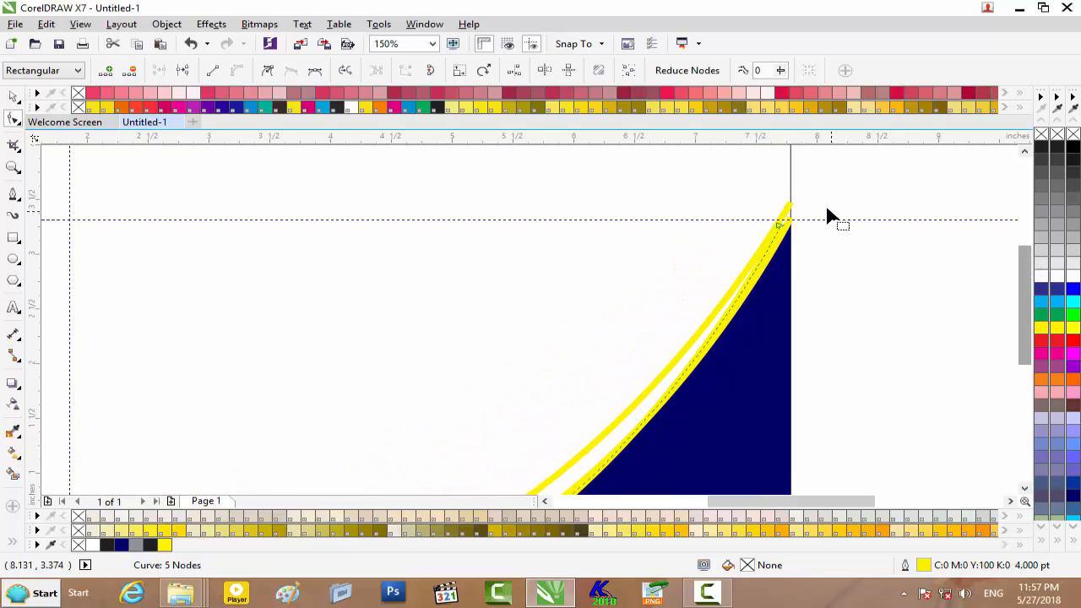
left_click_drag(789, 222, 790, 247)
left_click_drag(1017, 338, 1010, 385)
left_click_drag(502, 380, 508, 390)
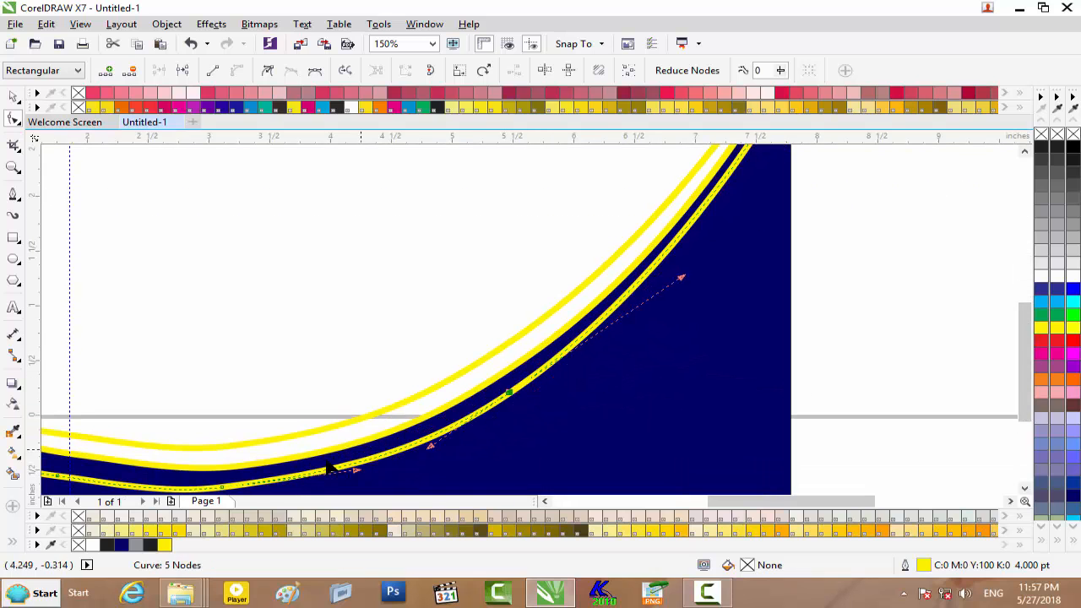
scroll(225, 494, "down", 1)
left_click_drag(226, 437, 258, 436)
Raise the left end nodes of the two copied yellow curves closer to the navy shape's upper-left corner
scroll(369, 387, "down", 4)
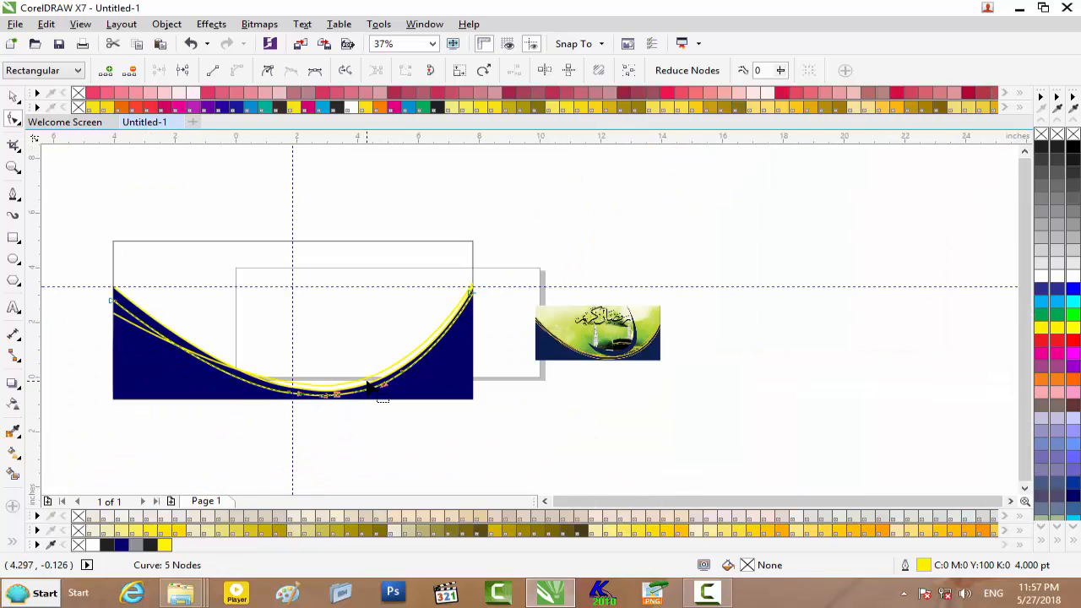
scroll(145, 375, "up", 2)
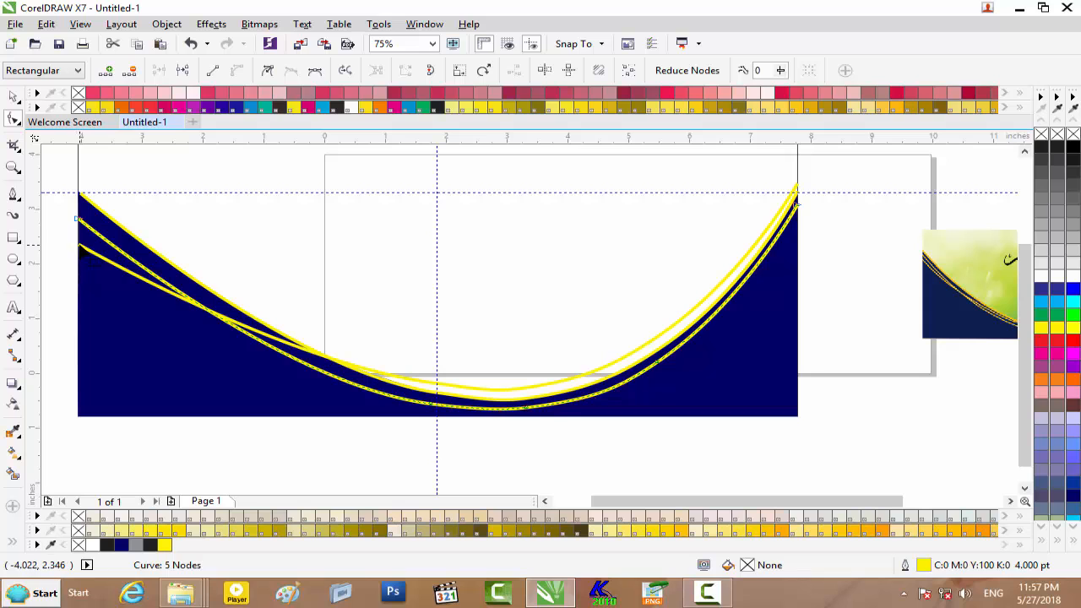
left_click_drag(79, 246, 84, 211)
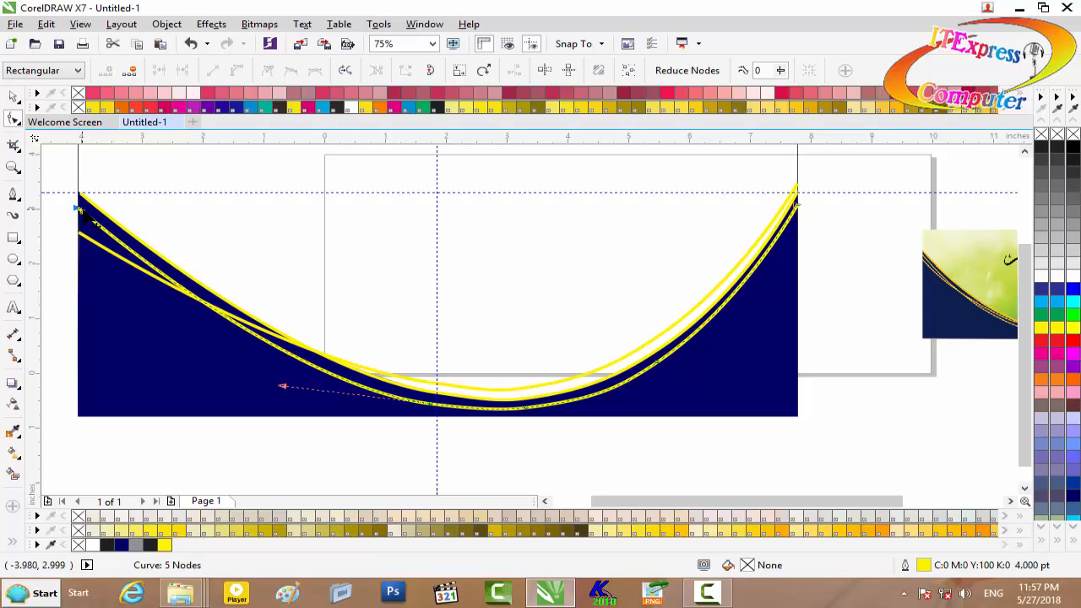
scroll(465, 381, "up", 1)
scroll(465, 380, "down", 1)
Delete the three middle nodes of the uppermost yellow curve, keeping only its two end nodes
left_click(555, 386)
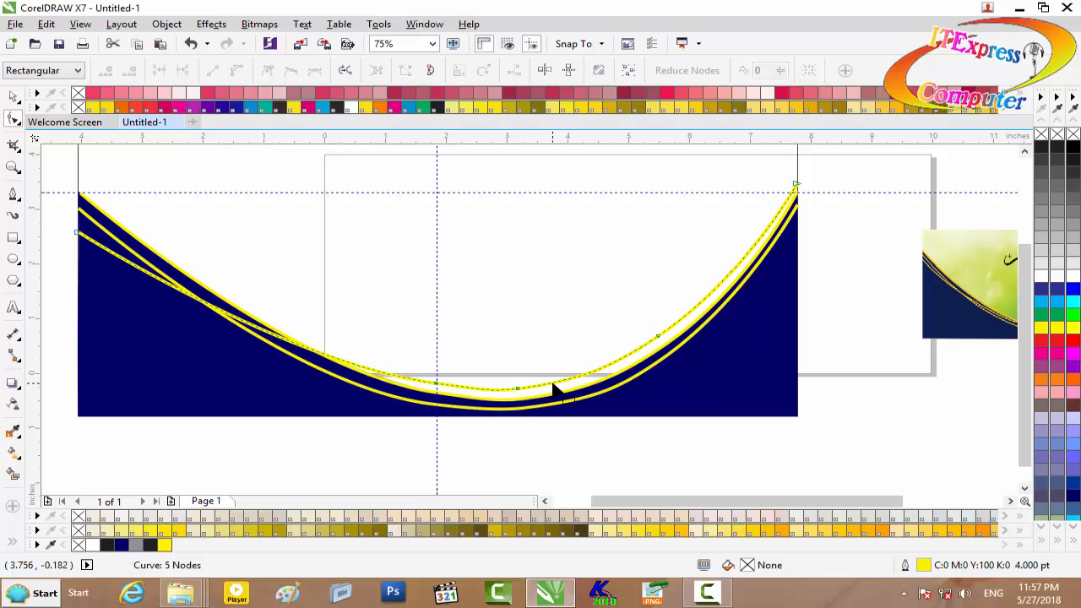
left_click_drag(371, 346, 684, 393)
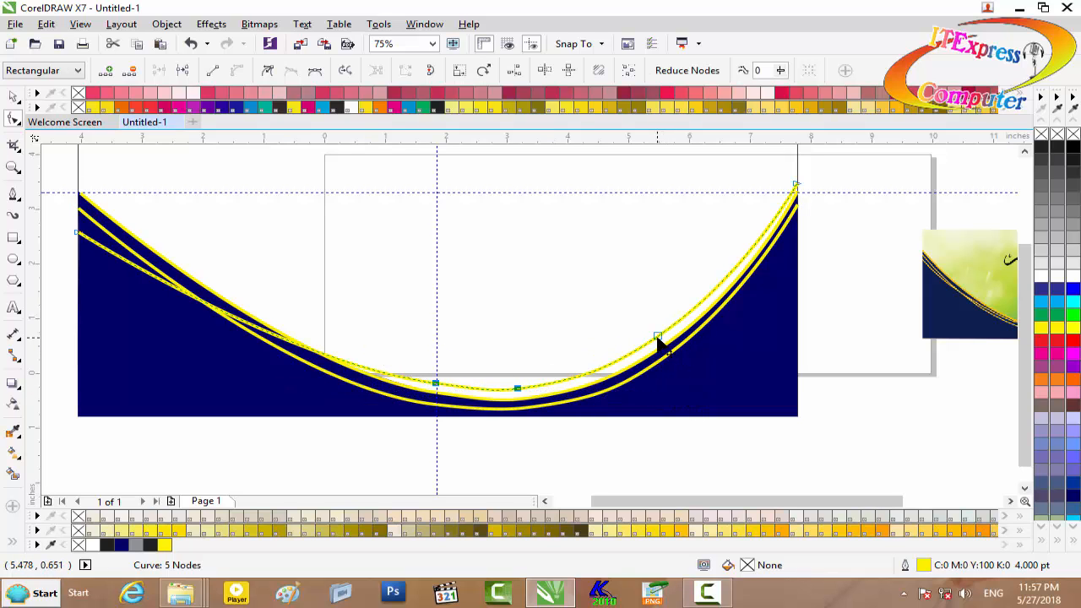
key("Delete")
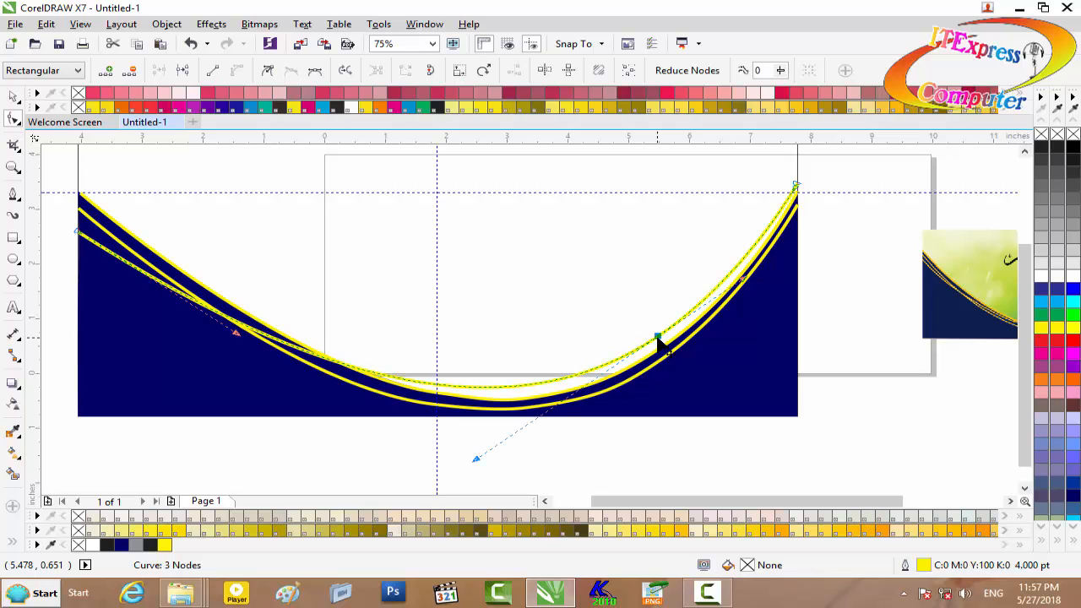
key("Delete")
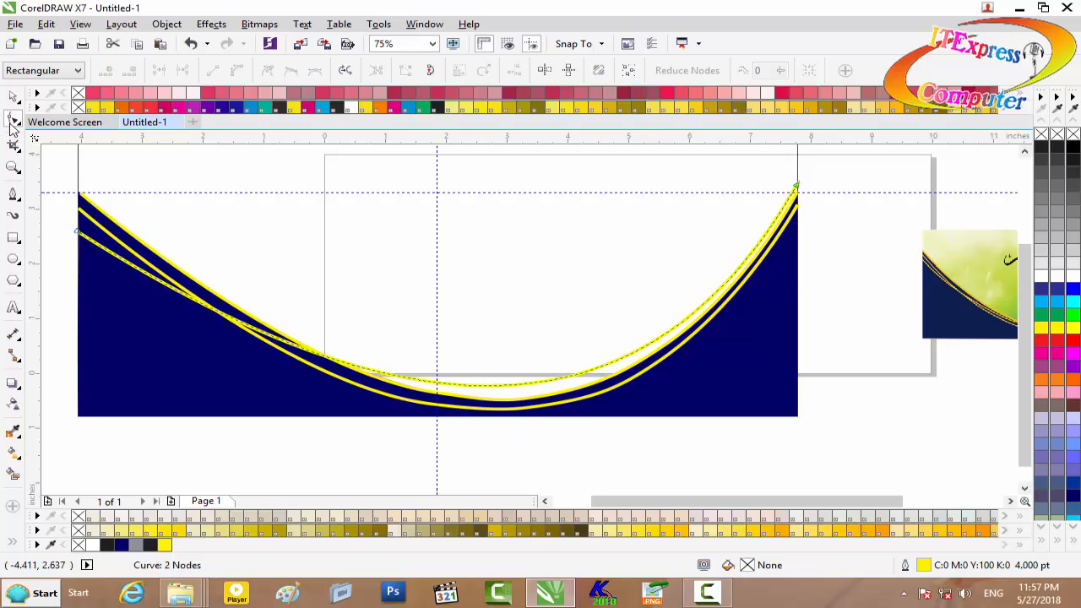
left_click(14, 96)
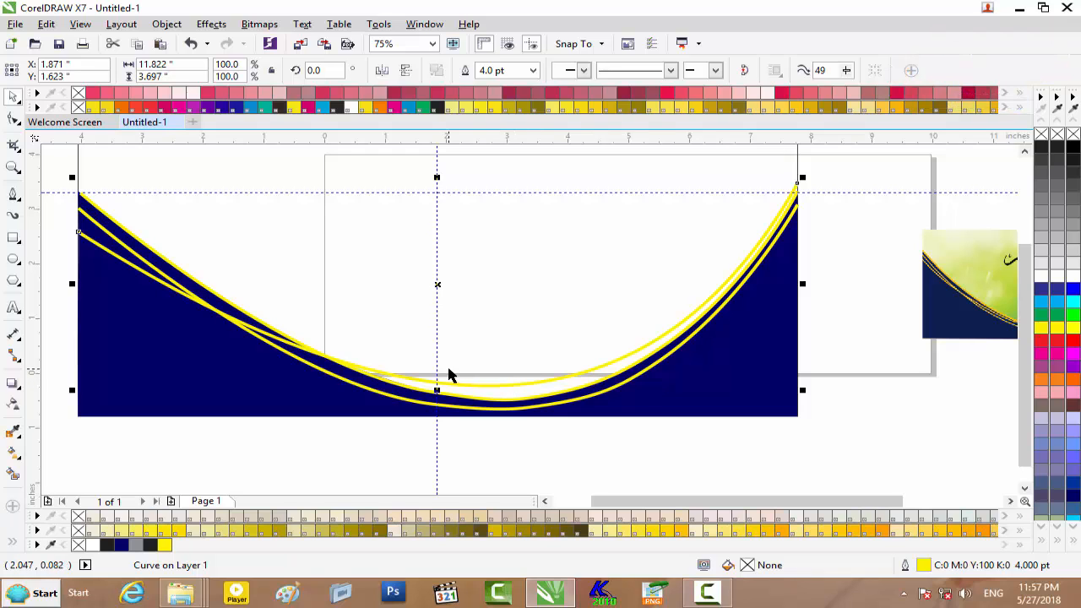
Select the navy shape and the three yellow curves and PowerClip them inside the outlined banner rectangle
scroll(795, 324, "up", 1)
scroll(796, 321, "down", 1)
scroll(795, 317, "down", 1)
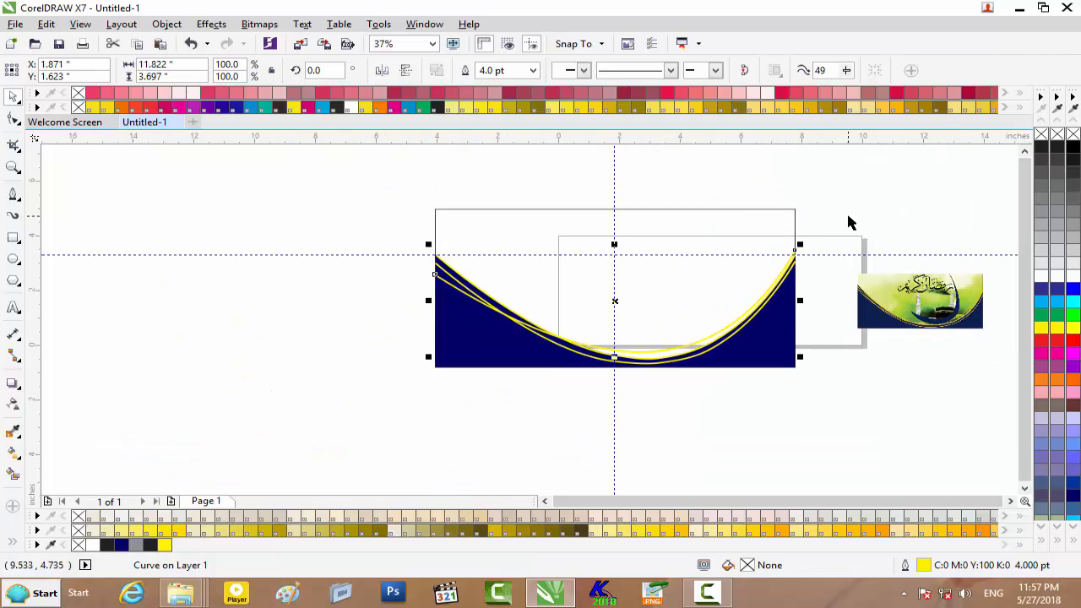
left_click_drag(848, 242, 327, 411)
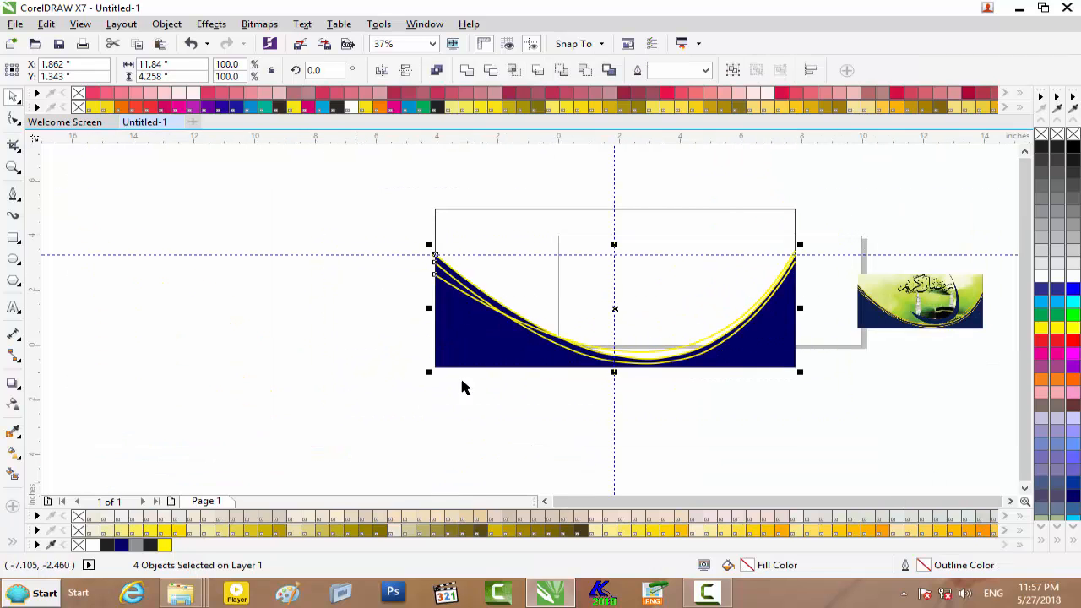
scroll(624, 302, "up", 1)
right_click(695, 289)
left_click(725, 245)
left_click(432, 153)
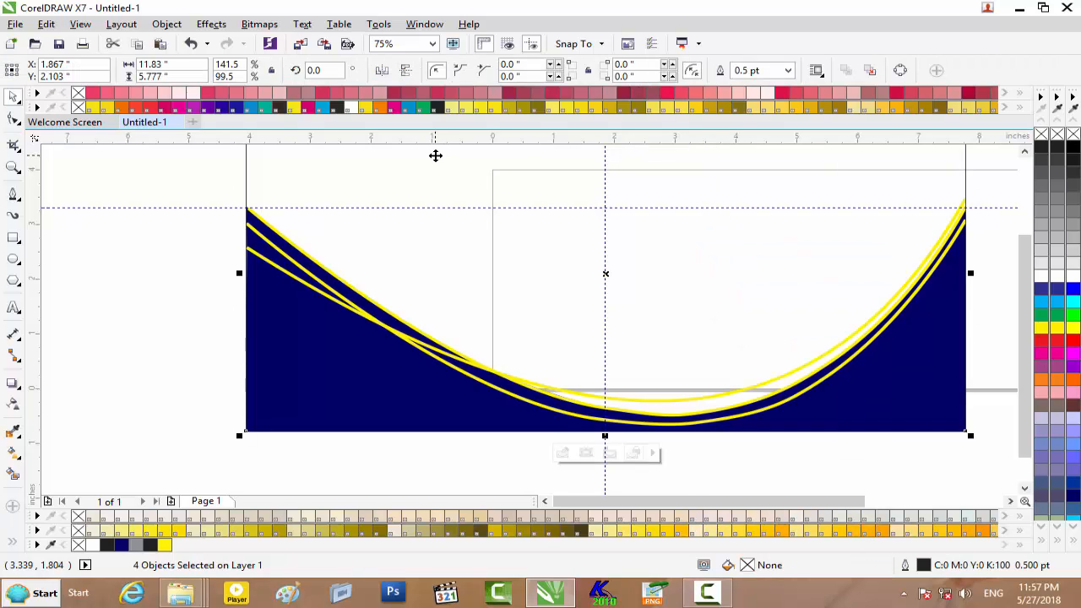
Examine the clipped curves' ends at the banner's left edge and open the rectangle's PowerClip contents for editing
scroll(384, 216, "up", 1)
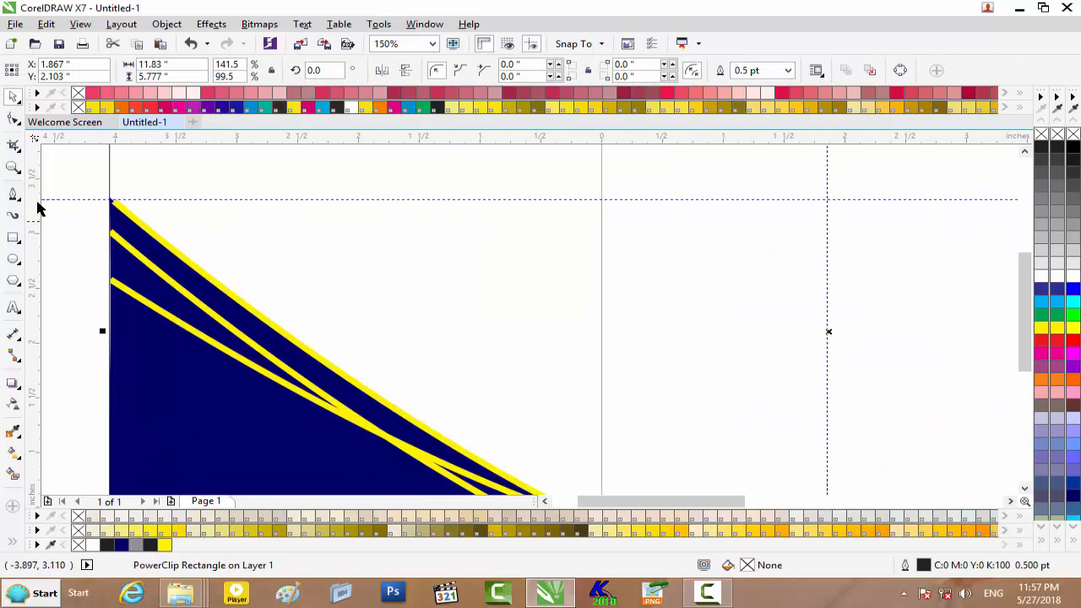
left_click(12, 123)
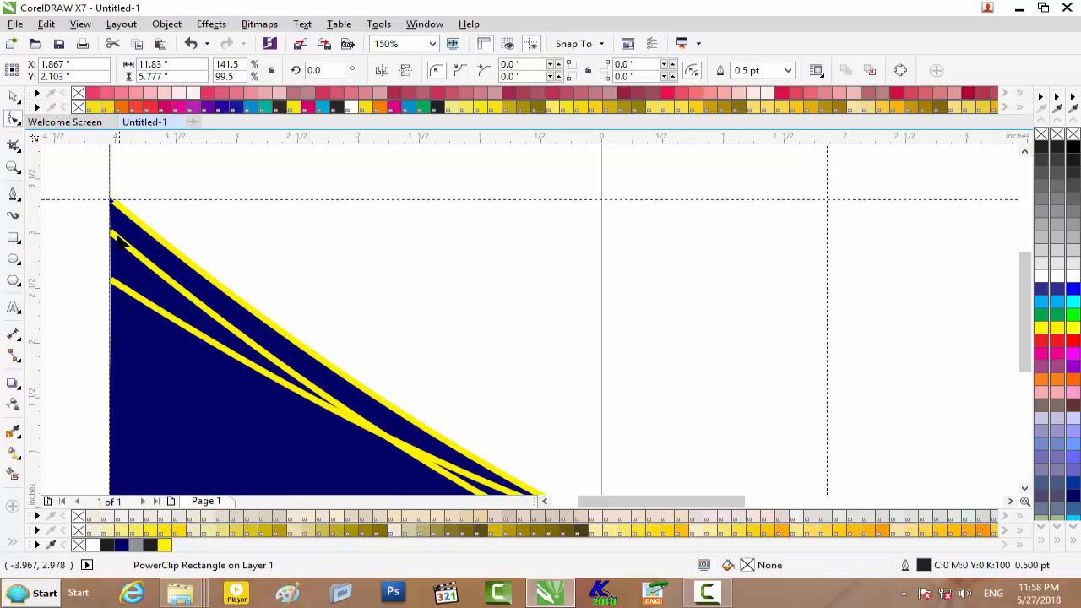
scroll(126, 244, "down", 1)
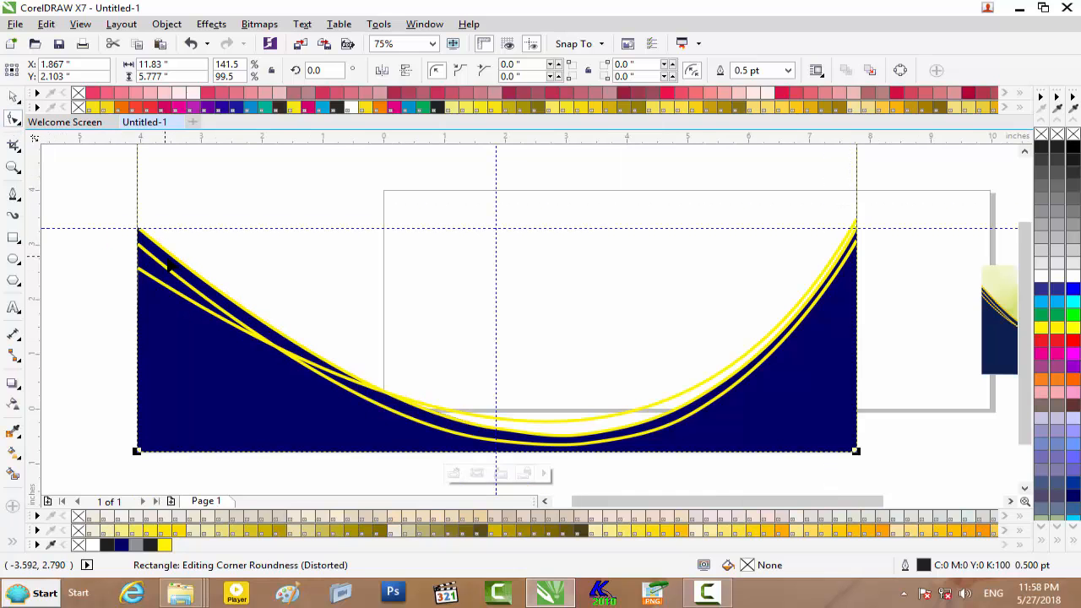
left_click(87, 202)
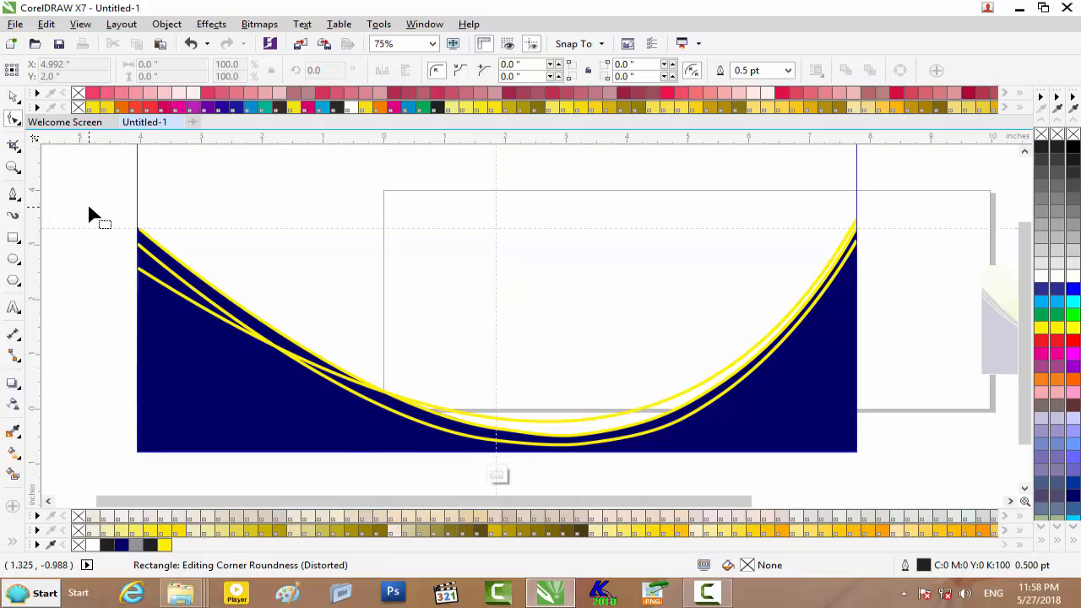
scroll(130, 246, "up", 2)
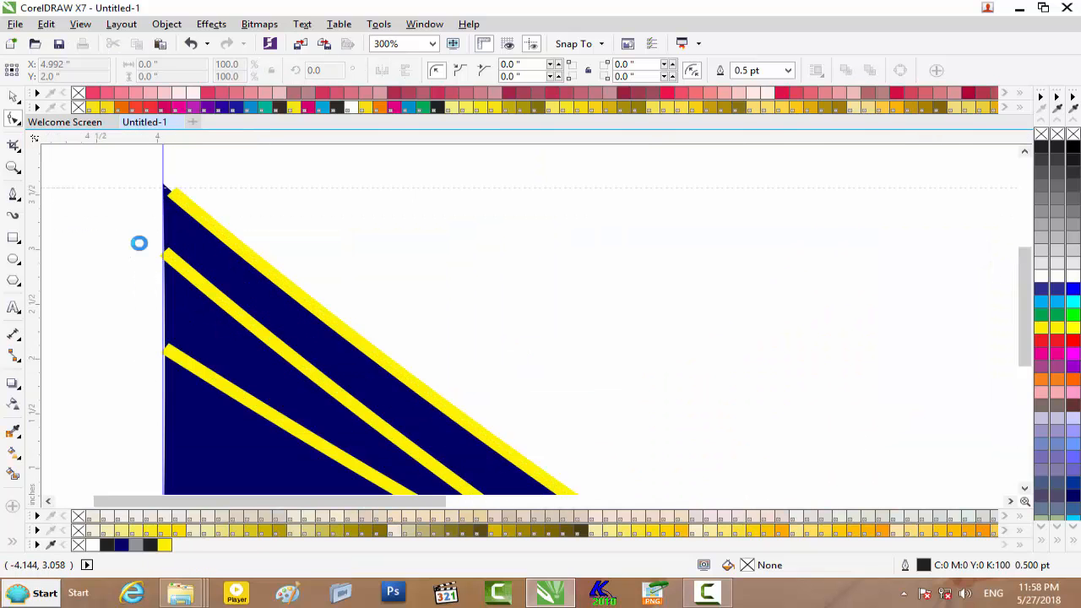
scroll(137, 243, "down", 1)
scroll(135, 241, "down", 2)
scroll(125, 239, "up", 1)
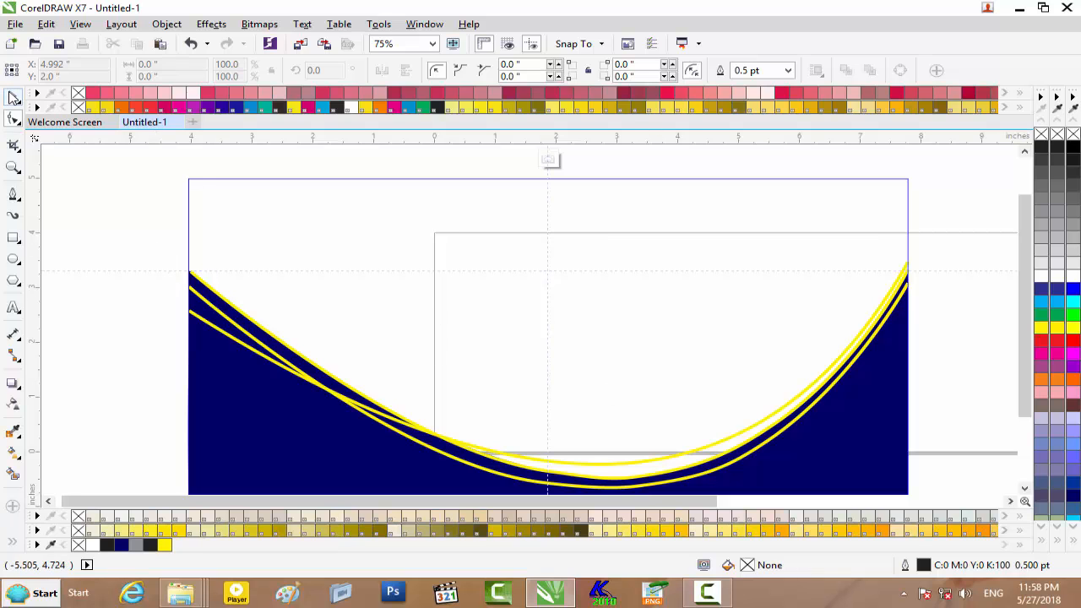
Widen the navy shape and yellow curves together to about 12.1 inches, overhanging both sides of the frame, and finish editing the PowerClip
left_click(14, 97)
left_click_drag(648, 411, 754, 473)
left_click_drag(823, 460, 826, 460)
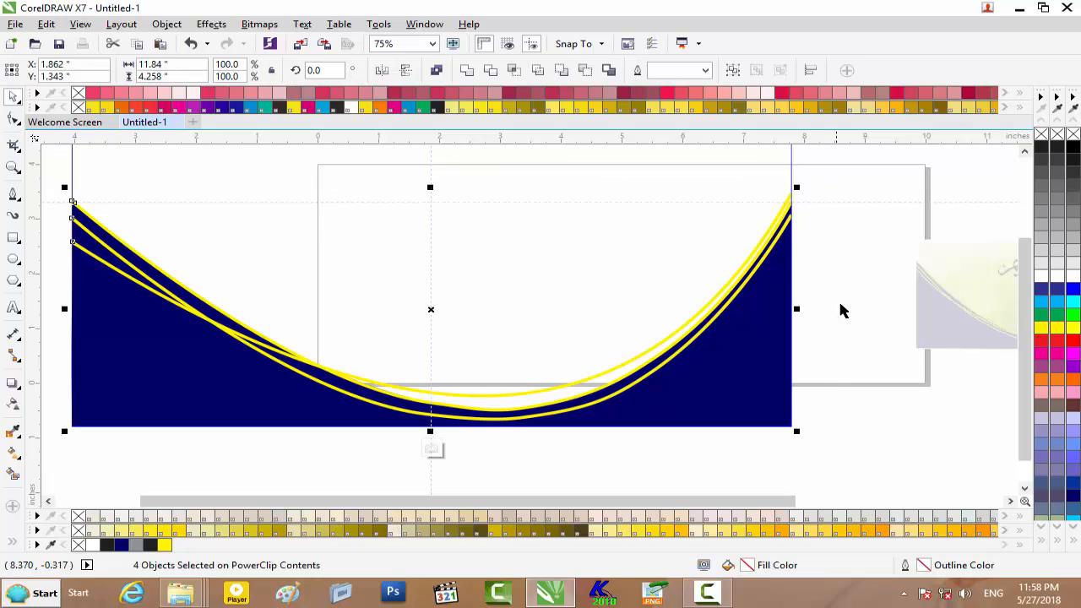
left_click_drag(798, 188, 803, 185)
left_click_drag(798, 309, 802, 307)
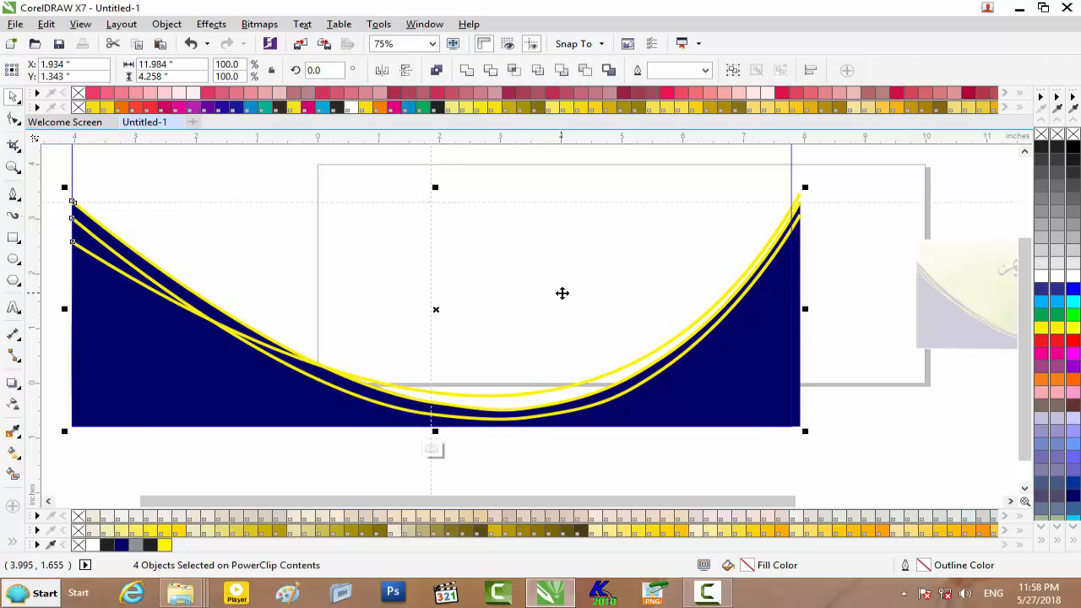
left_click_drag(64, 308, 57, 309)
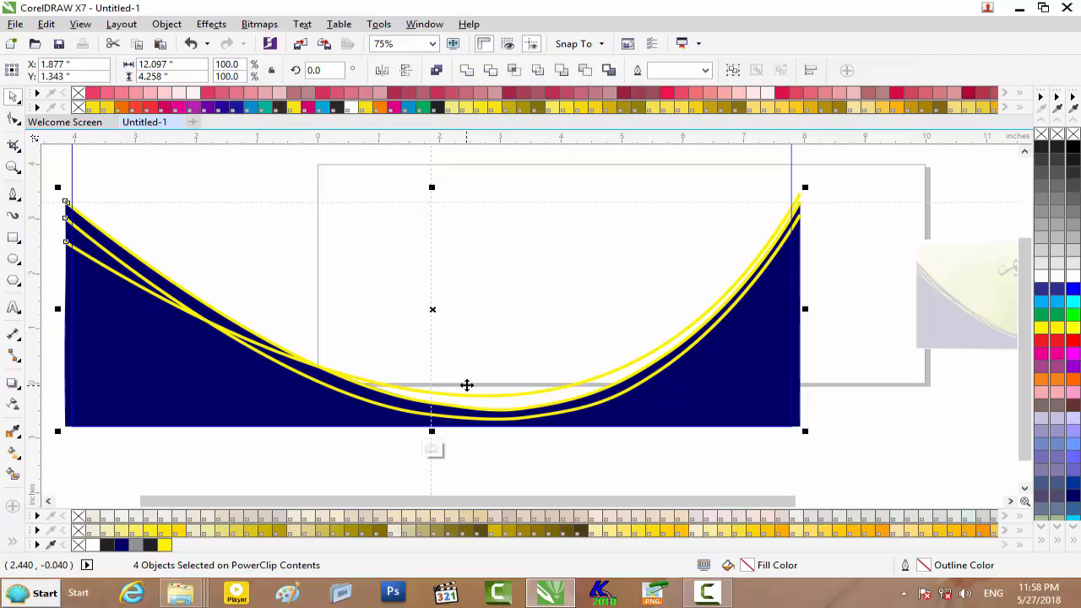
left_click(431, 449)
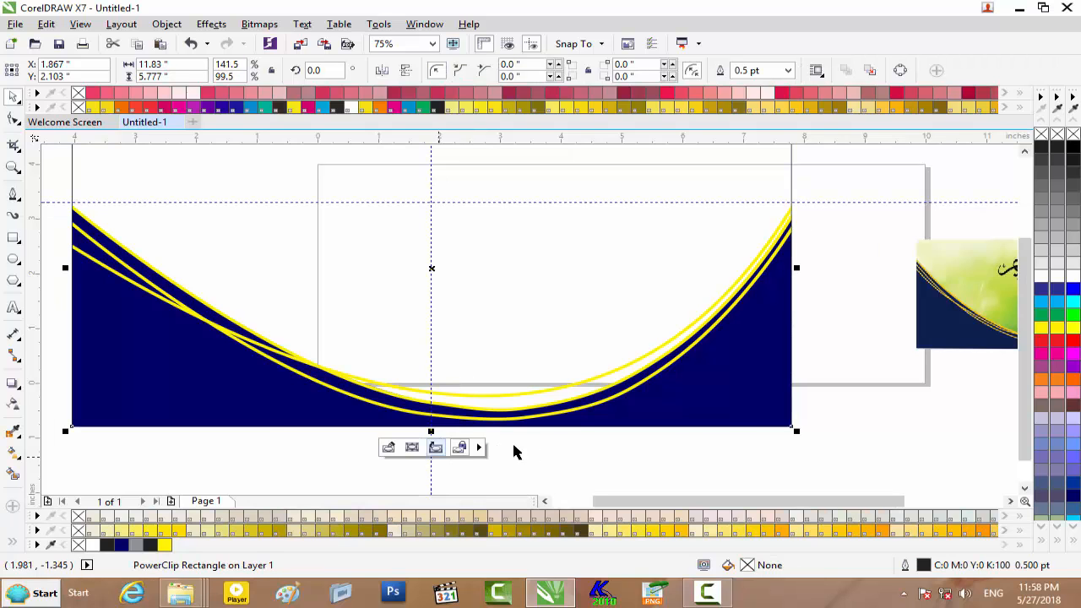
scroll(549, 451, "down", 2)
left_click(738, 423)
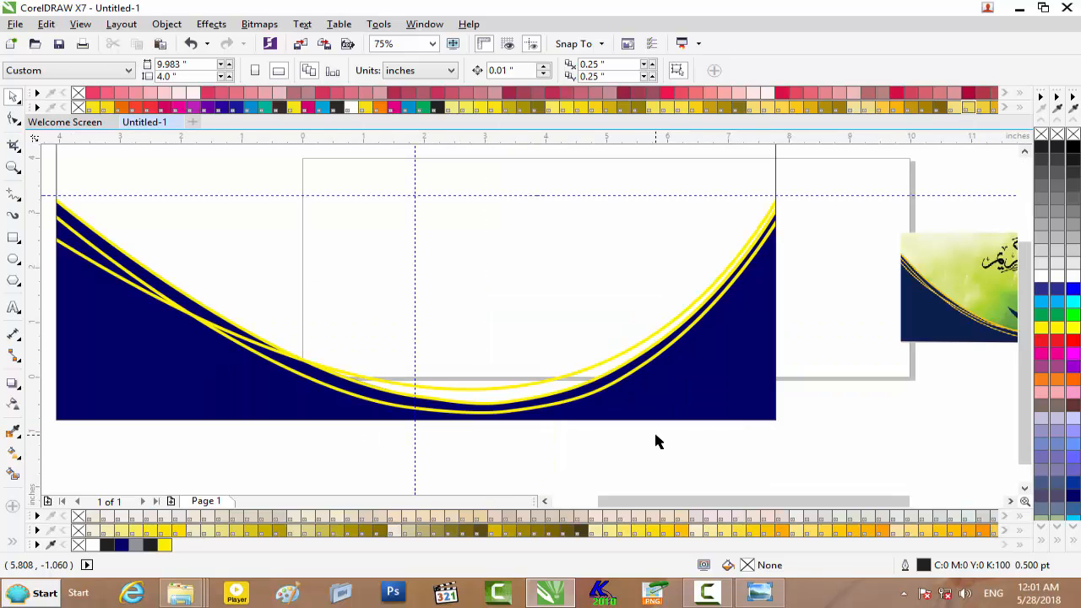
Bring the sprout-1136131_1920.jpg picture from the Ramazan folder into the drawing and PowerClip it inside the banner rectangle
mouse_move(180, 585)
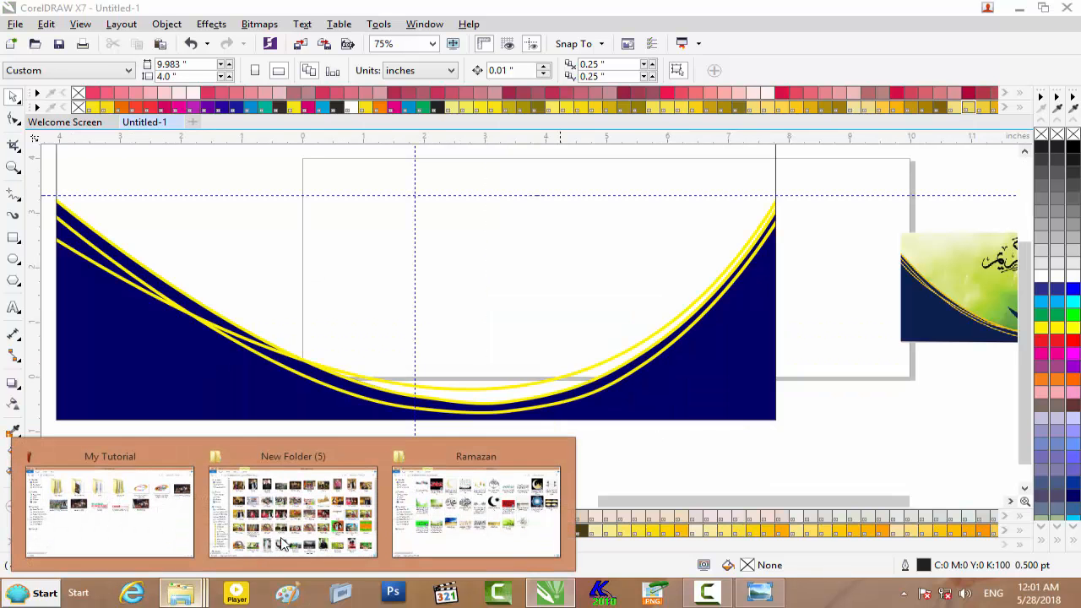
left_click(455, 527)
left_click_drag(754, 387, 279, 247)
right_click(456, 233)
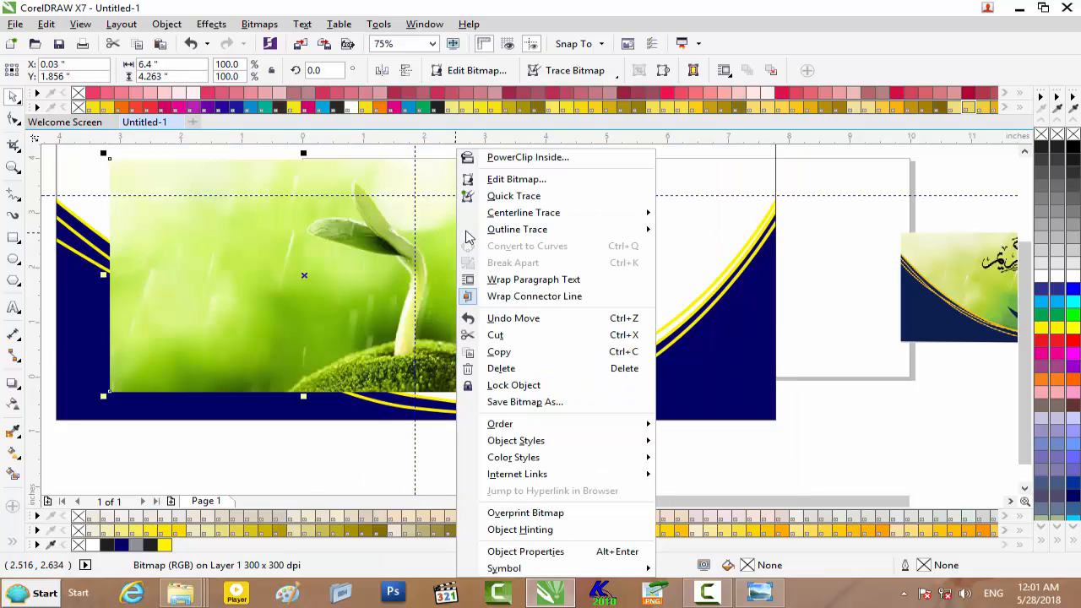
left_click(506, 158)
left_click(626, 237)
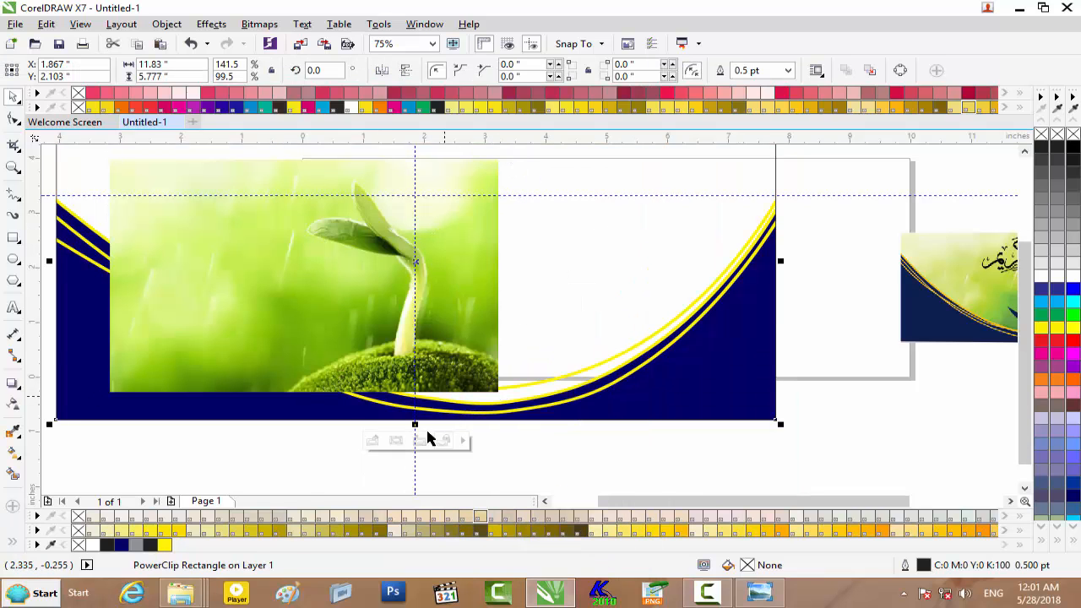
Within the PowerClip, centre the sprout picture behind the curves and enlarge it to about 120.9% to reach the frame's upper edge
left_click(465, 301)
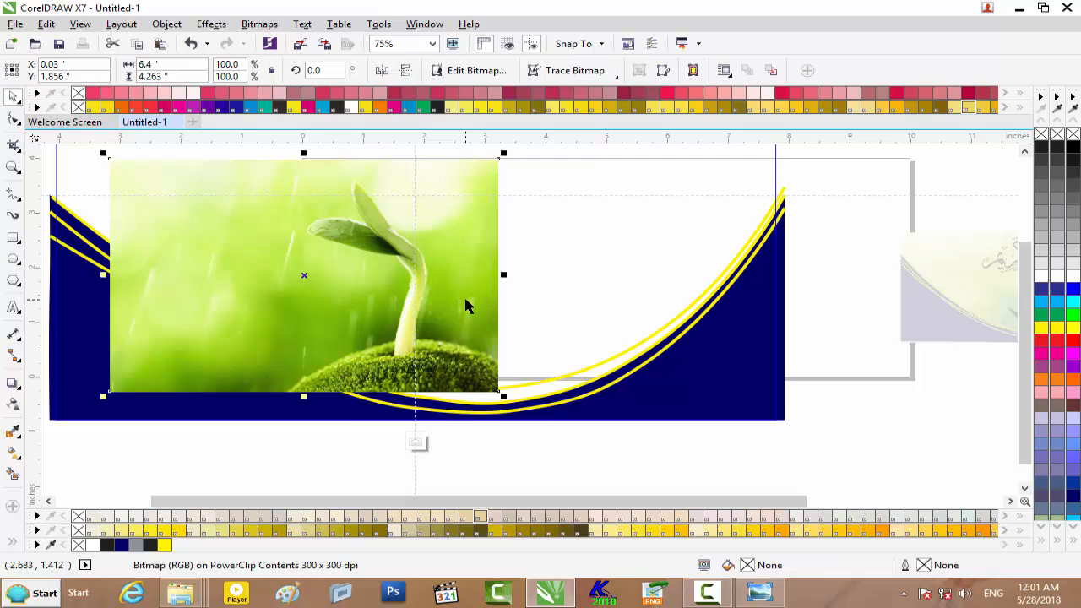
left_click_drag(465, 302, 574, 295)
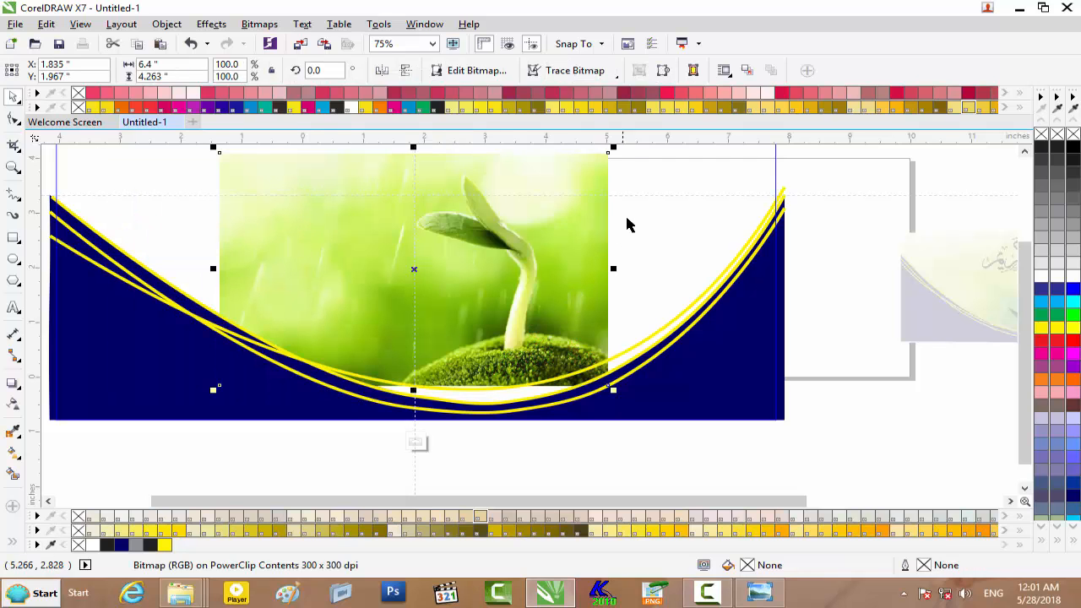
left_click_drag(1028, 263, 1027, 200)
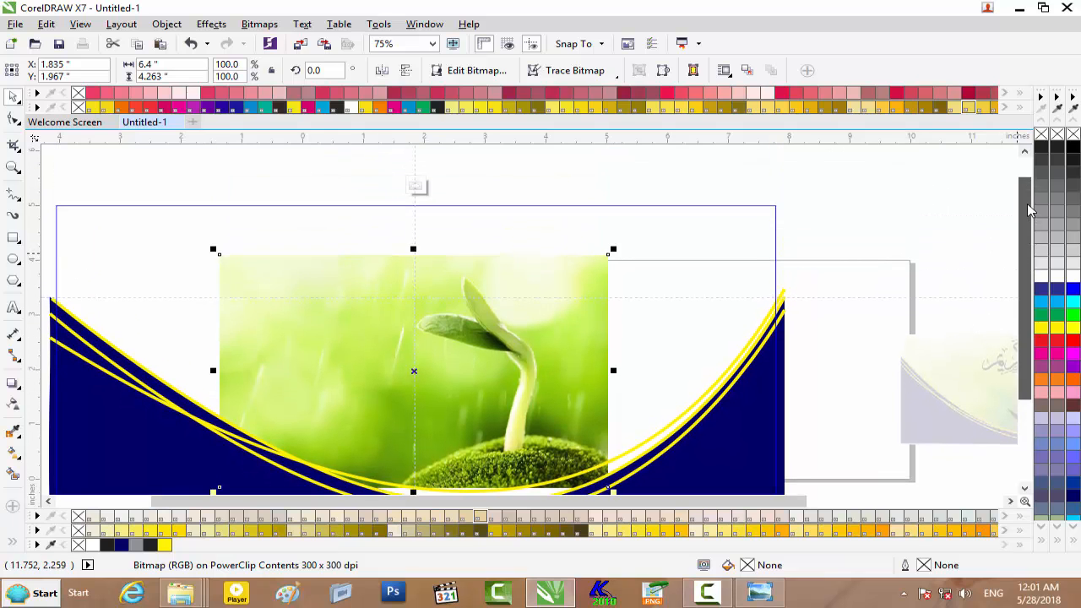
left_click_drag(610, 251, 694, 200)
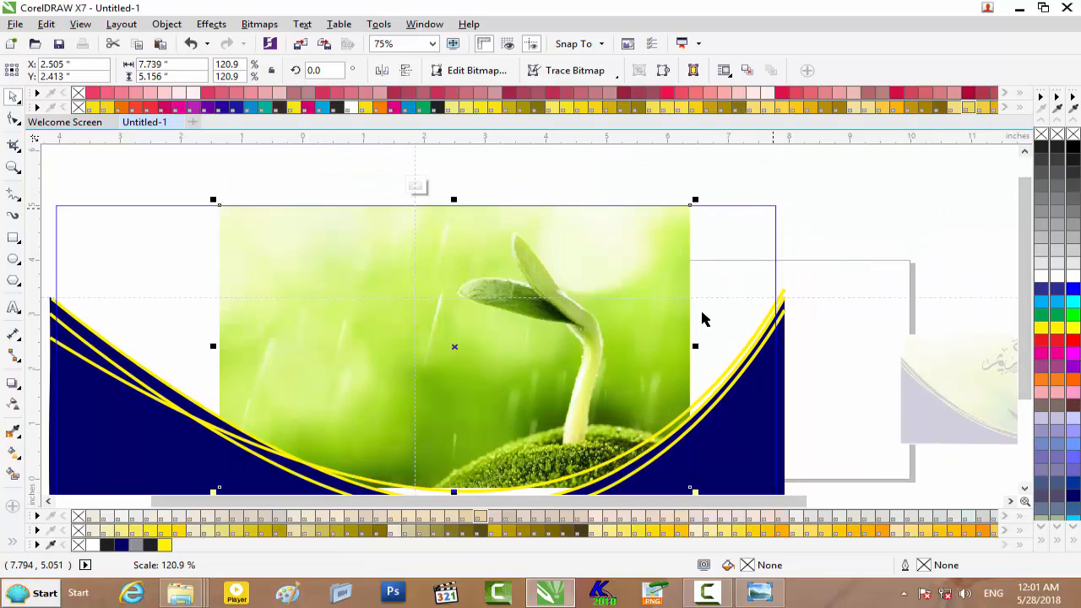
Stretch the sprout picture to the frame's 11.83-inch width and about 5.55 inches high, and finish editing the PowerClip
left_click_drag(691, 346, 762, 341)
left_click_drag(216, 347, 49, 346)
scroll(404, 362, "down", 2)
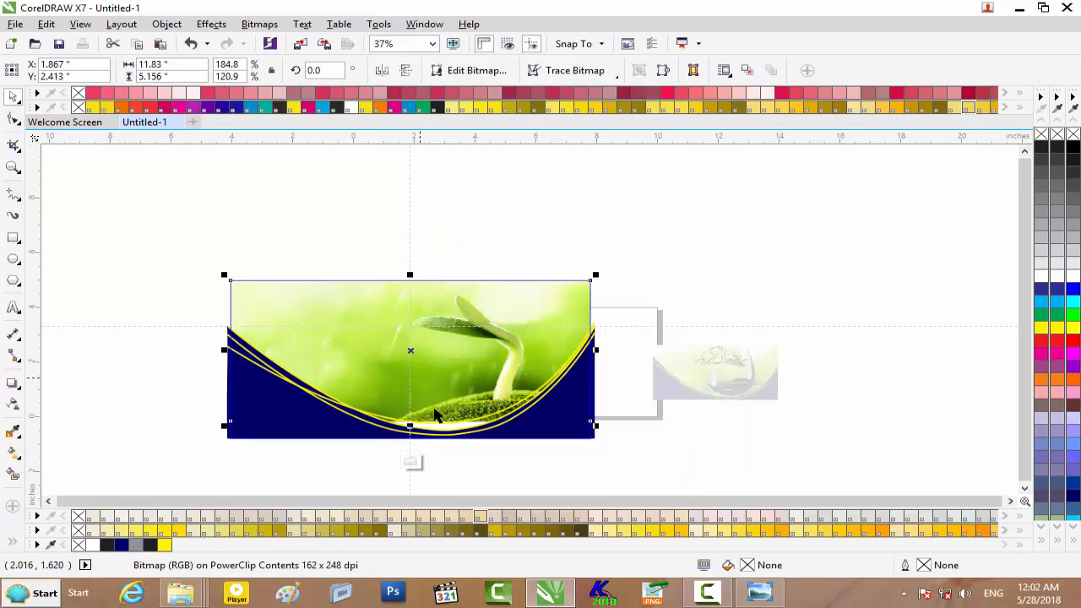
left_click_drag(411, 431, 410, 442)
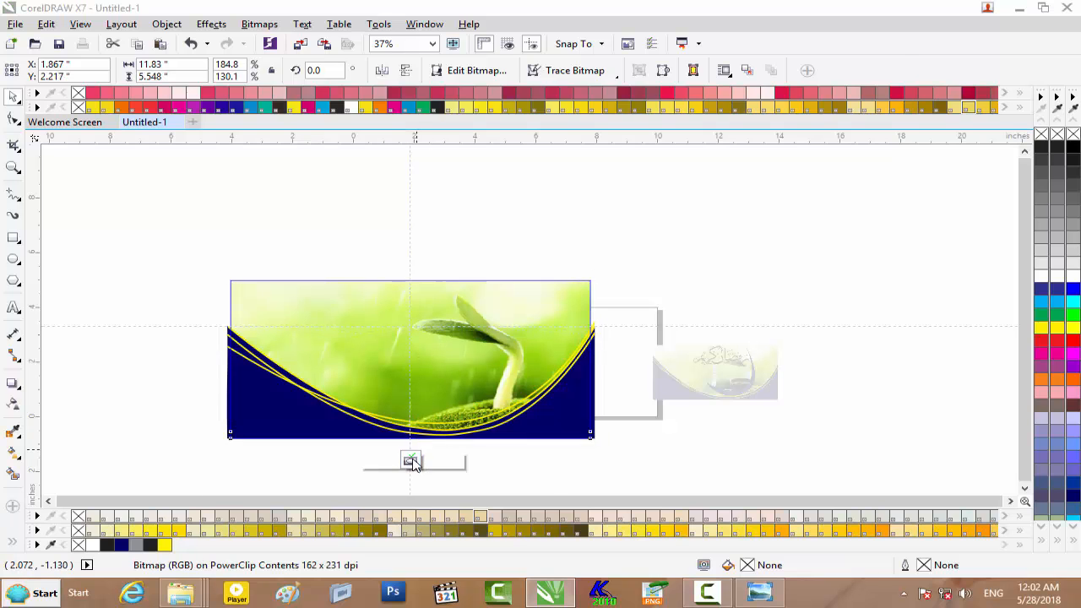
left_click(411, 462)
left_click(591, 463)
scroll(439, 380, "up", 2)
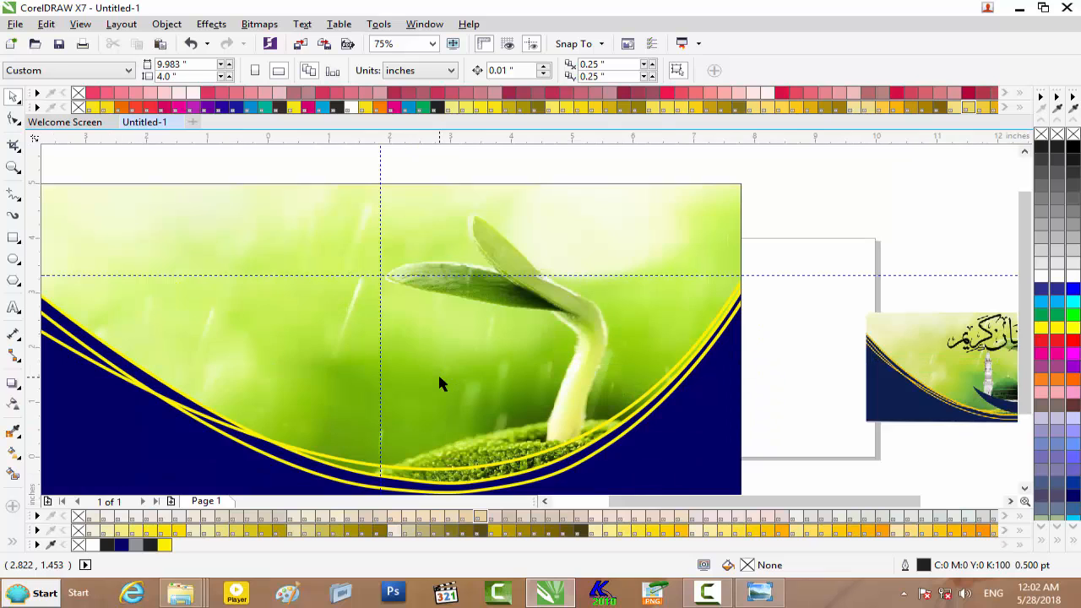
scroll(387, 386, "down", 2)
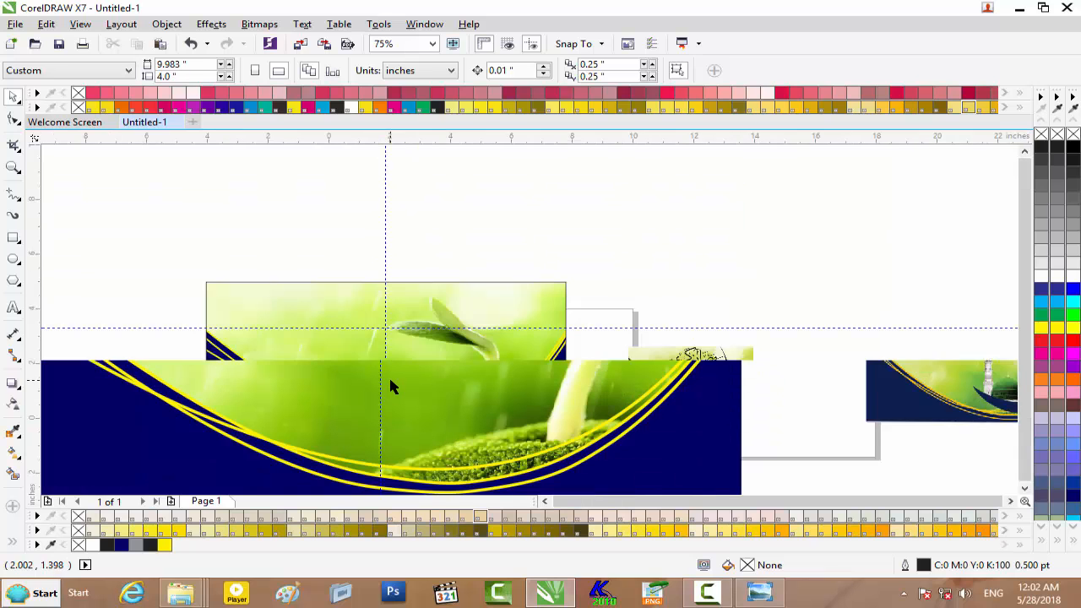
Bring the golden crescent-and-mosque PSD from the Ramazan folder in beside the banner and ungroup all its objects
mouse_move(179, 593)
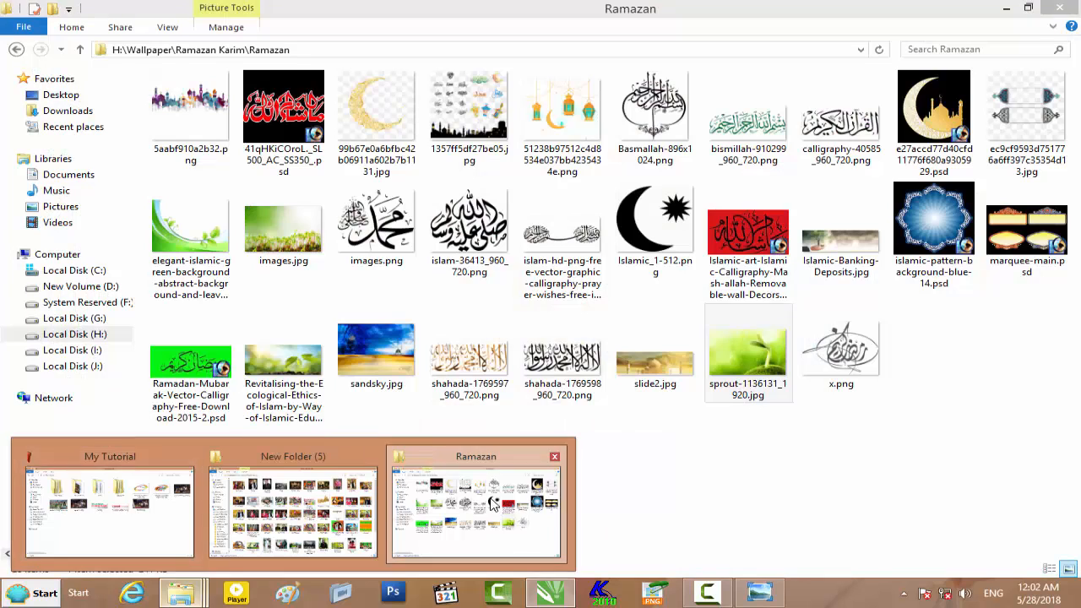
left_click(482, 519)
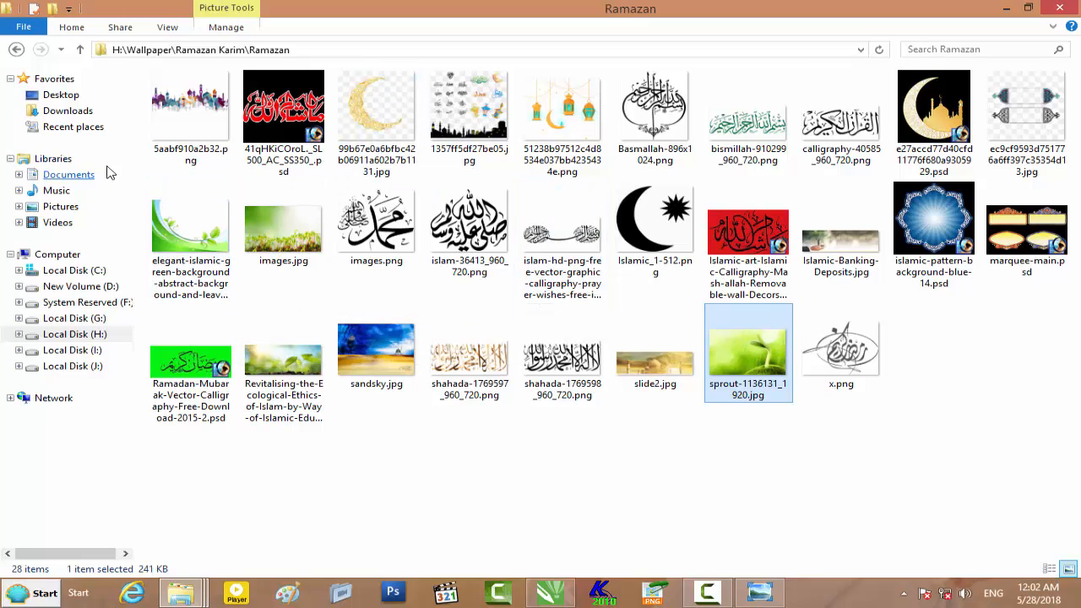
left_click_drag(936, 138, 785, 439)
left_click_drag(773, 353, 772, 296)
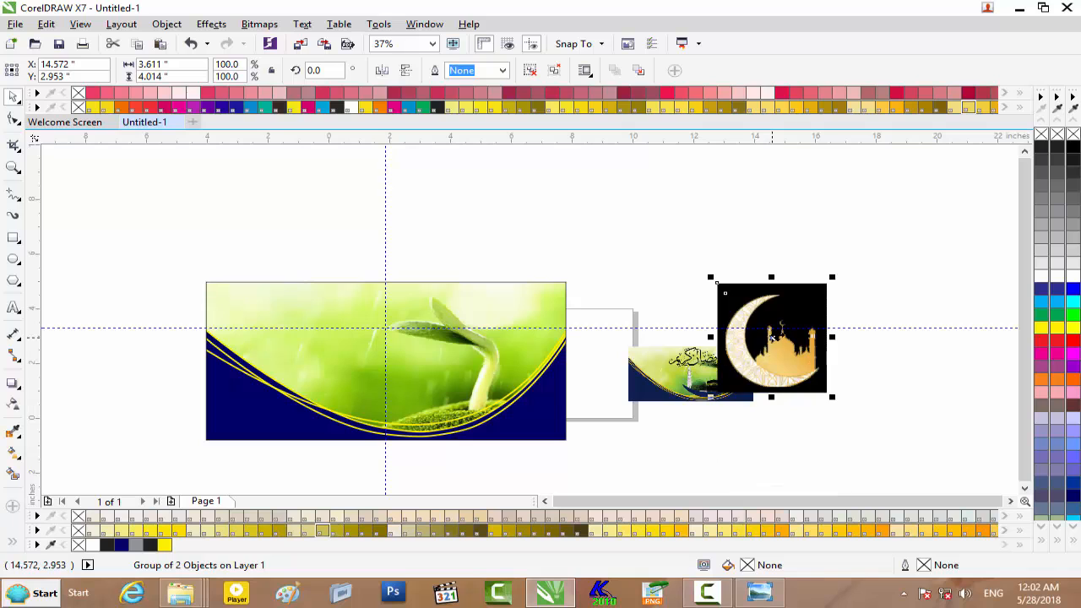
right_click(784, 321)
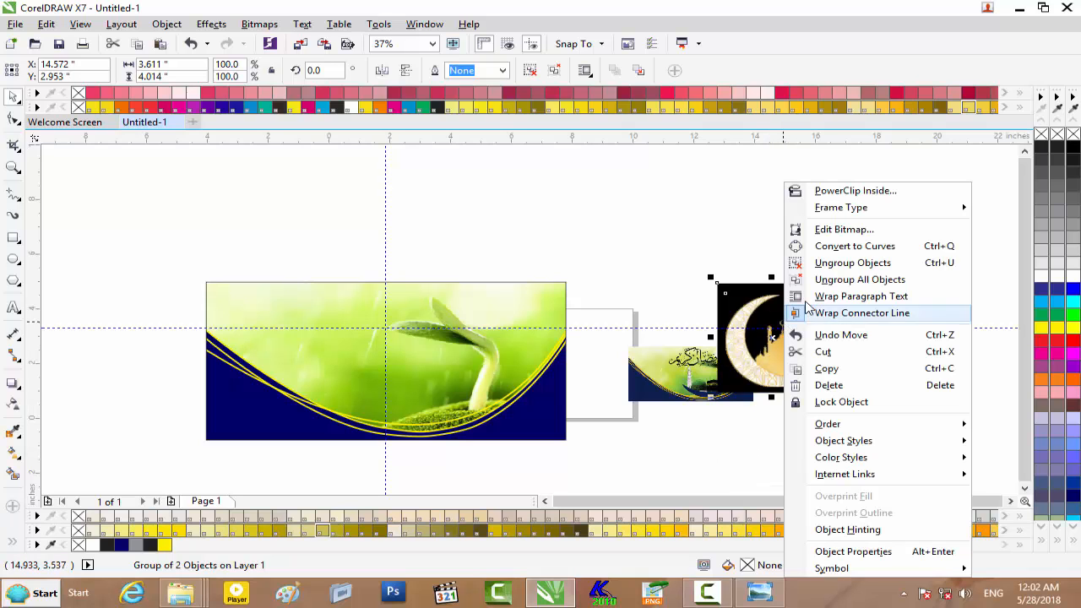
left_click(839, 269)
Move the crescent-and-mosque artwork onto the banner, mirror it horizontally, and enlarge it to about 5.36 by 4.76 inches
left_click_drag(784, 309, 385, 390)
left_click_drag(336, 357, 449, 395)
left_click_drag(493, 324, 534, 289)
left_click_drag(489, 372, 475, 372)
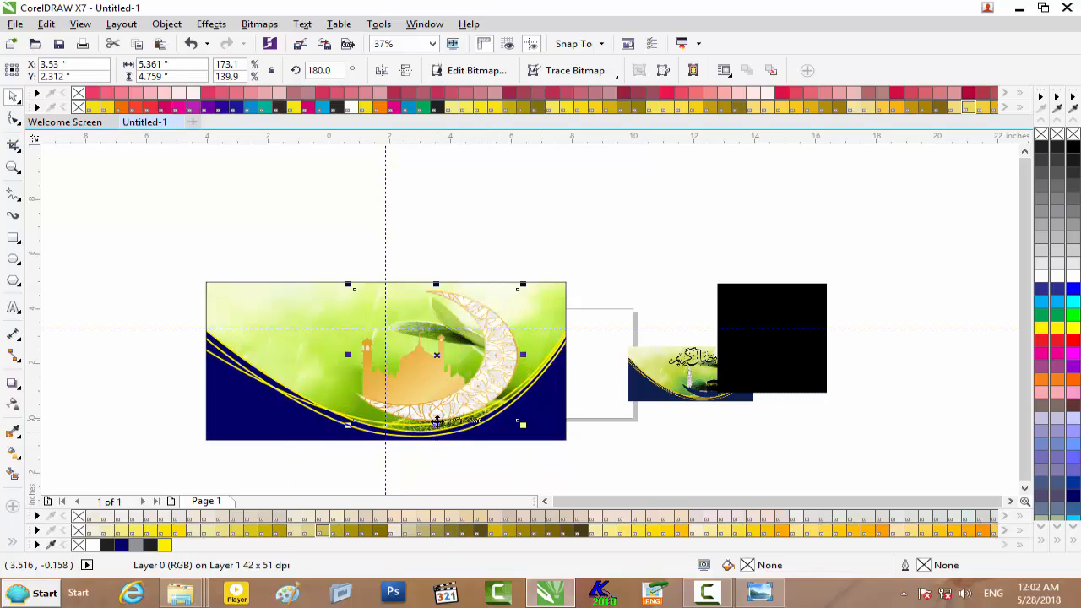
left_click(437, 421)
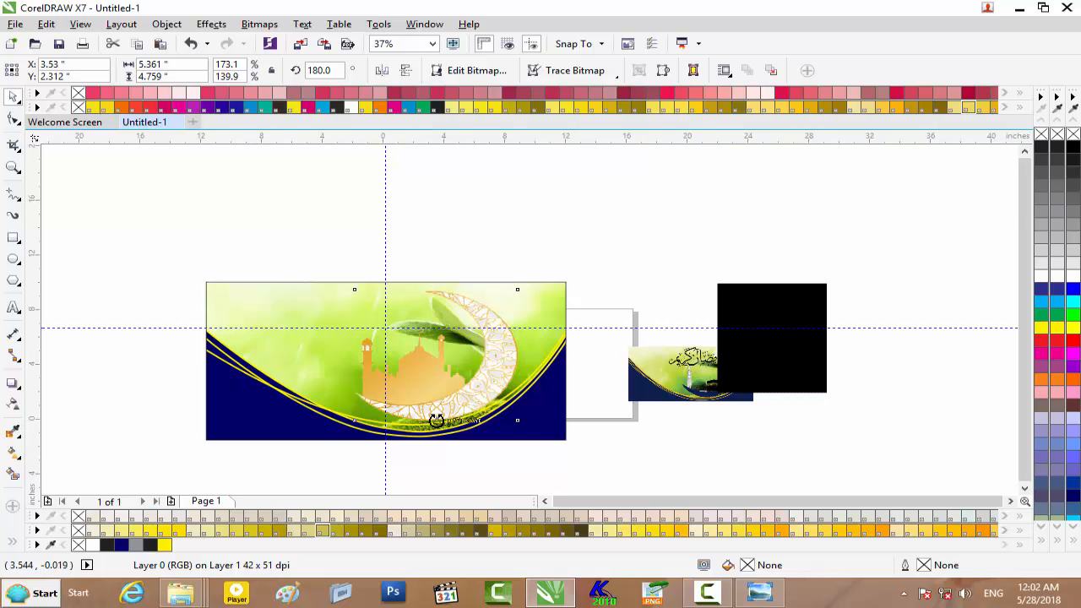
scroll(436, 422, "up", 2)
left_click(772, 198)
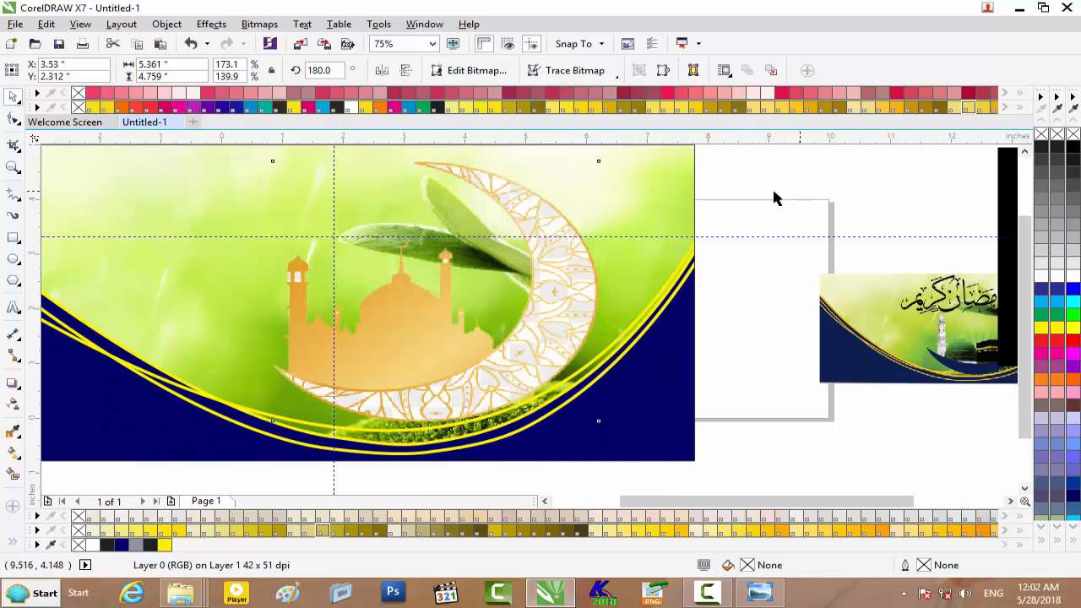
Reduce the crescent artwork to about 4.97 inches wide and stretch it upward to about 5.06 inches high, reaching the banner's upper edge
left_click(536, 224)
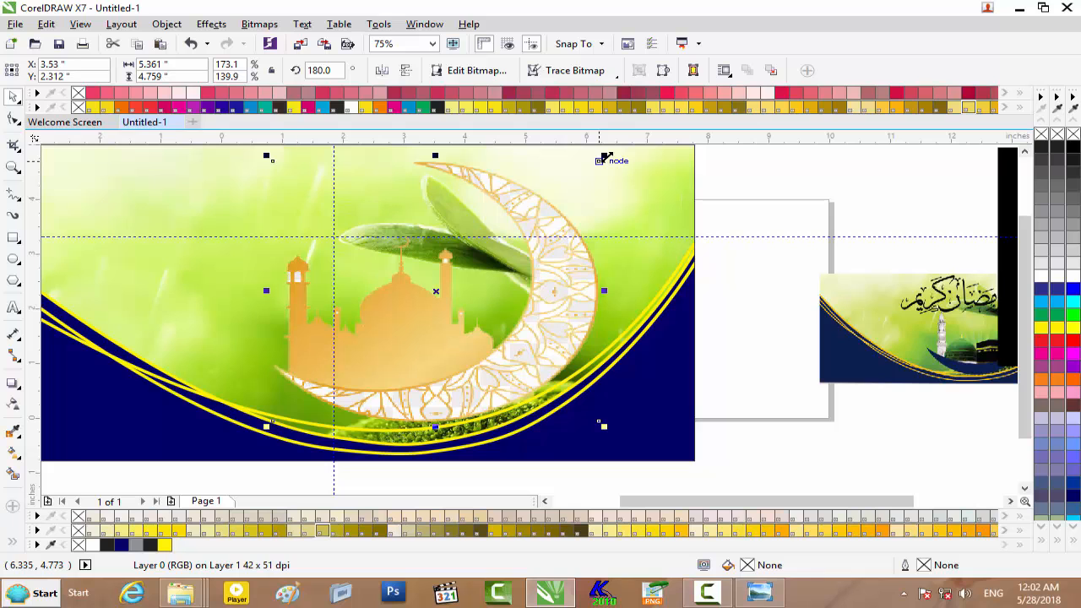
left_click_drag(605, 158, 581, 174)
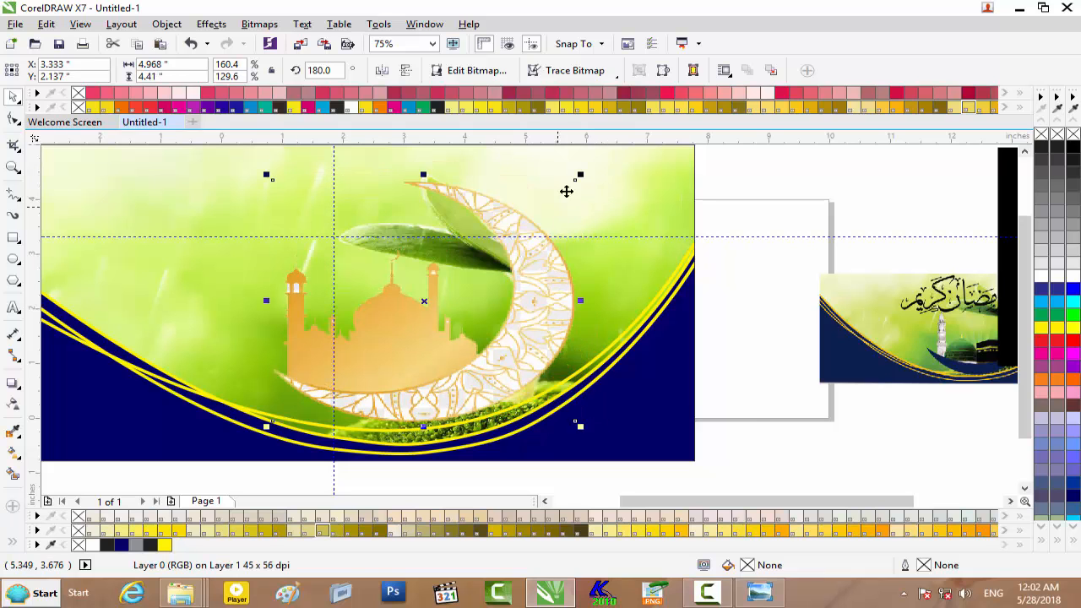
scroll(684, 215, "down", 2)
left_click_drag(550, 189, 551, 173)
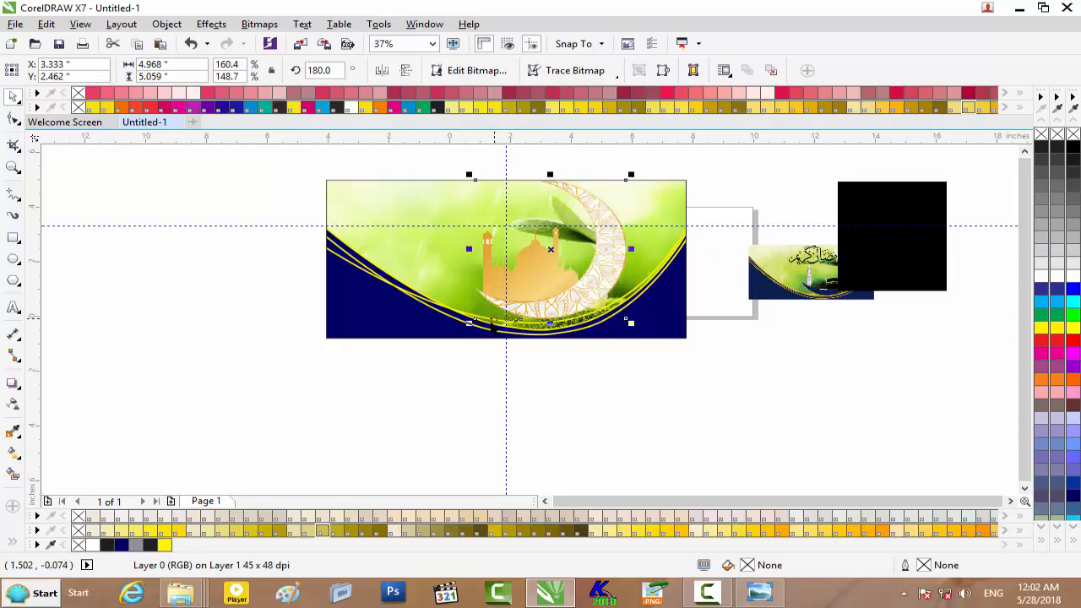
Try the pink crescent-shaped calligraphy 2.png from the Ramazan Karim folder beside the banner, and delete it
scroll(569, 304, "up", 1)
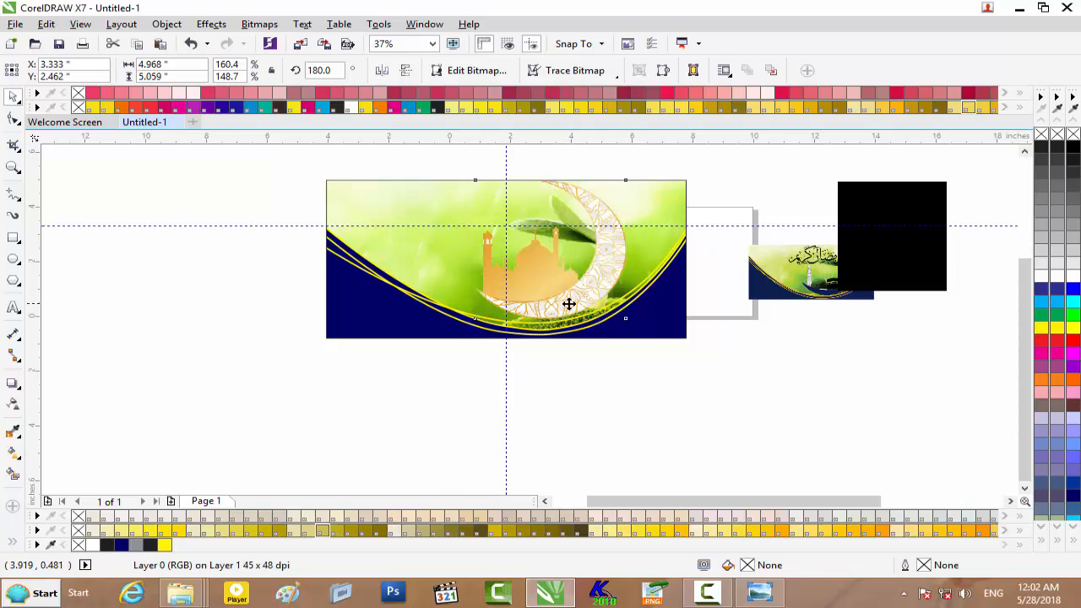
scroll(569, 304, "down", 1)
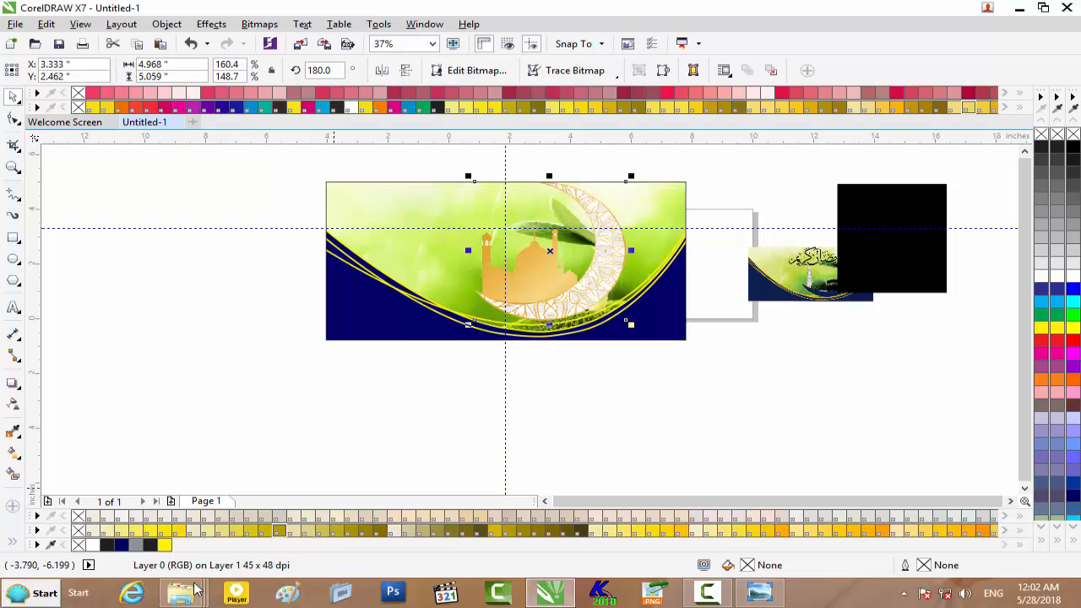
mouse_move(188, 591)
left_click(452, 519)
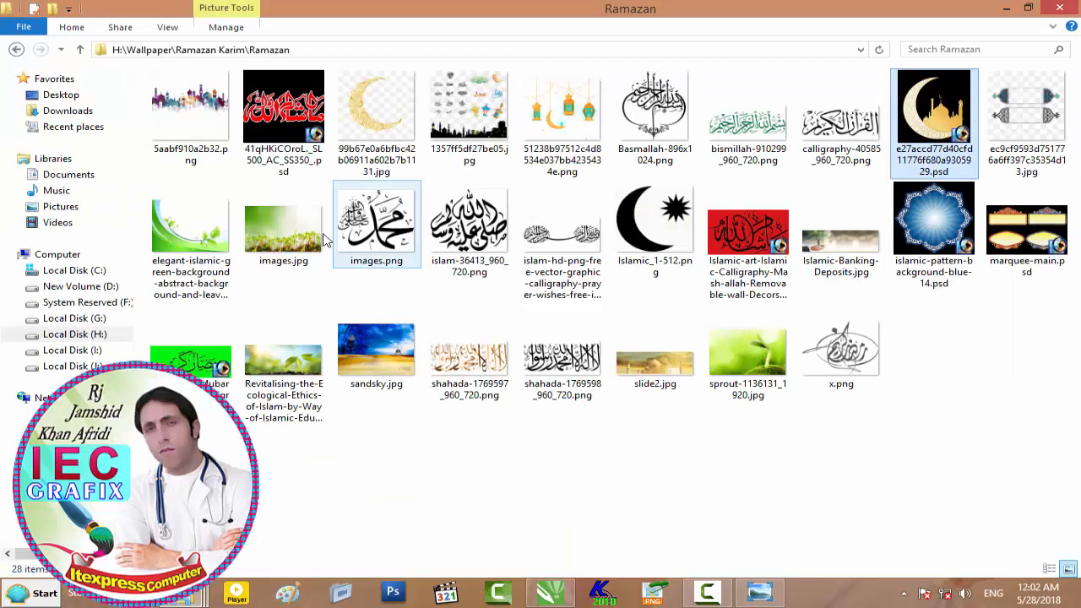
left_click(17, 50)
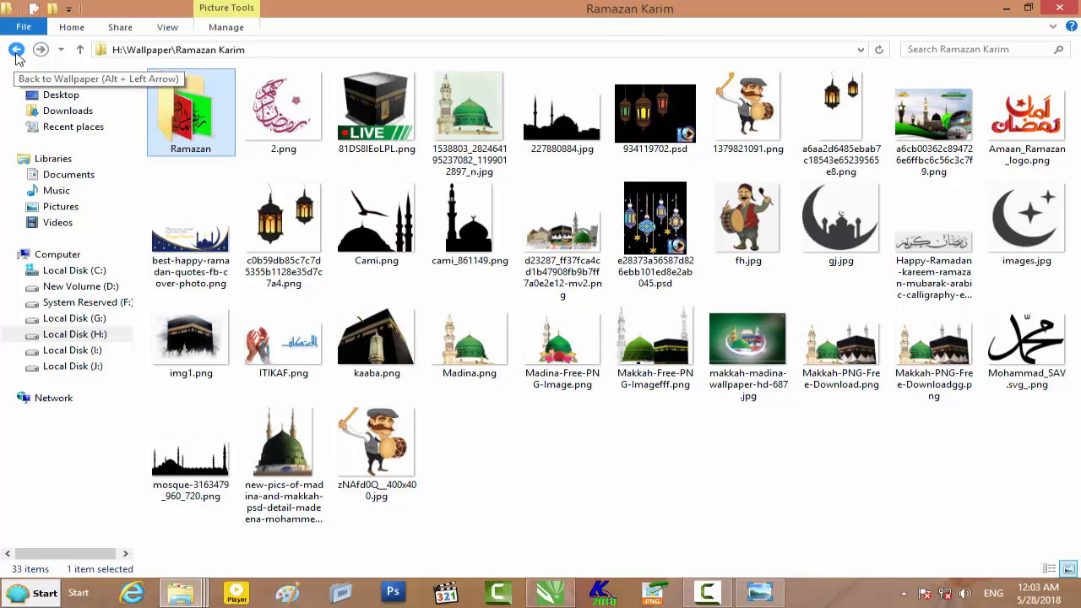
left_click_drag(283, 109, 530, 382)
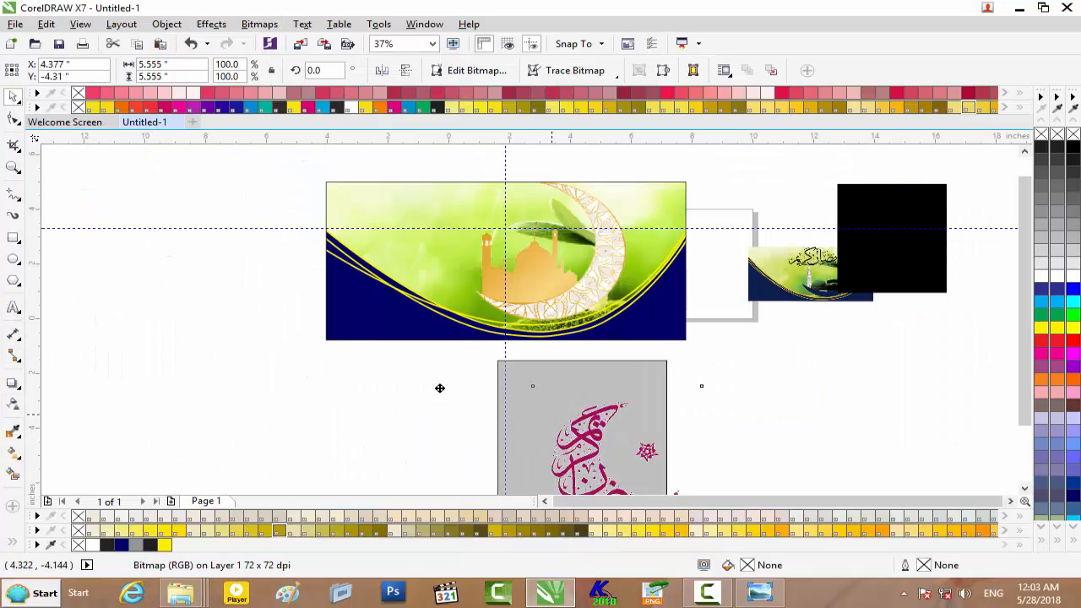
left_click_drag(622, 386, 295, 386)
right_click(295, 386)
left_click(605, 415)
left_click(332, 394)
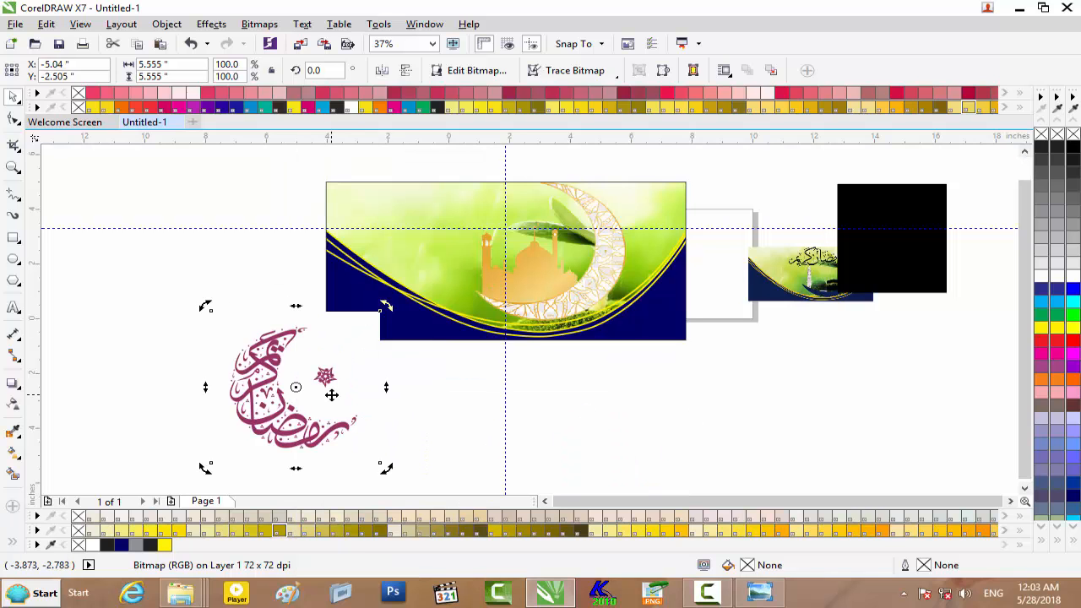
key("Delete")
Stretch the crescent-and-mosque artwork downward to about 5.32 inches high, keeping it in front of the banner
left_click(613, 258)
scroll(613, 256, "up", 2)
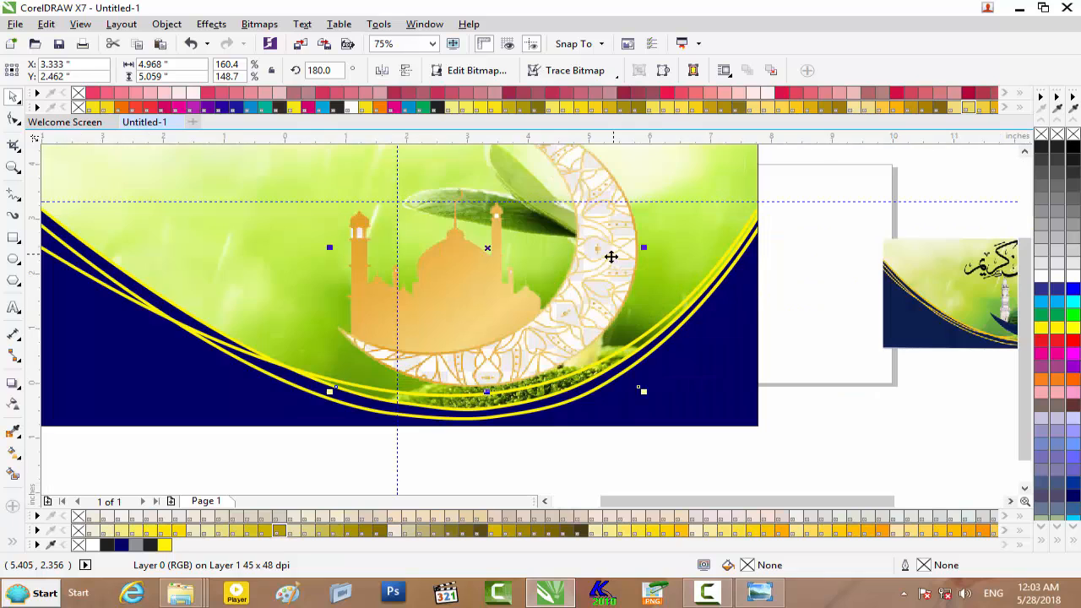
left_click_drag(487, 390, 488, 405)
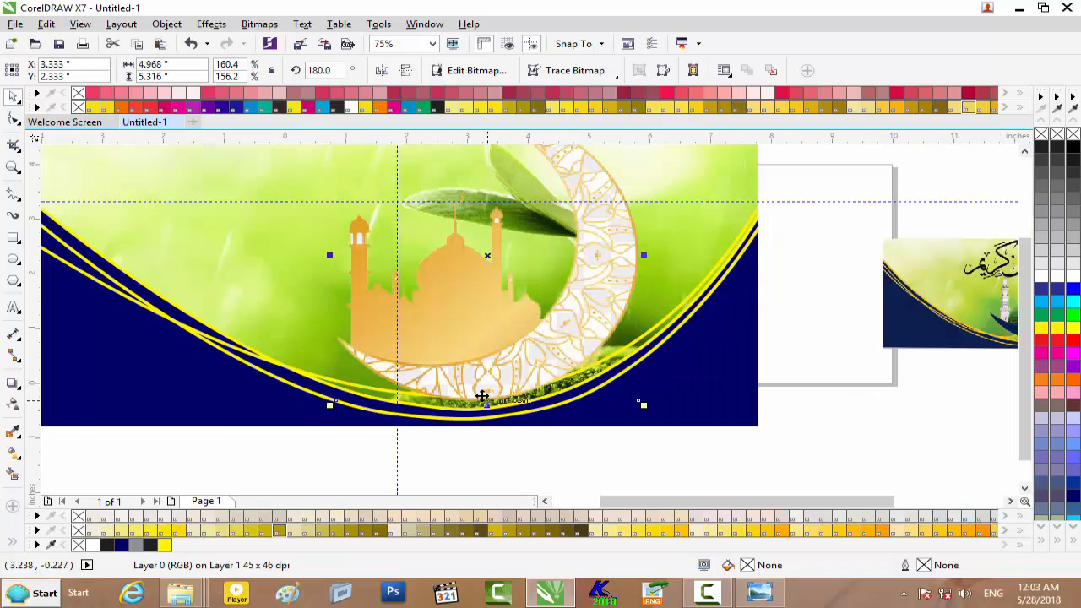
key("shift+Page_Down")
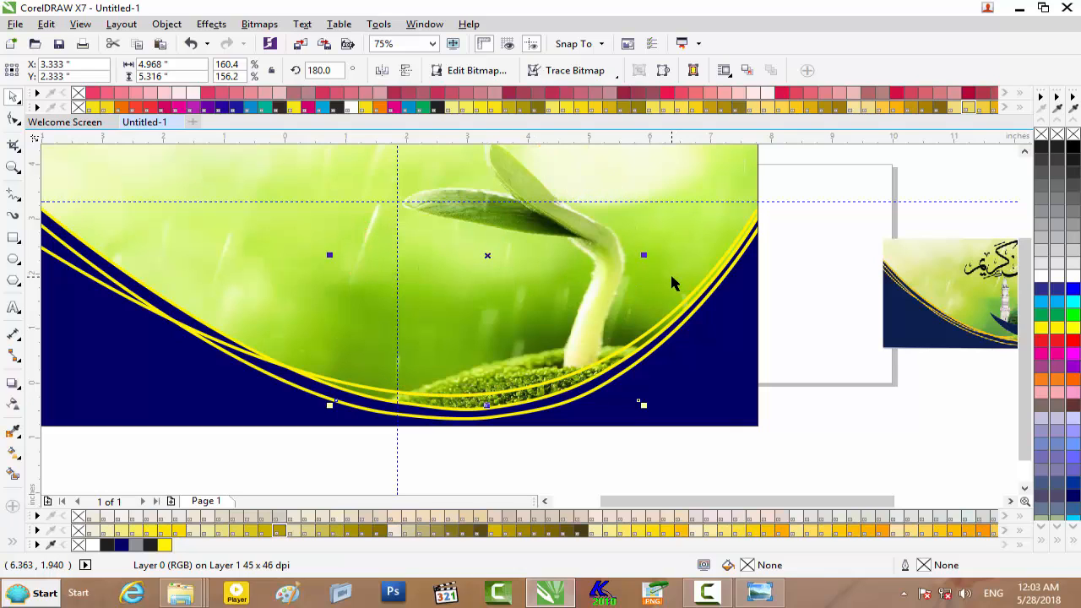
key("shift+Page_Up")
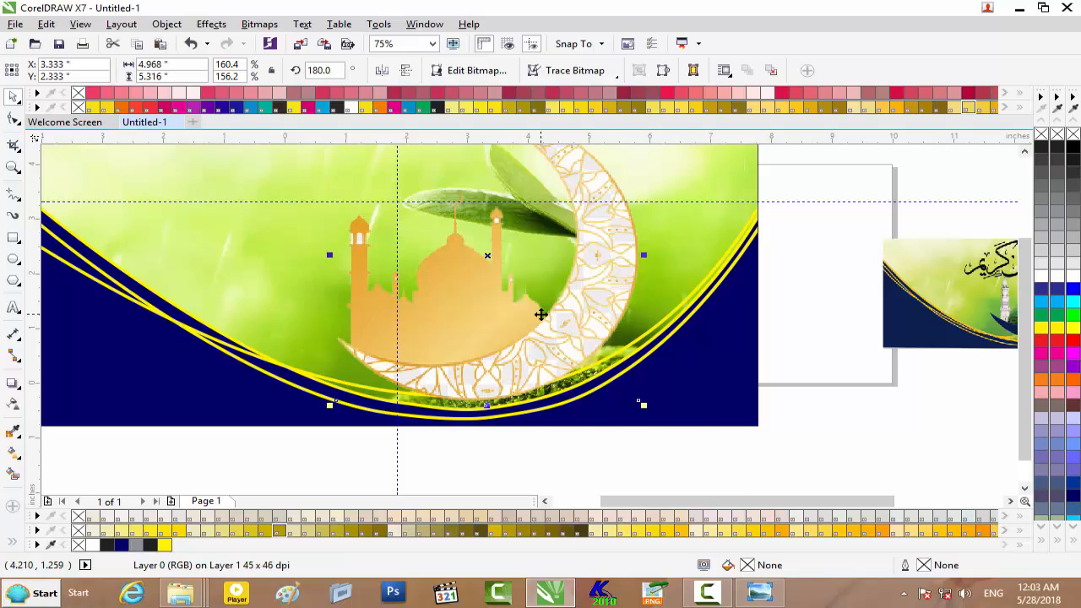
PowerClip the crescent-and-mosque artwork inside the banner frame and open the frame's contents for editing
right_click(541, 316)
left_click(610, 157)
left_click(243, 241)
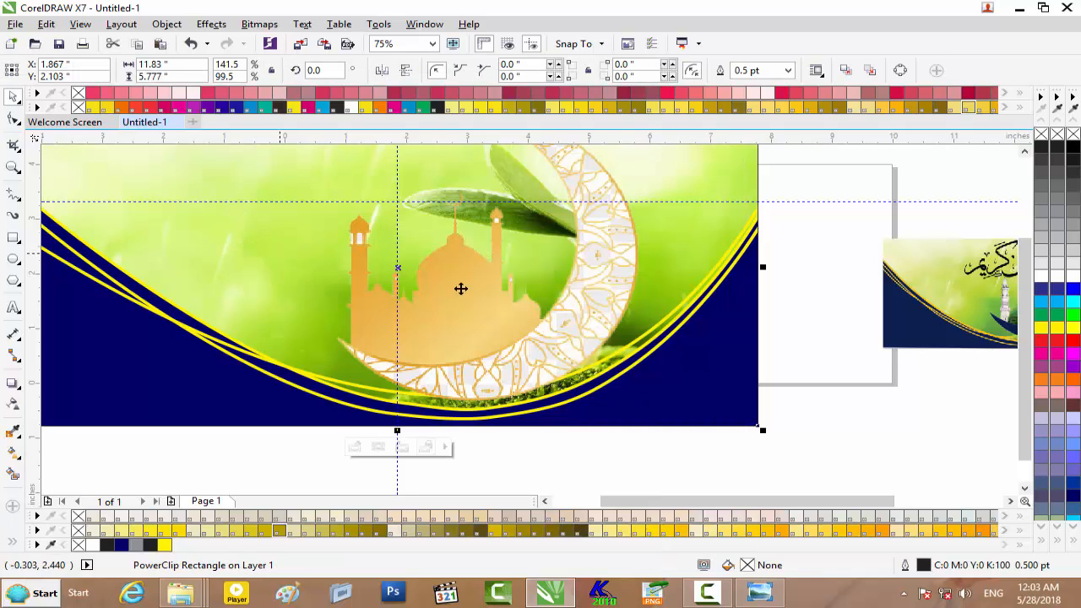
left_click(354, 448)
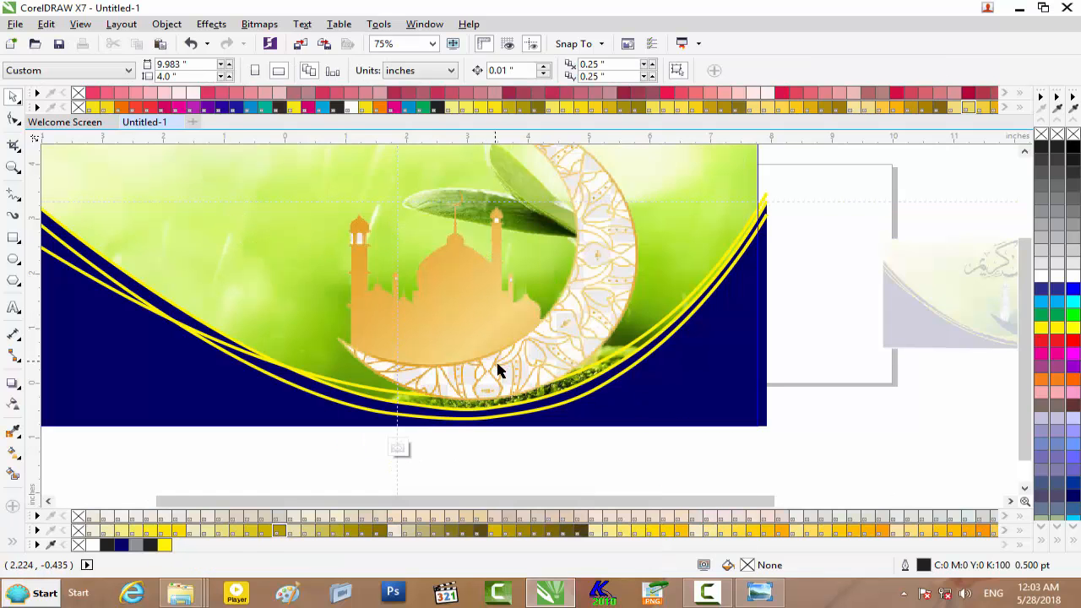
Reorder the PowerClip contents so the crescent artwork lies behind the yellow curves and in front of the sprout picture
key("Delete")
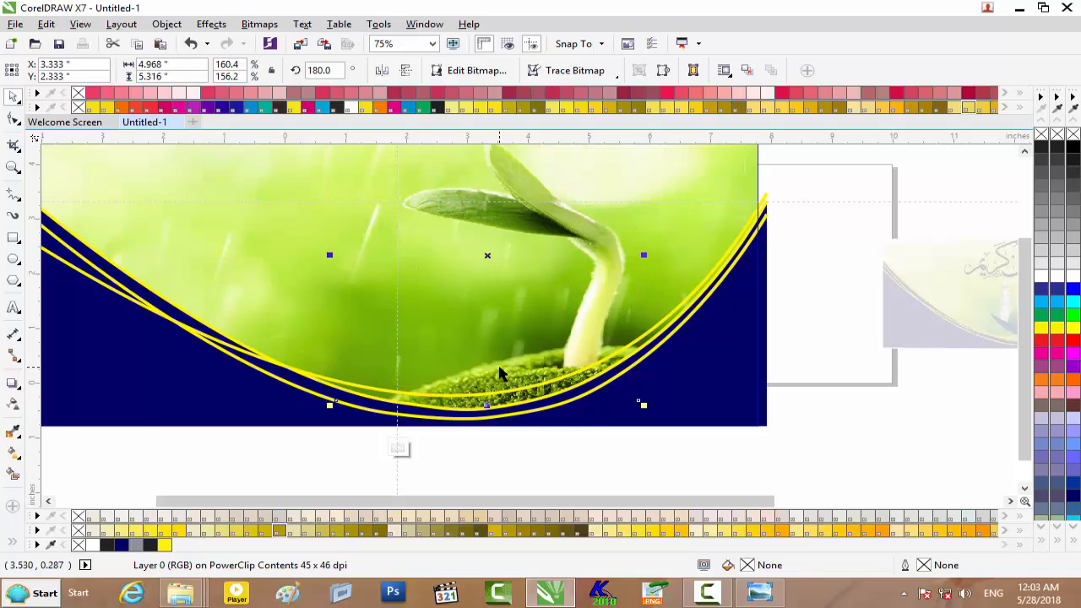
left_click(549, 342)
key("Delete")
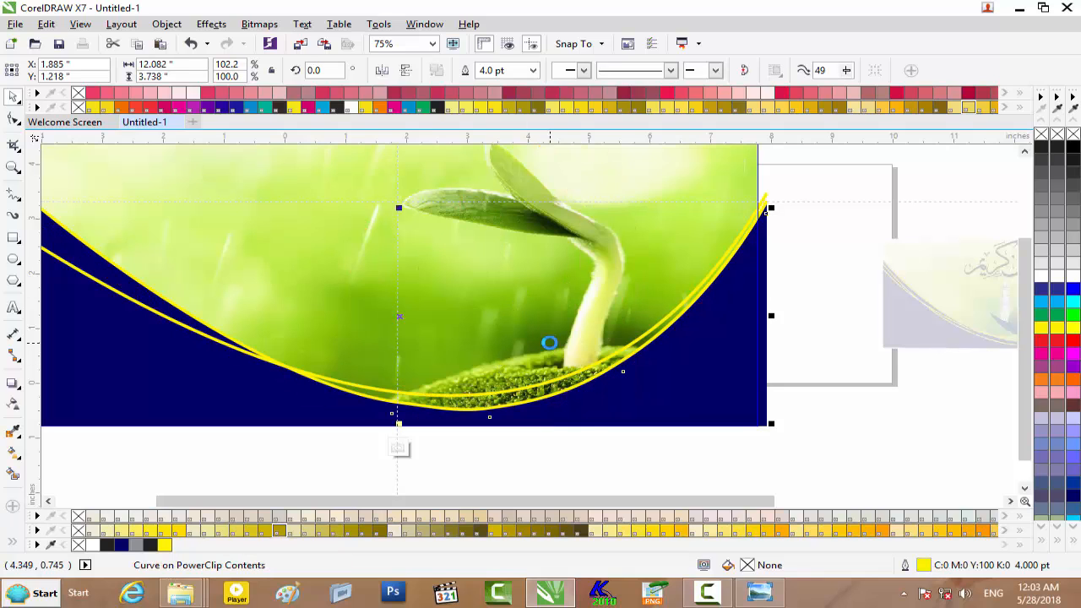
key("ctrl+z")
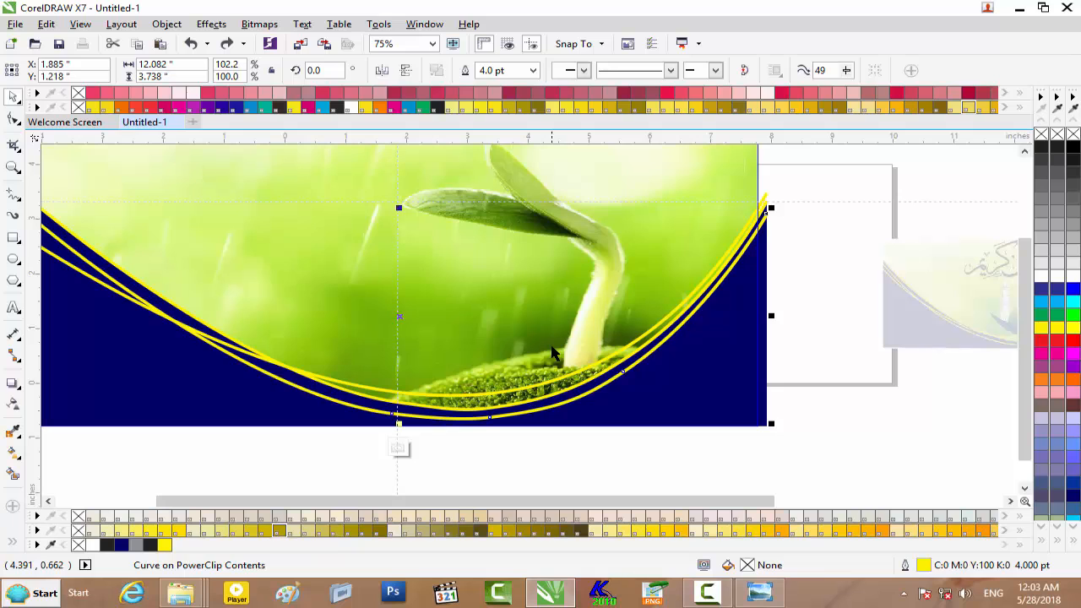
left_click(687, 182)
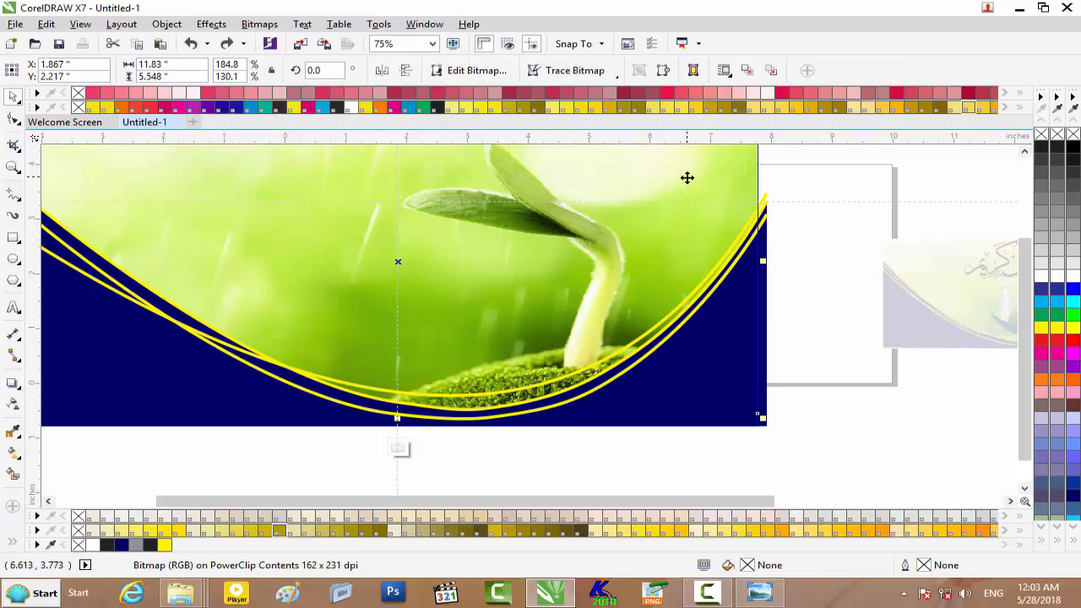
key("ctrl+v")
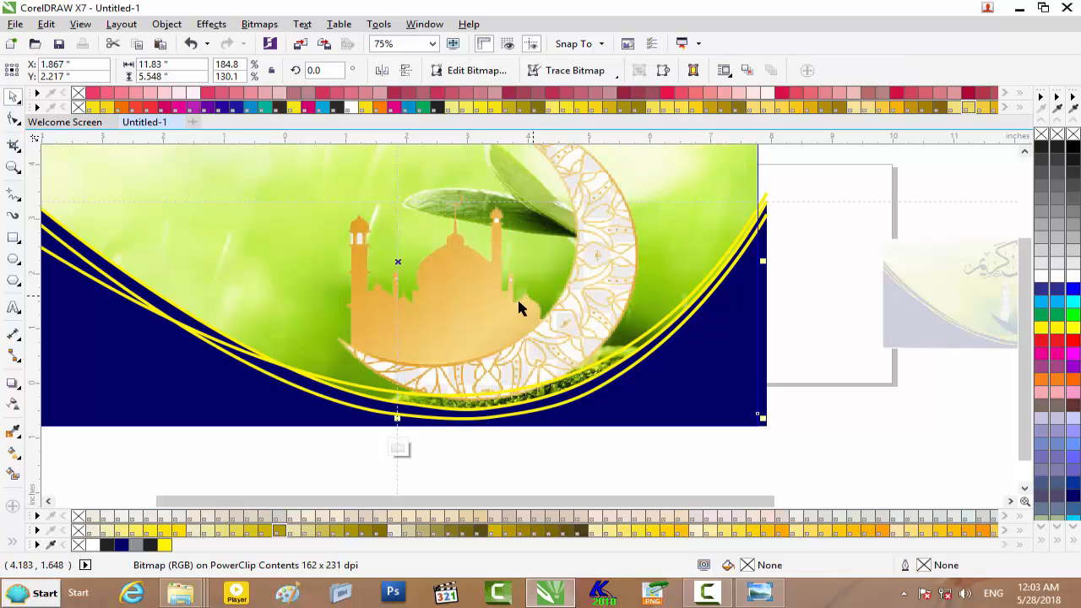
left_click(577, 311)
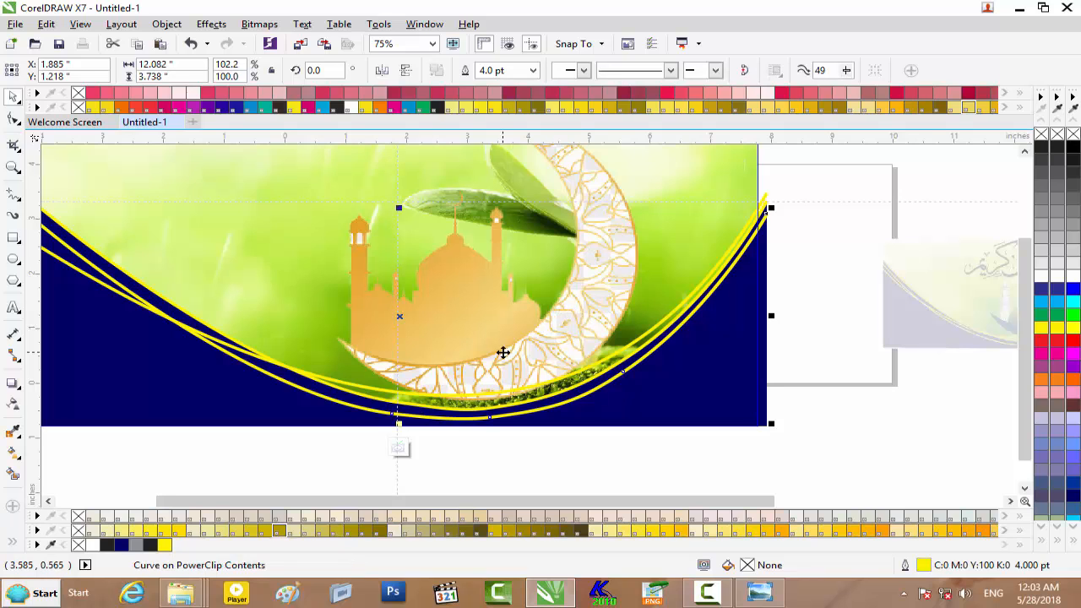
scroll(502, 352, "down", 1)
scroll(516, 357, "up", 1)
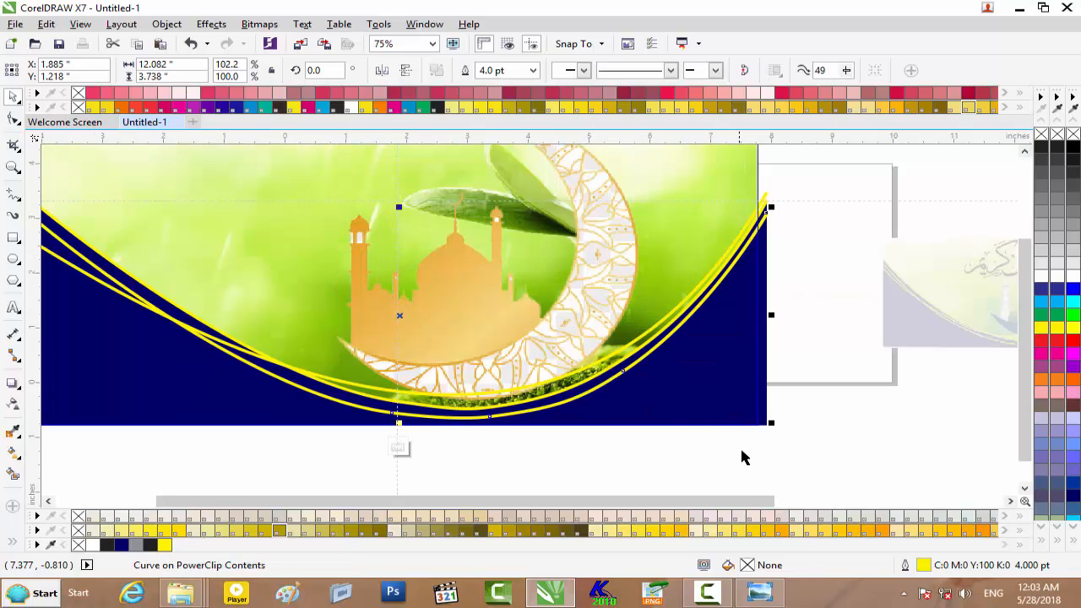
Stretch the crescent artwork down to about 5.45 inches high and widen it on both sides to about 6.08 inches
left_click(741, 456)
left_click(596, 190)
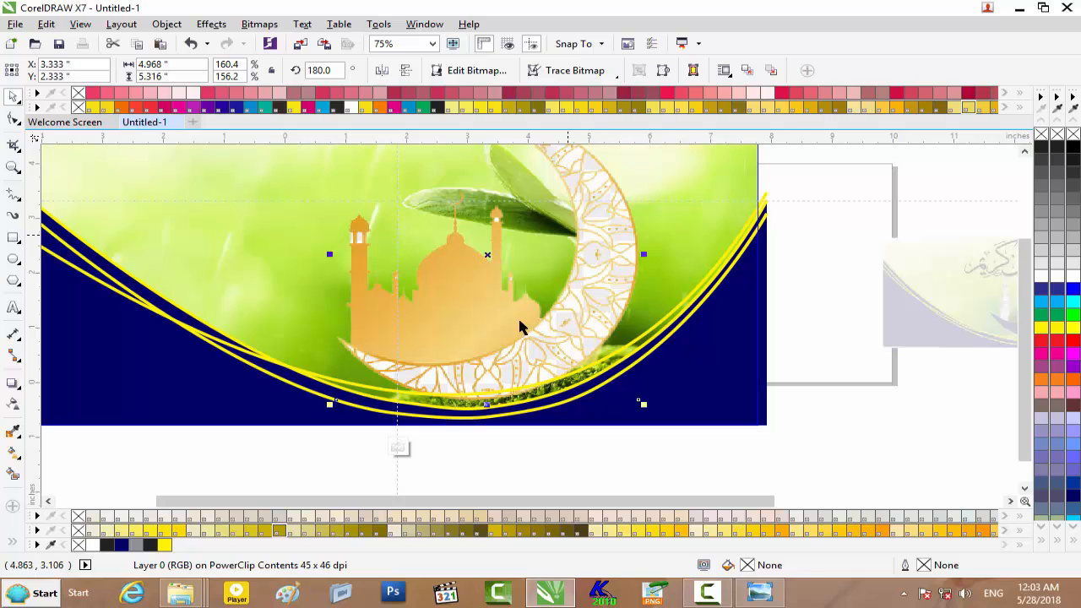
left_click_drag(488, 404, 486, 412)
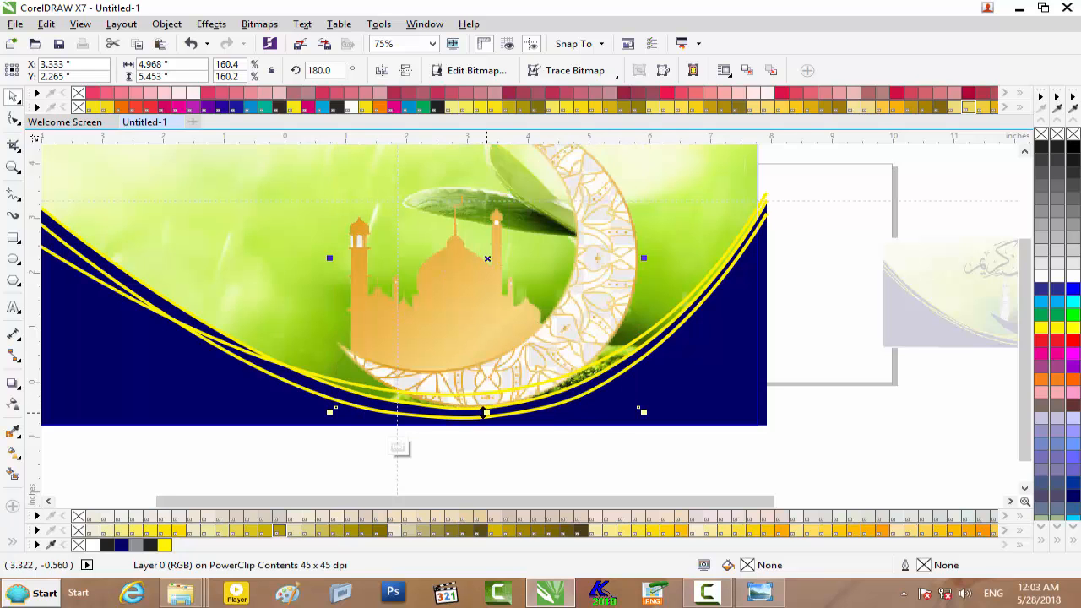
left_click_drag(319, 260, 287, 258)
left_click_drag(644, 256, 668, 258)
scroll(630, 277, "down", 2)
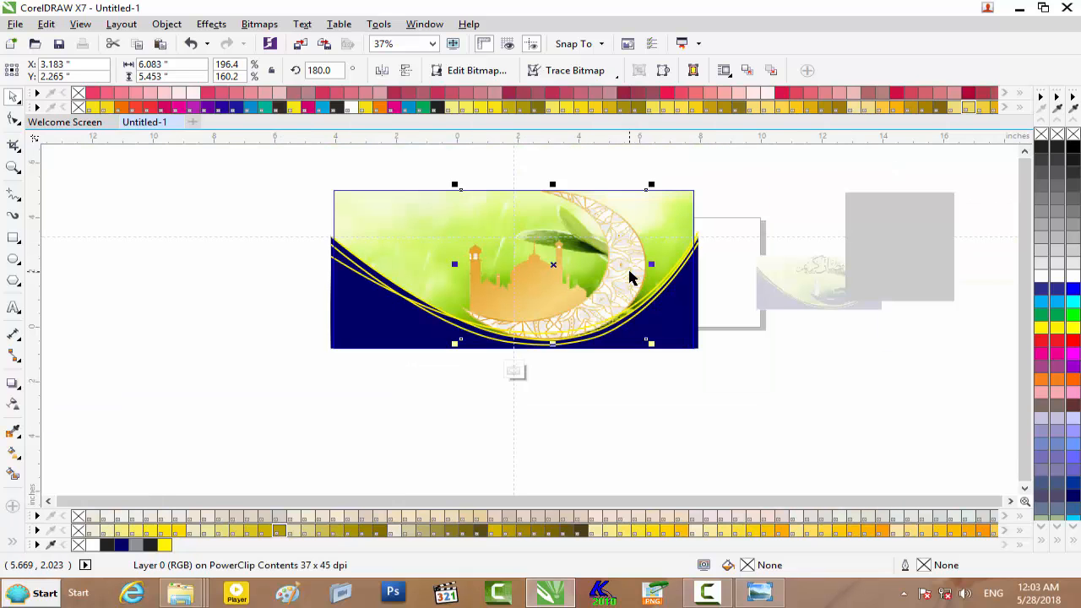
Finish editing the PowerClip and delete the leftover black background square beside the banner
left_click(733, 206)
scroll(595, 276, "up", 2)
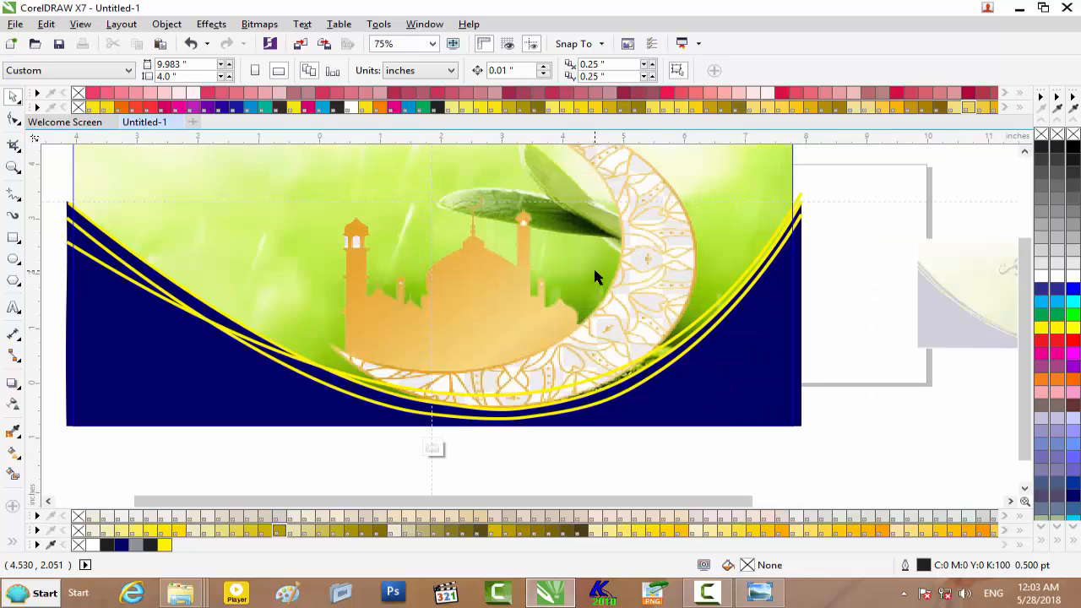
scroll(592, 267, "down", 2)
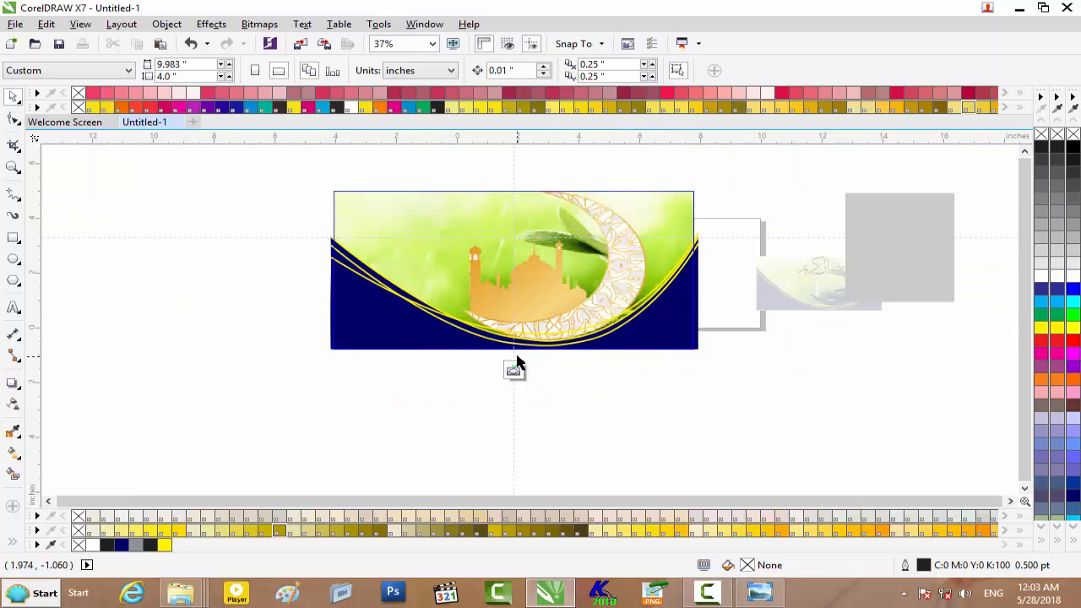
scroll(515, 358, "up", 2)
scroll(515, 359, "down", 2)
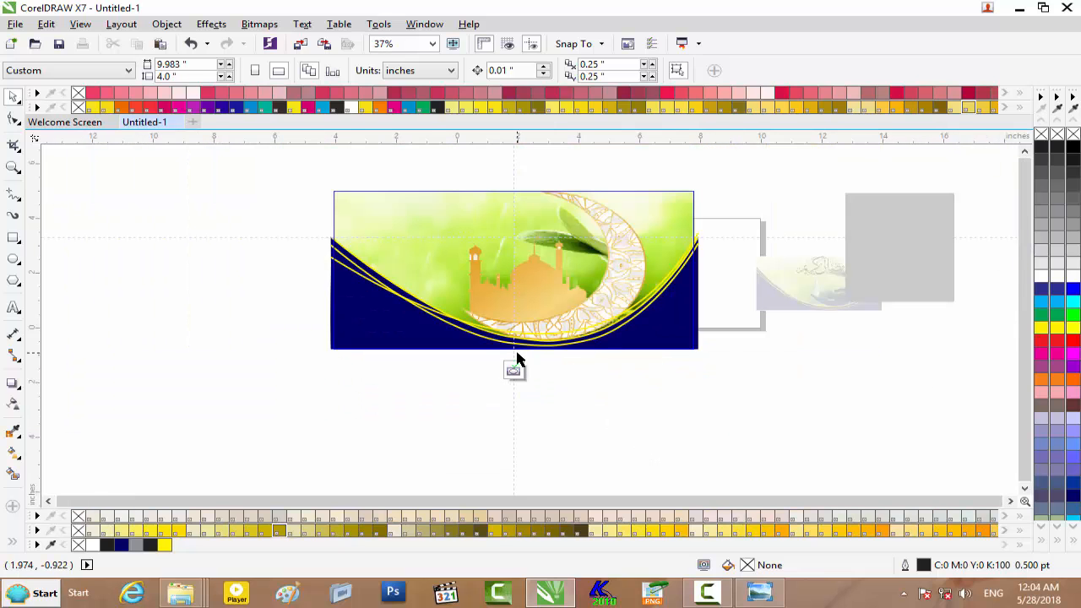
left_click(619, 276)
left_click(635, 402)
left_click(900, 263)
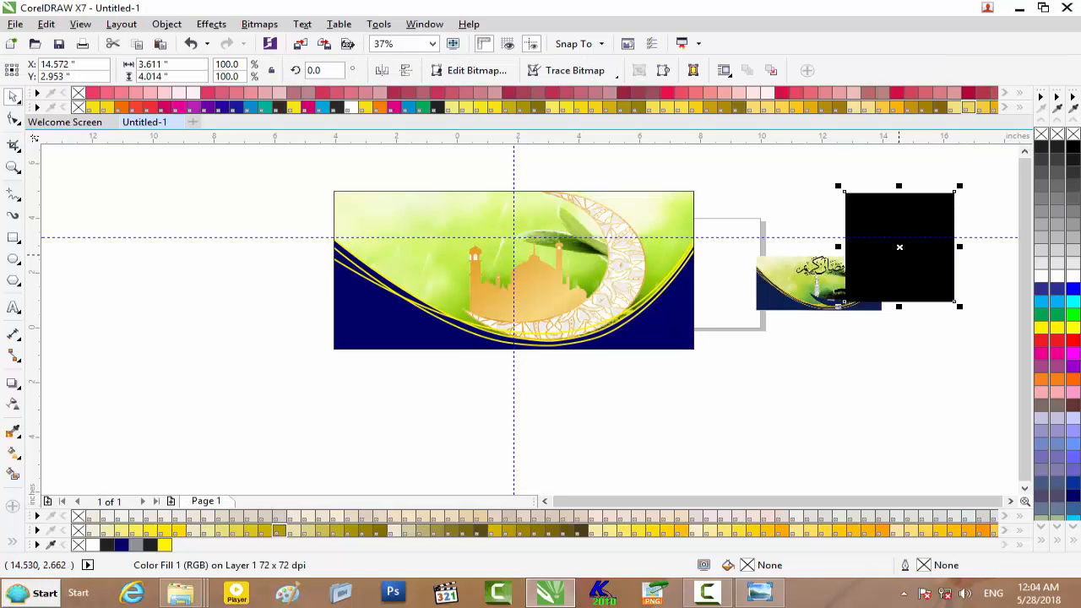
key("Delete")
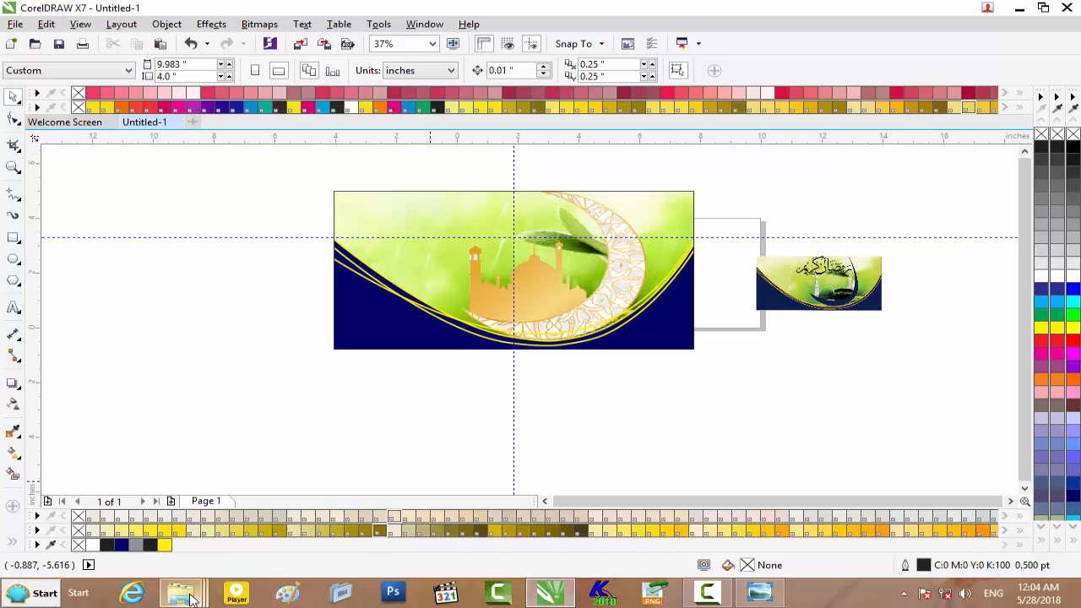
Bring the hanging-lanterns PSD from the Ramazan Karim folder in below the banner and ungroup its objects
mouse_move(180, 593)
left_click(439, 511)
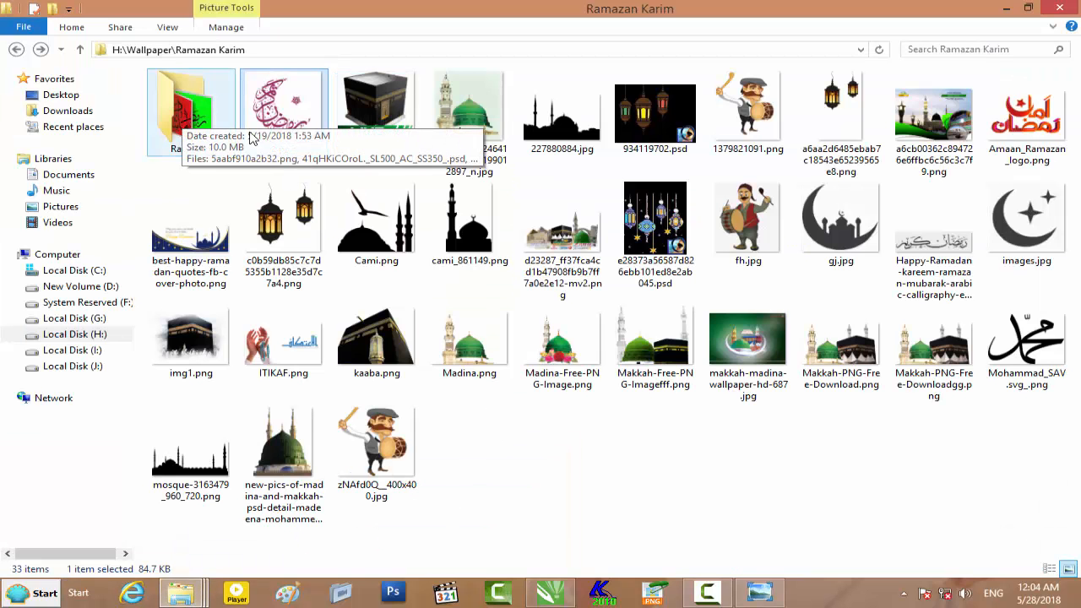
left_click_drag(654, 252, 704, 480)
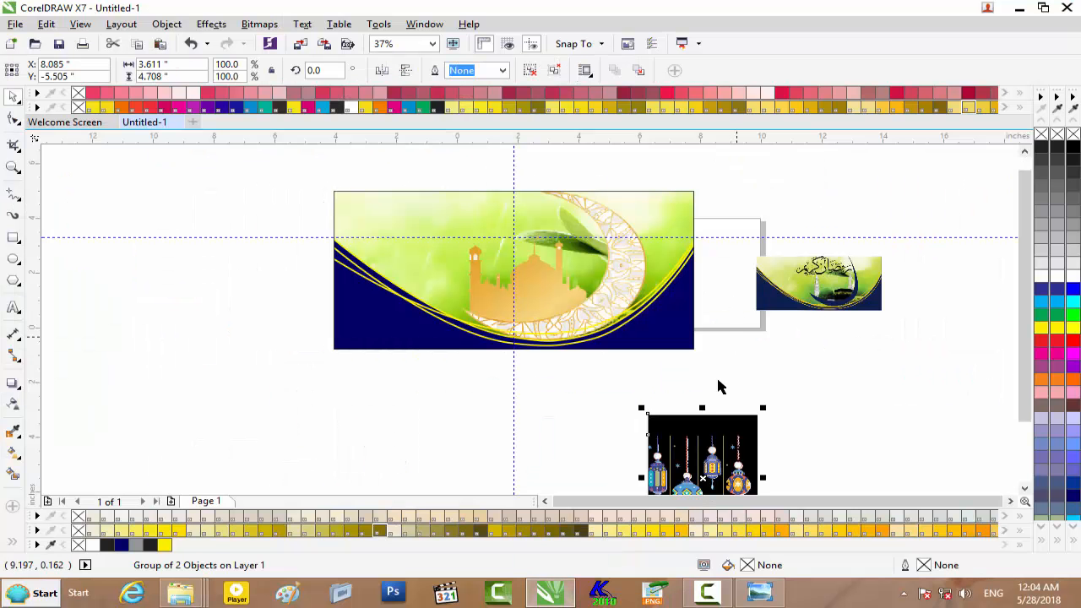
right_click(702, 478)
left_click(726, 147)
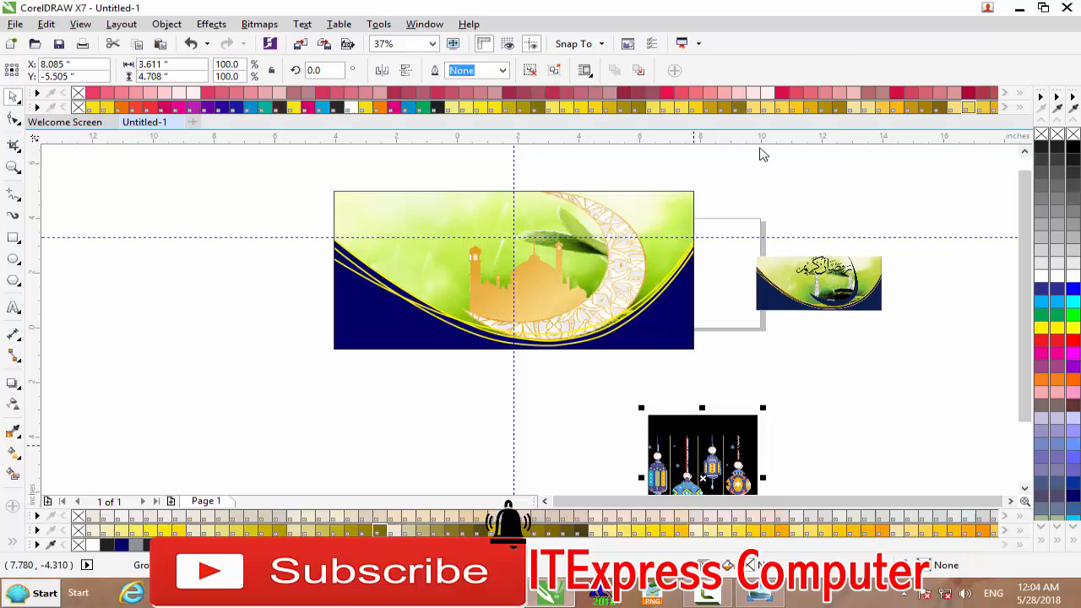
left_click(871, 386)
Separate the lanterns from their black background and move them onto the left part of the banner
left_click_drag(698, 441, 766, 325)
left_click_drag(762, 372, 406, 244)
scroll(407, 244, "up", 2)
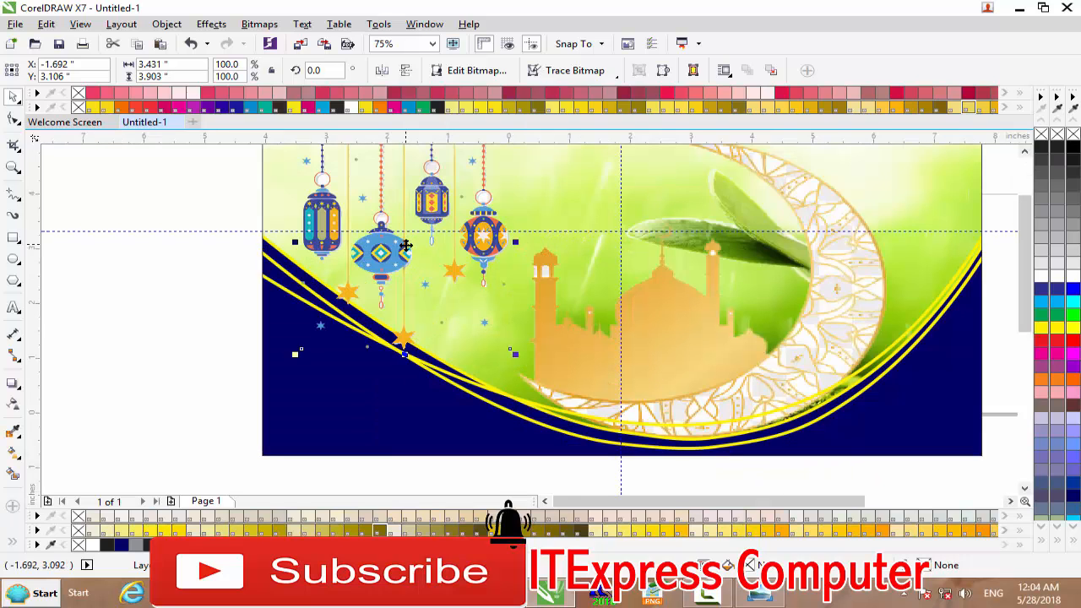
PowerClip the lanterns inside the banner frame and open the frame's contents for editing
right_click(430, 200)
left_click(500, 157)
left_click(544, 177)
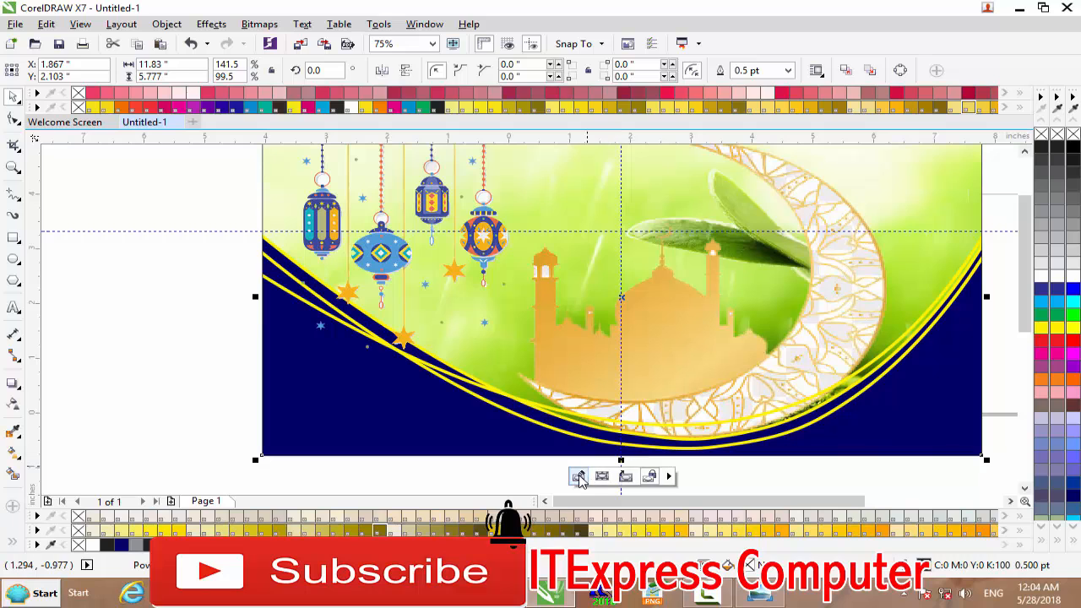
left_click(579, 478)
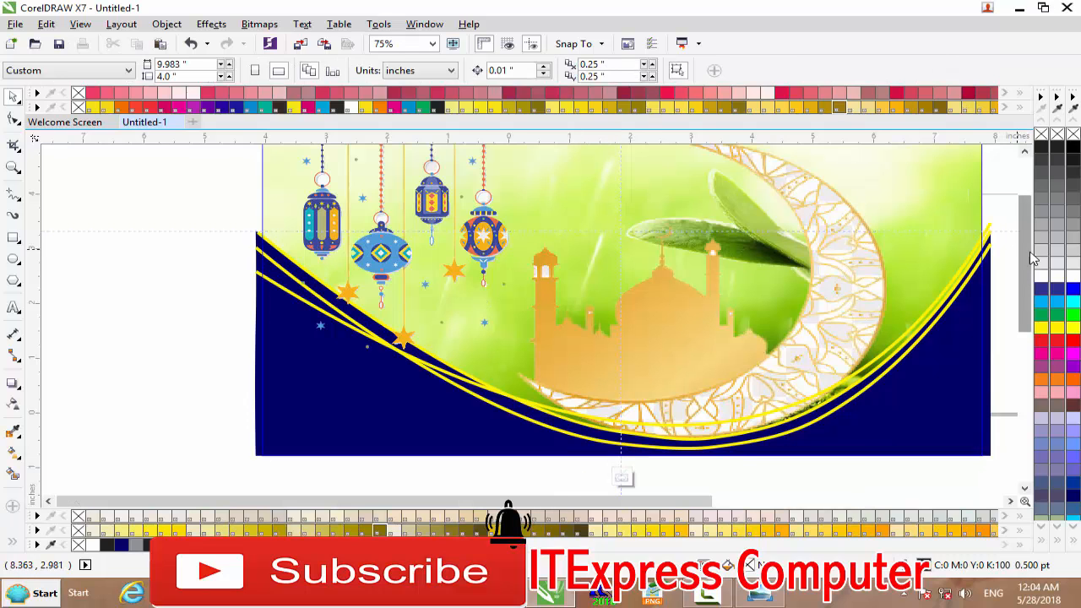
Move the lanterns to the middle of the banner, hanging from its upper edge over the mosque
left_click_drag(1032, 257, 1028, 201)
left_click(483, 312)
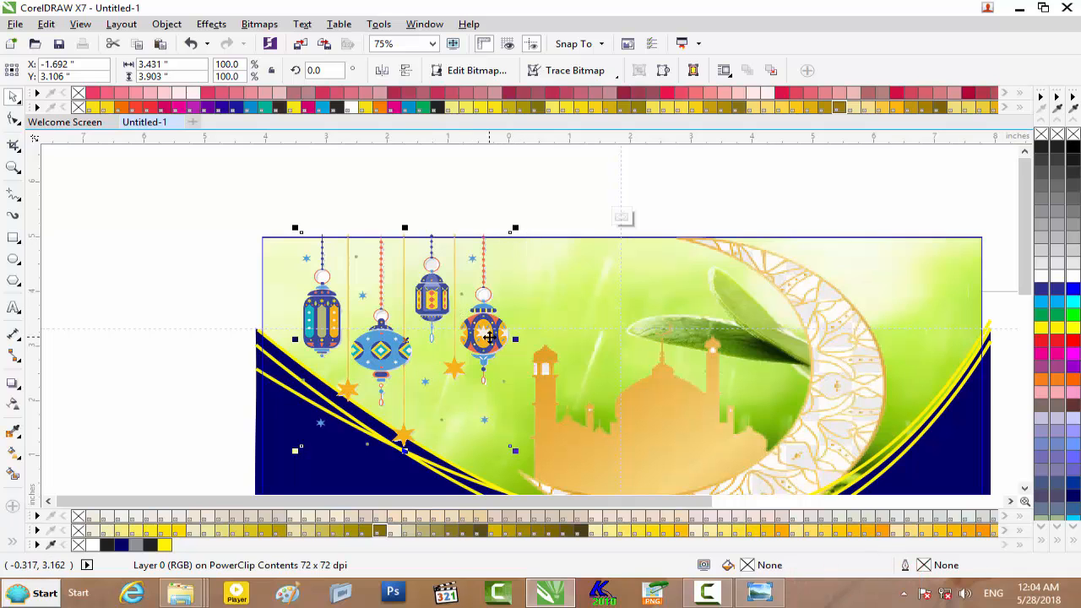
left_click_drag(455, 294, 633, 294)
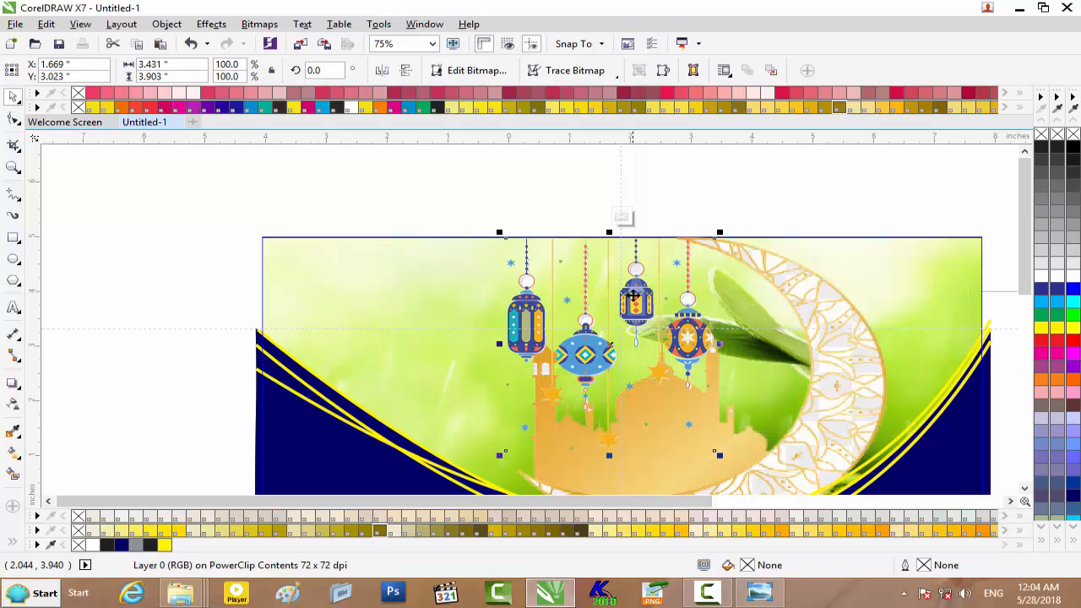
Widen the lanterns to about 3.95 inches and move them to the left end of the banner
scroll(623, 303, "down", 1)
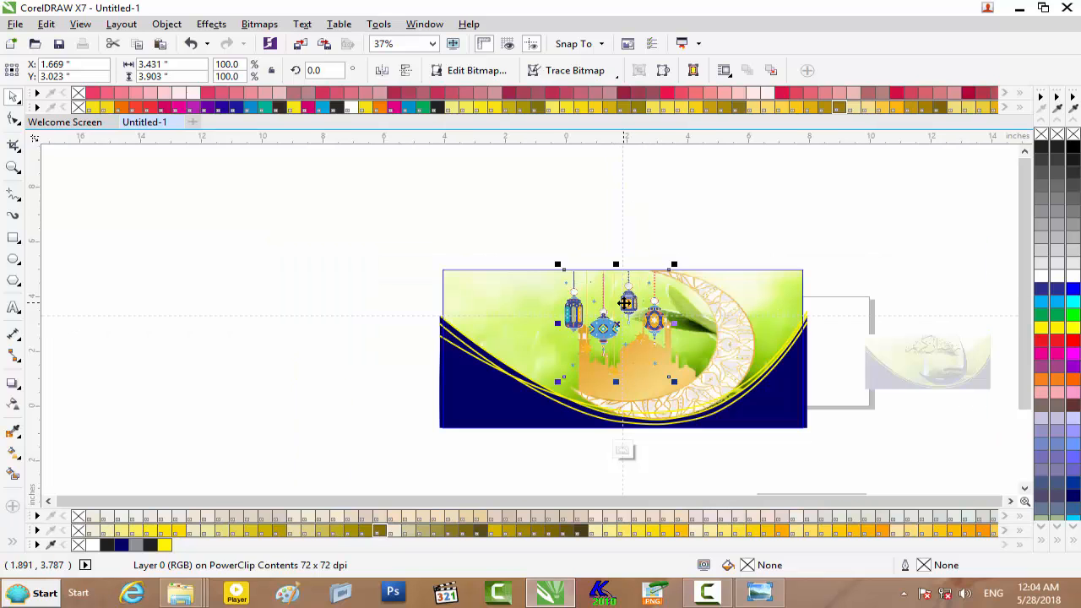
scroll(625, 302, "up", 1)
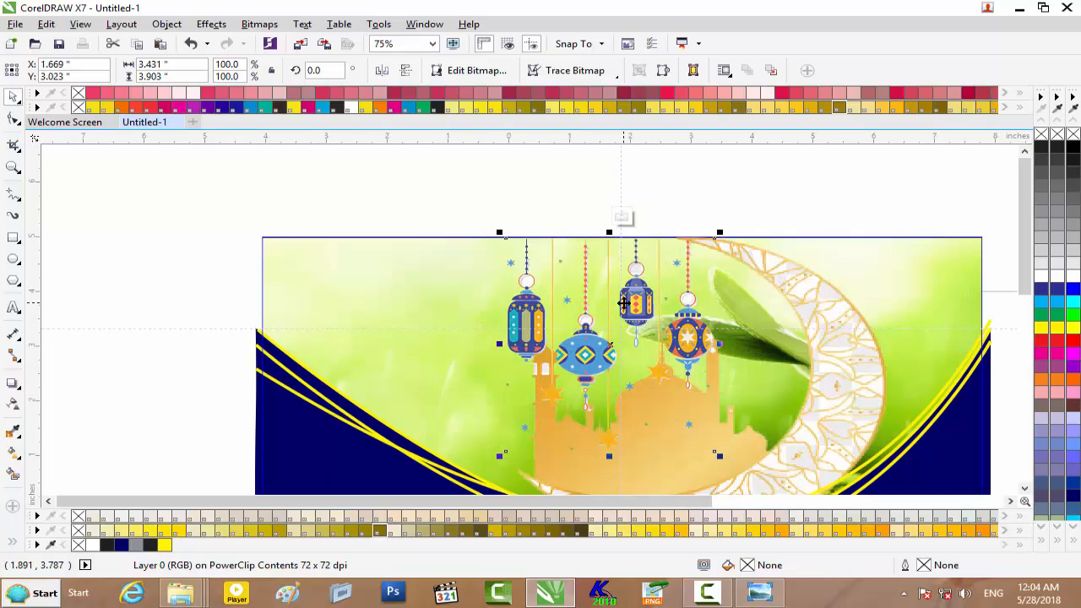
left_click_drag(499, 345, 467, 345)
left_click_drag(631, 311, 531, 299)
scroll(645, 301, "down", 2)
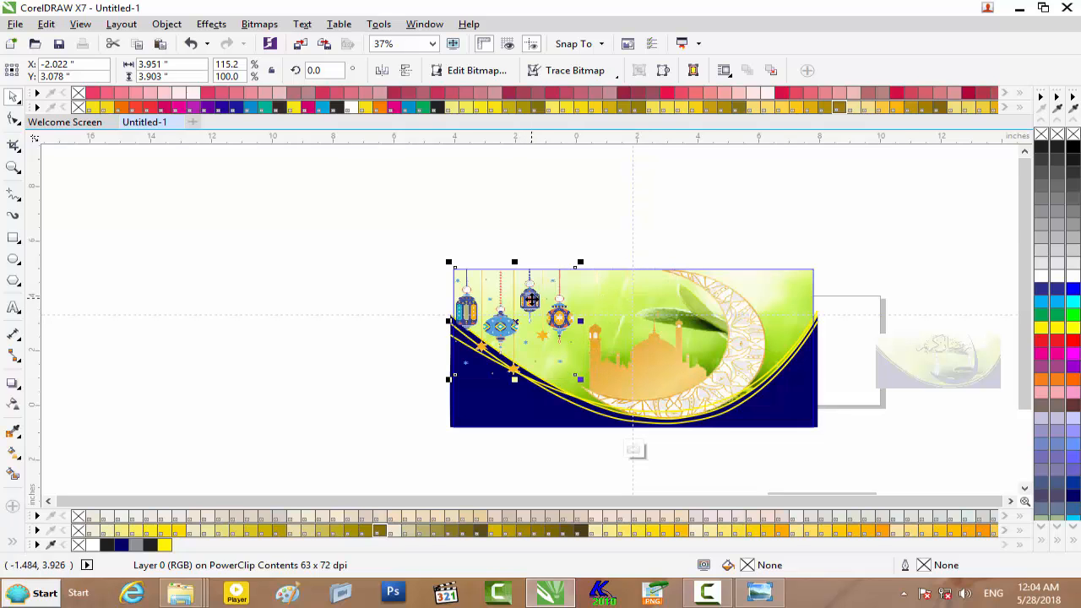
Shrink the lanterns to about 3.28 × 3.24 inches in the banner's upper-left corner and finish editing the PowerClip
scroll(491, 309, "up", 2)
left_click_drag(411, 442, 450, 407)
left_click_drag(530, 320, 499, 319)
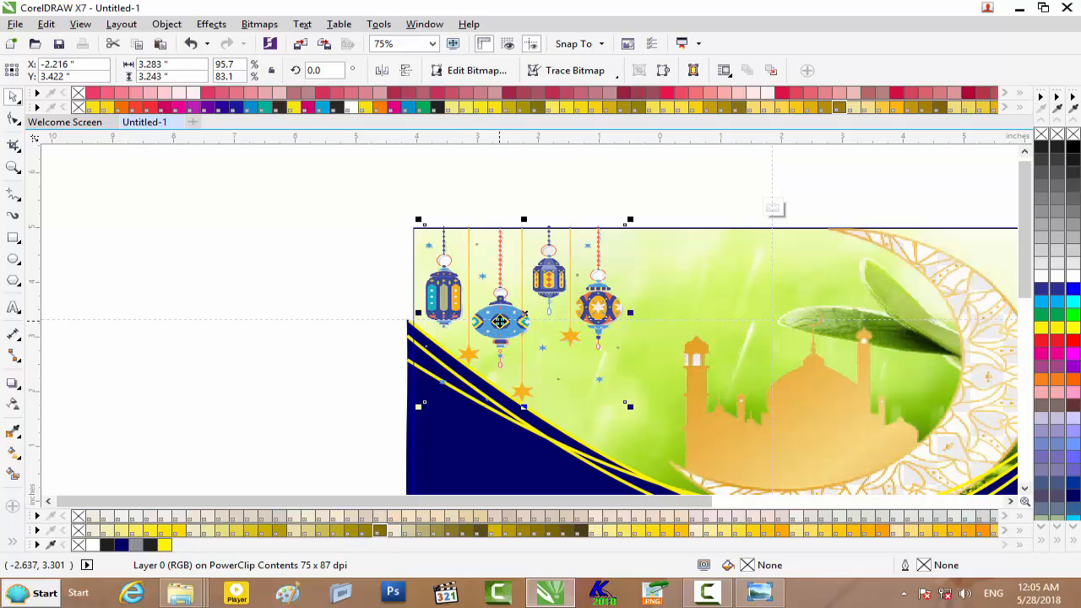
scroll(499, 320, "down", 1)
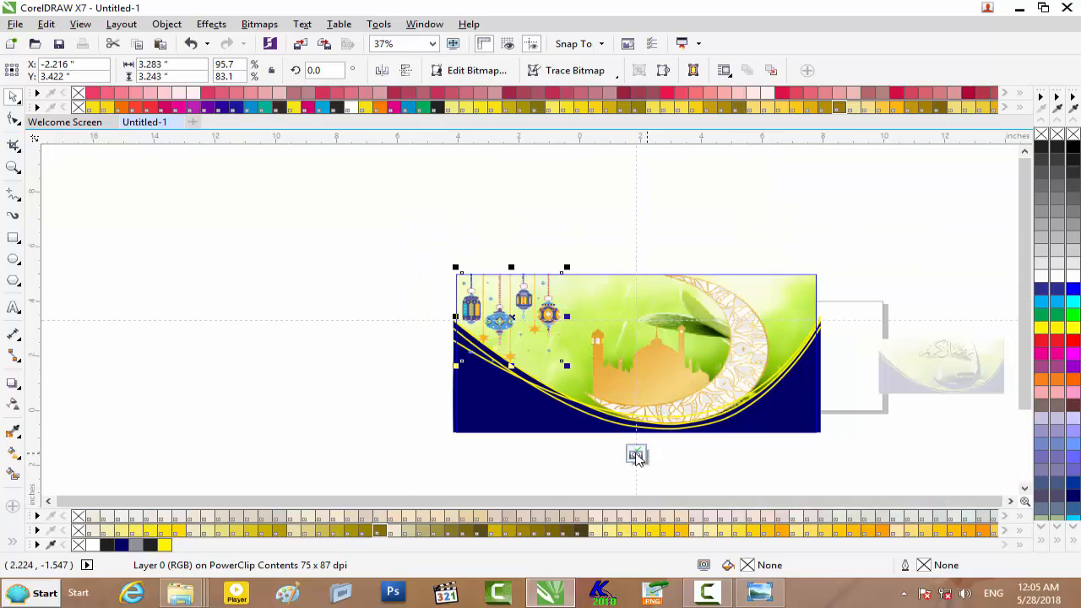
left_click(636, 456)
key("Escape")
mouse_move(179, 596)
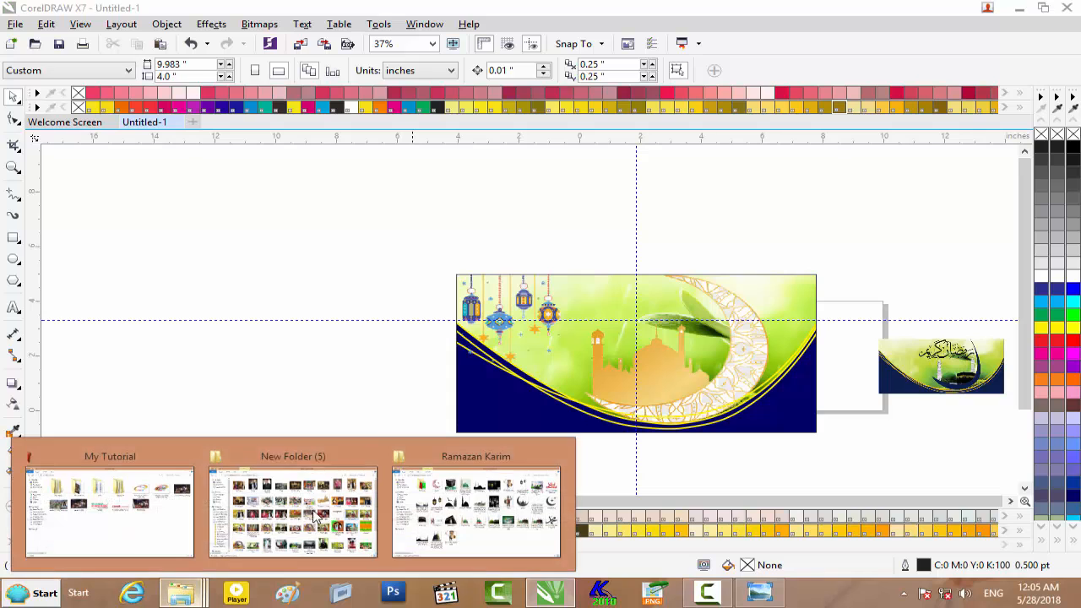
left_click(481, 515)
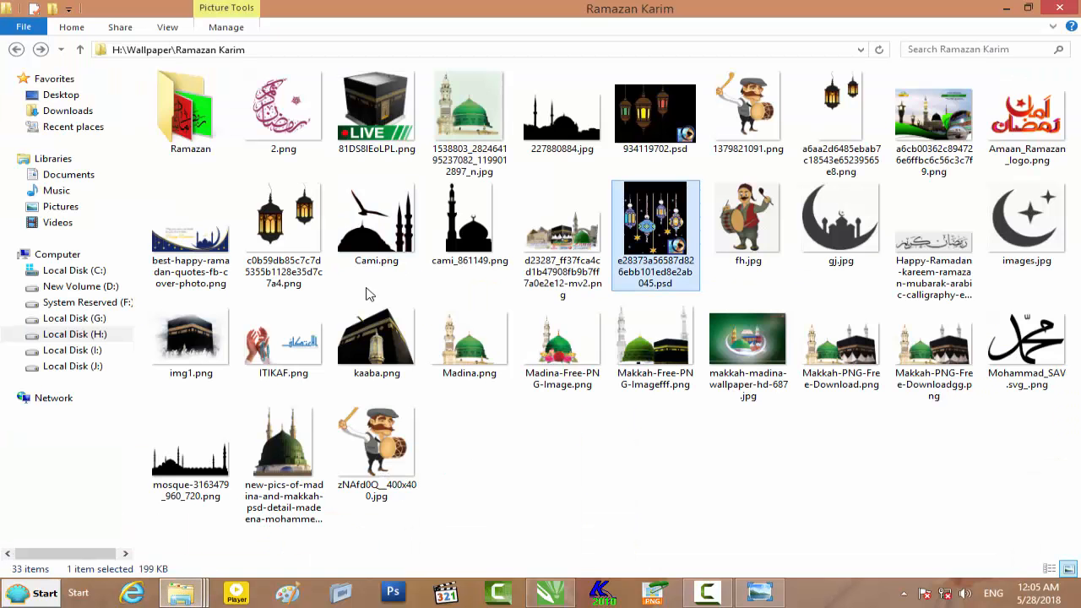
double_click(185, 118)
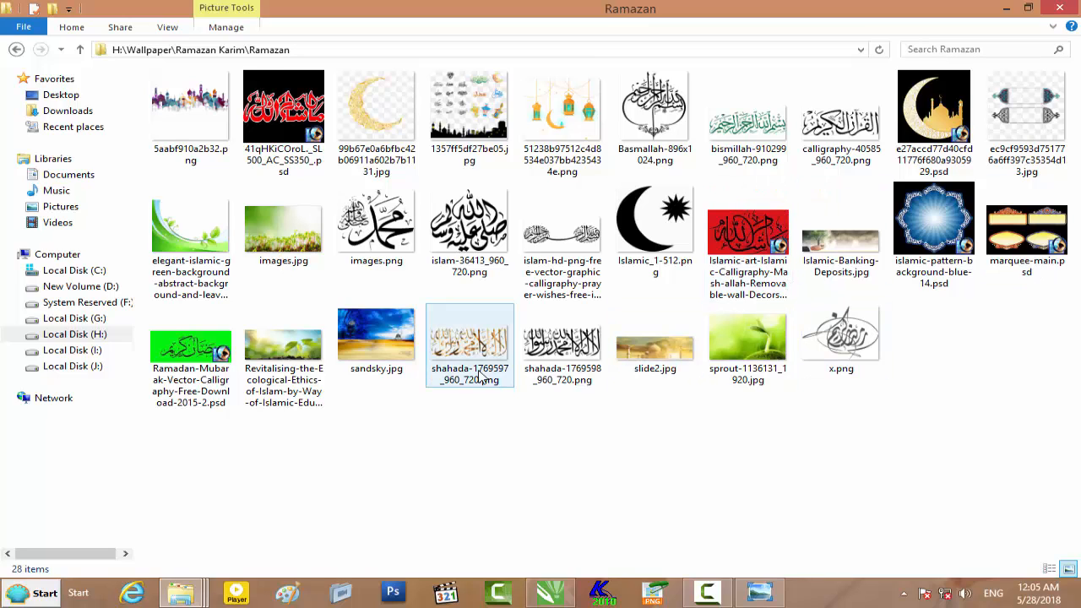
left_click_drag(847, 362, 556, 337)
right_click(319, 355)
left_click(319, 355)
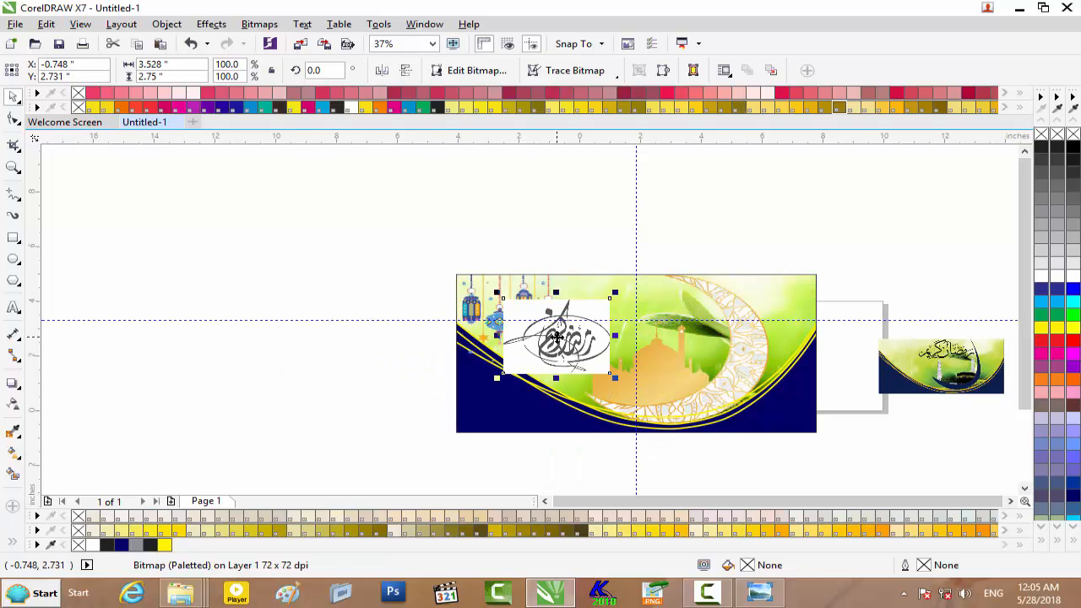
key("Delete")
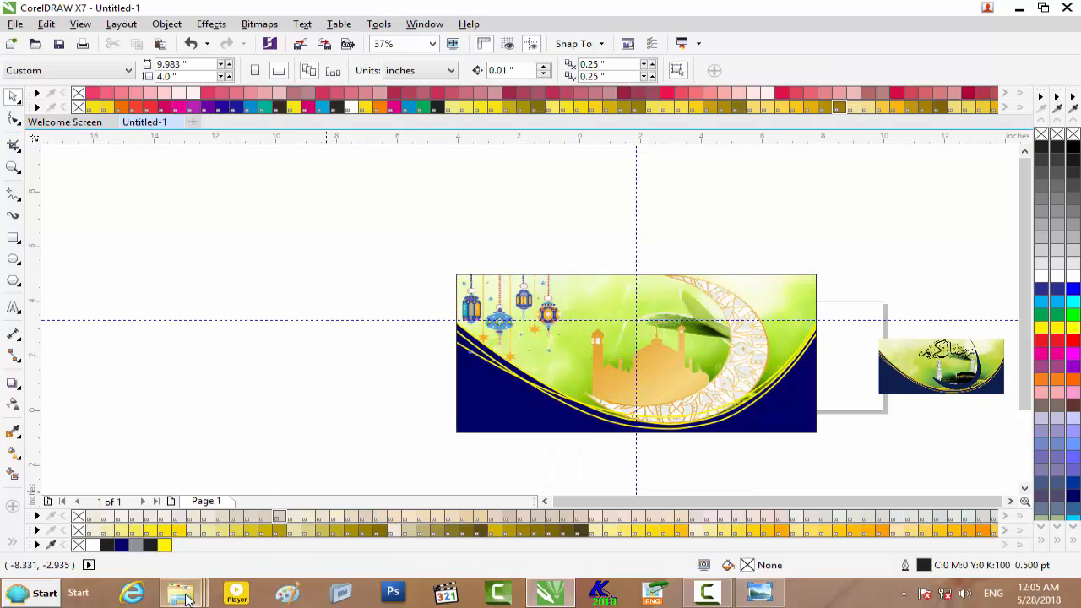
Bring the green Ramadan-Mubarak vector calligraphy PSD from the Ramazan folder into the drawing and ungroup its objects
mouse_move(180, 593)
left_click(485, 509)
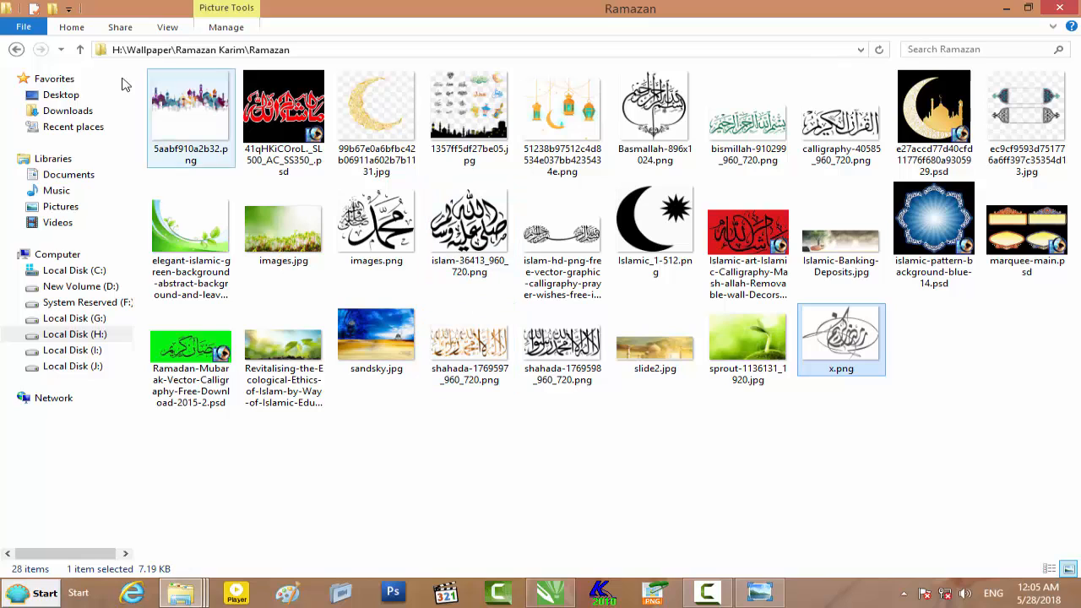
left_click(16, 50)
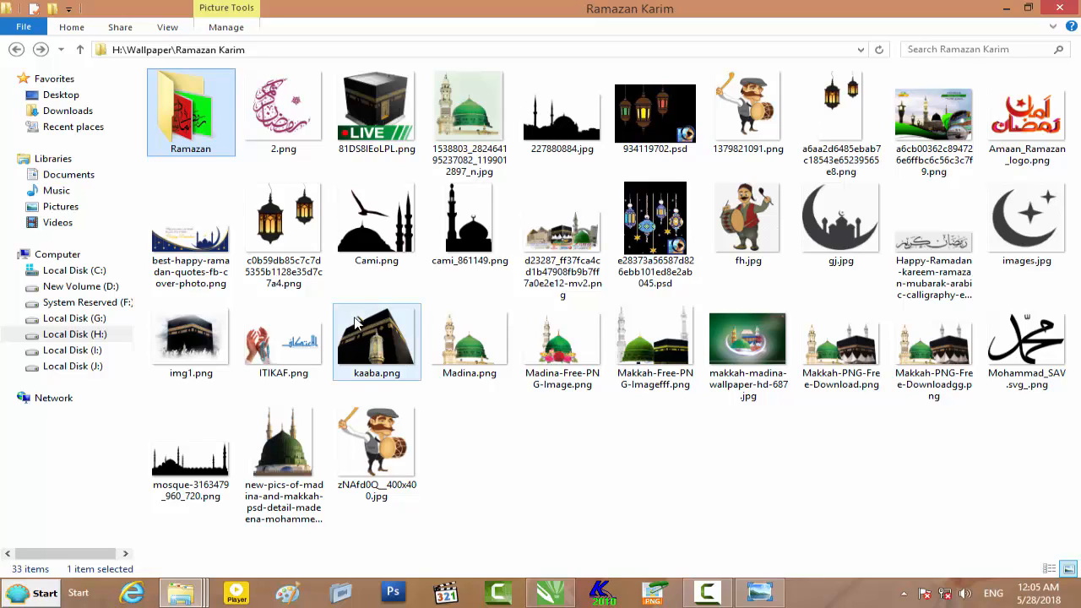
double_click(221, 127)
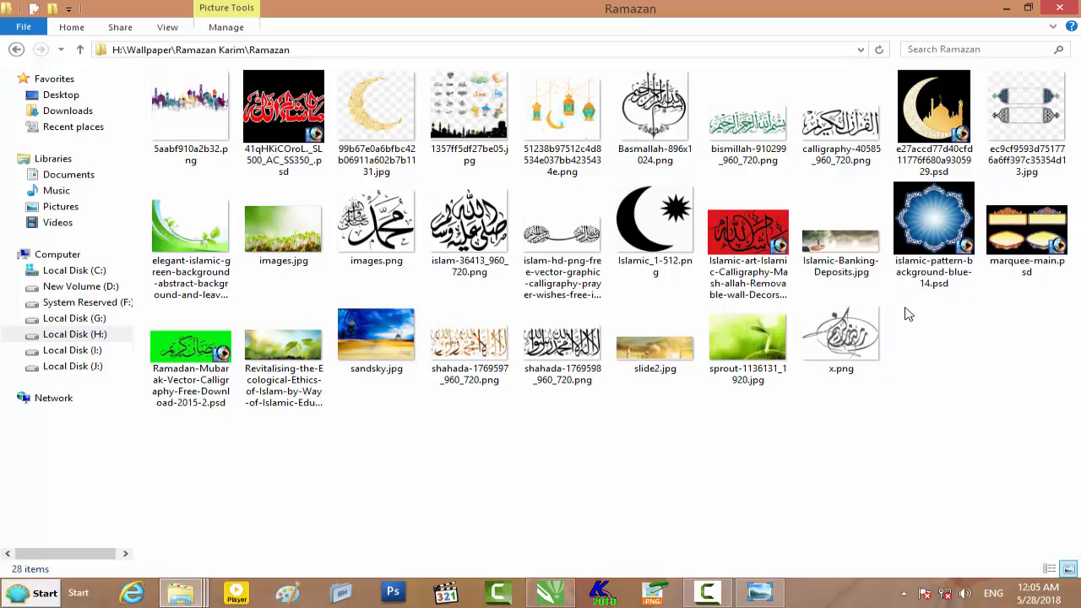
left_click_drag(194, 362, 427, 445)
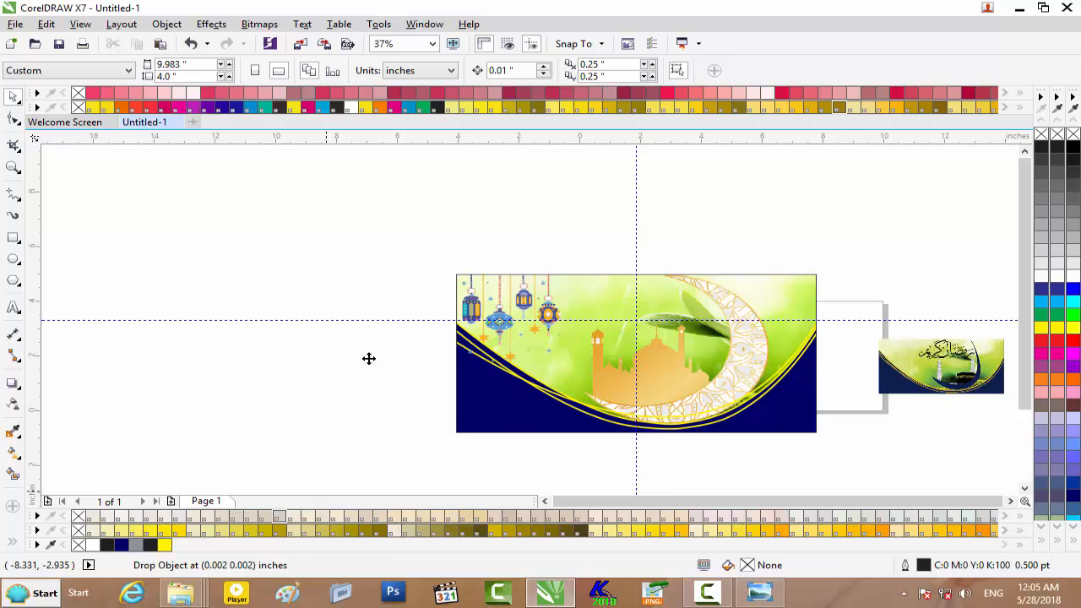
left_click_drag(409, 395, 296, 272)
right_click(297, 272)
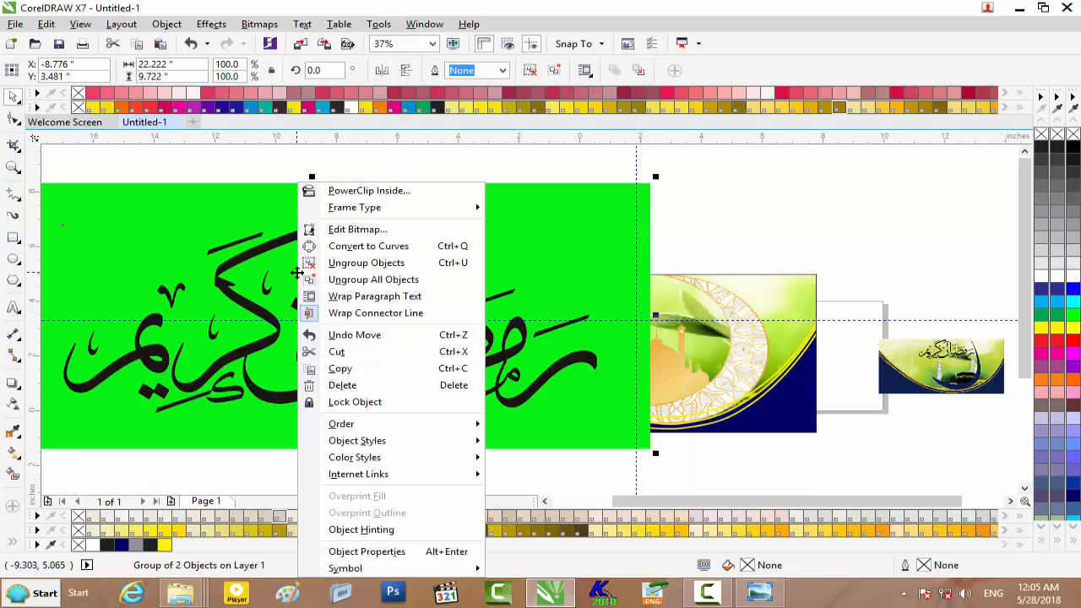
left_click(369, 265)
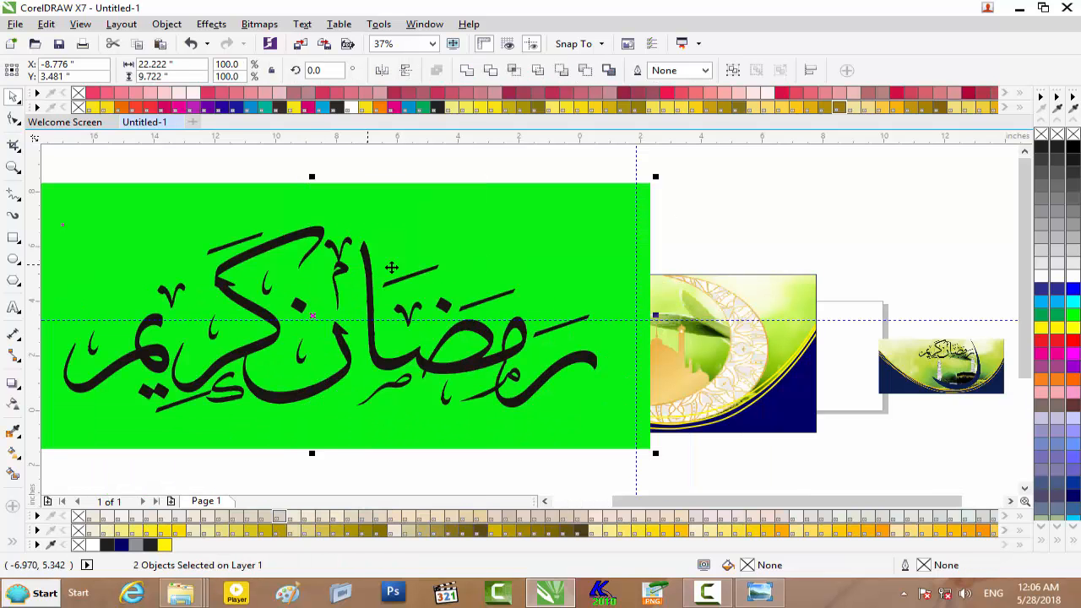
Move the black calligraphy off its green background onto the banner and delete the green background
left_click(731, 197)
left_click(407, 367)
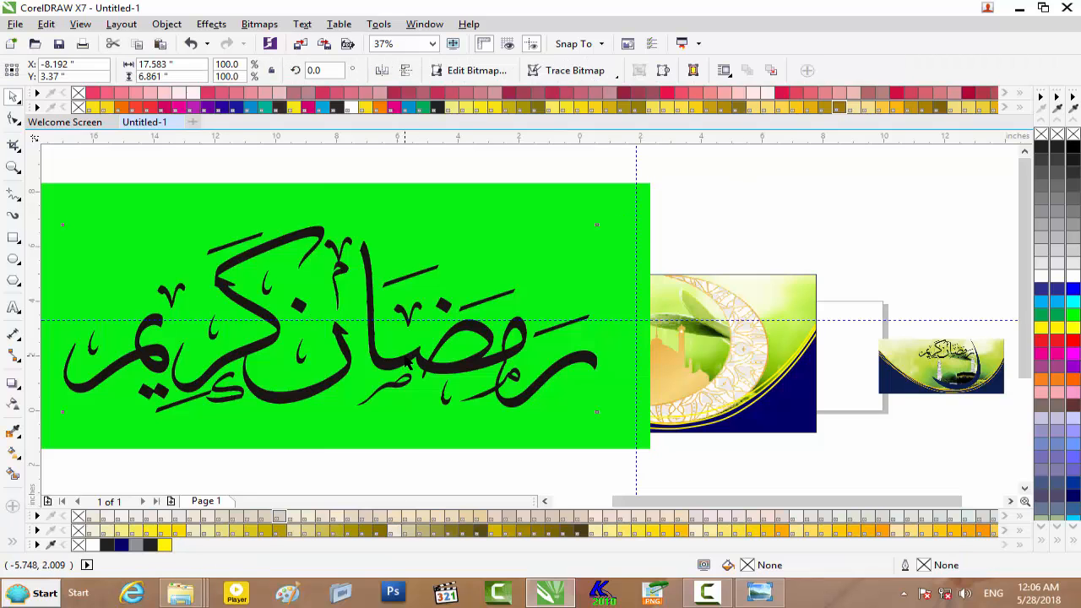
mouse_move(414, 361)
left_mouse_down()
mouse_move(857, 246)
mouse_move(726, 287)
mouse_move(693, 334)
left_mouse_up()
left_click(386, 270)
key("Delete")
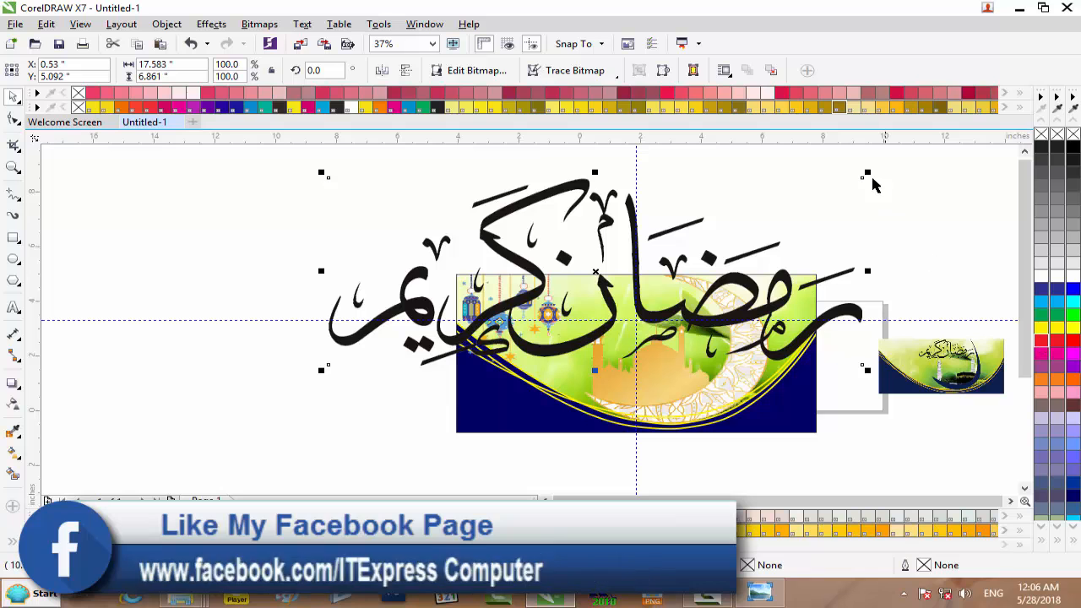
Scale the calligraphy to about 3.93 × 1.75 inches and place it above the mosque, between the lanterns and the crescent
left_click_drag(864, 174, 669, 245)
scroll(610, 280, "up", 2)
left_click_drag(611, 279, 676, 352)
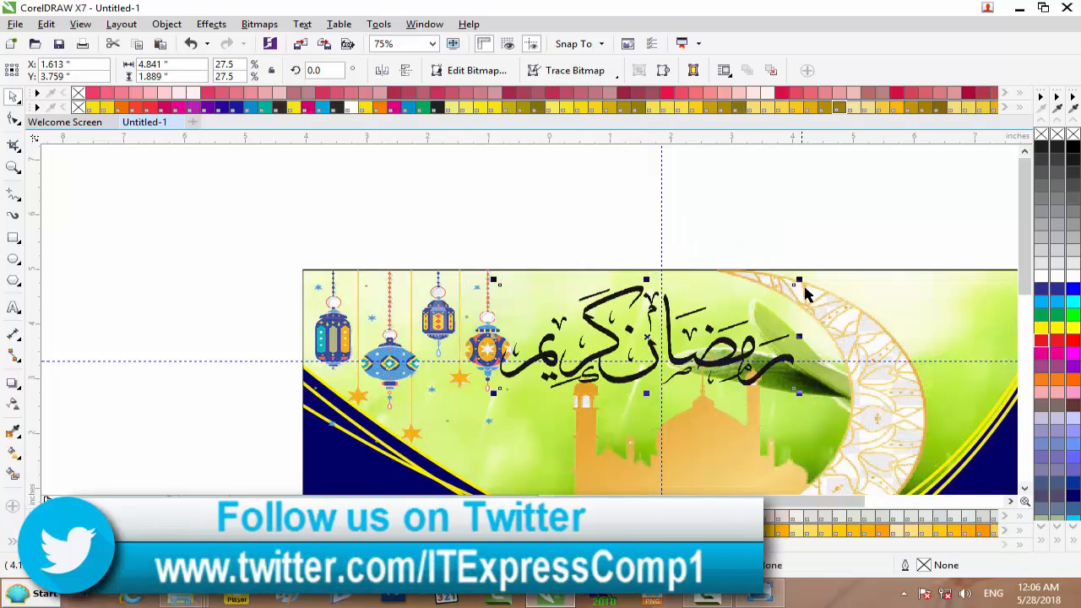
left_click_drag(799, 279, 766, 291)
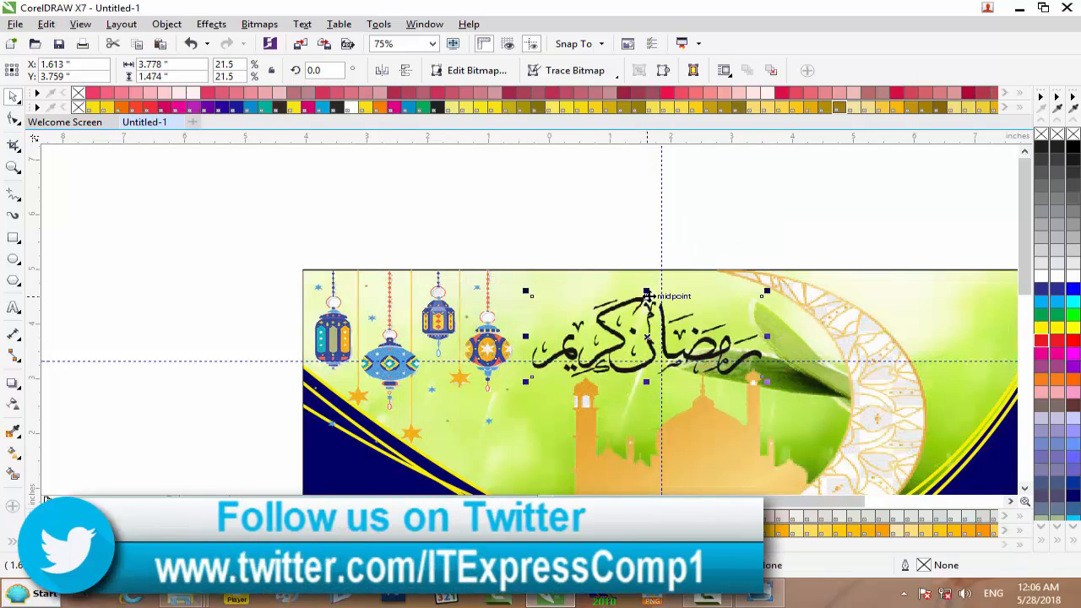
left_click_drag(647, 291, 646, 275)
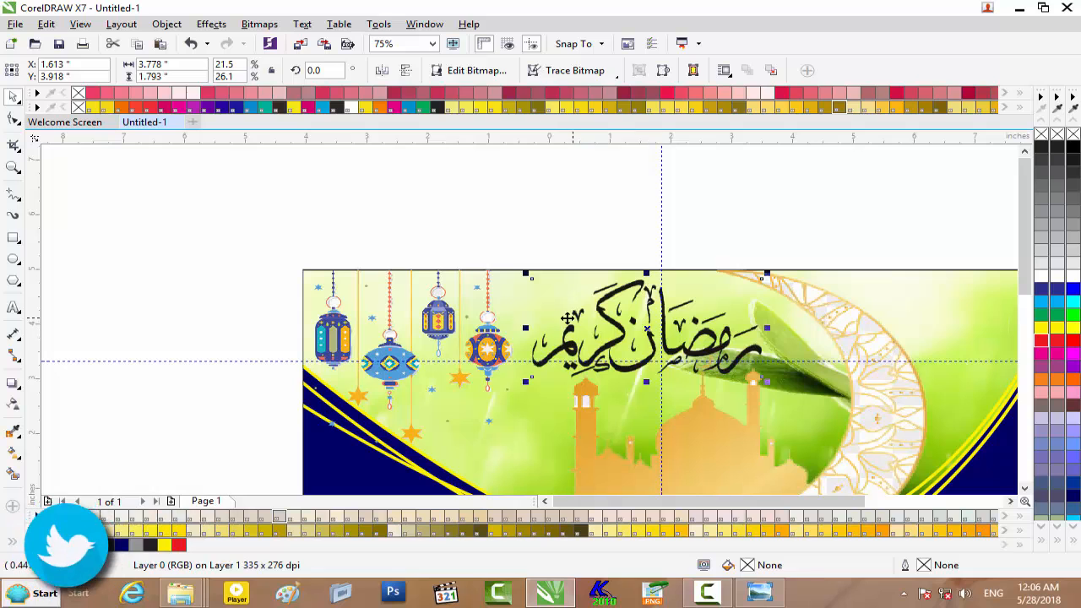
left_click_drag(528, 329, 516, 328)
mouse_move(643, 382)
left_mouse_down()
mouse_move(644, 393)
mouse_move(643, 379)
left_mouse_up()
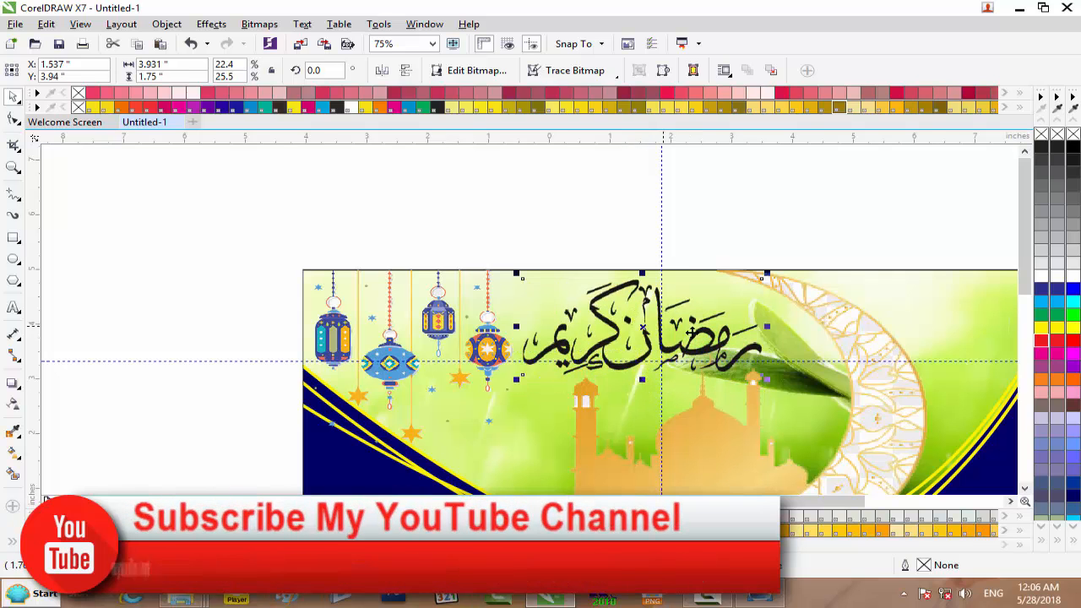
scroll(693, 348, "down", 2)
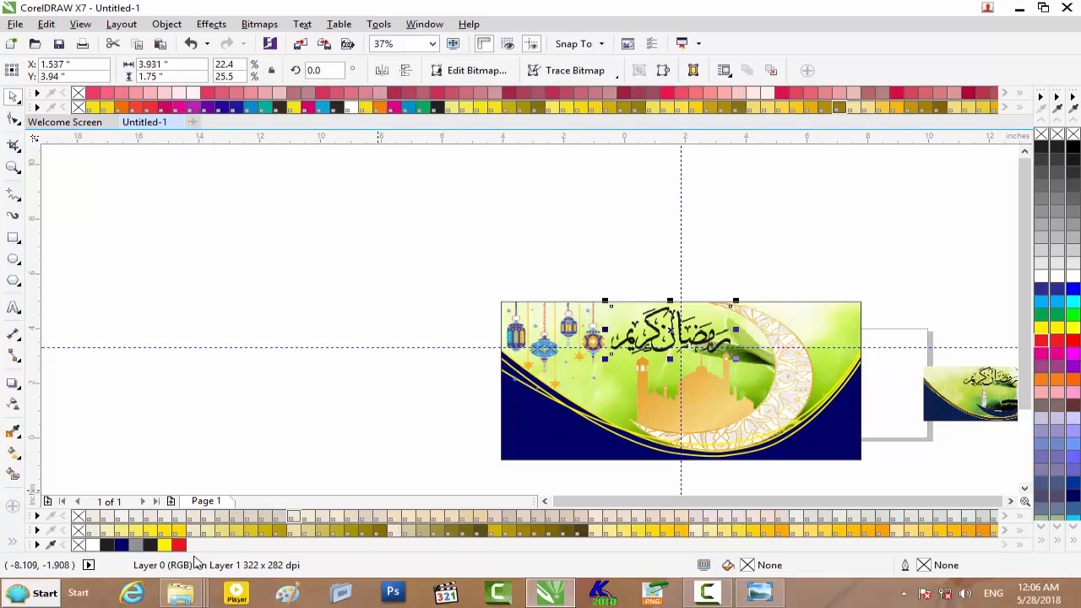
left_click(380, 441)
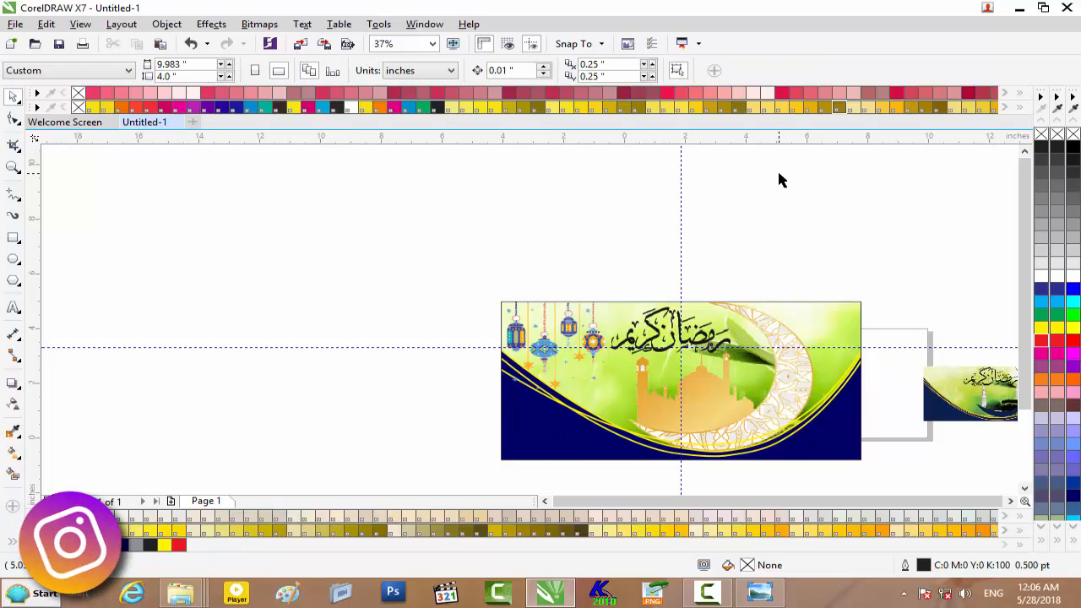
left_click(193, 597)
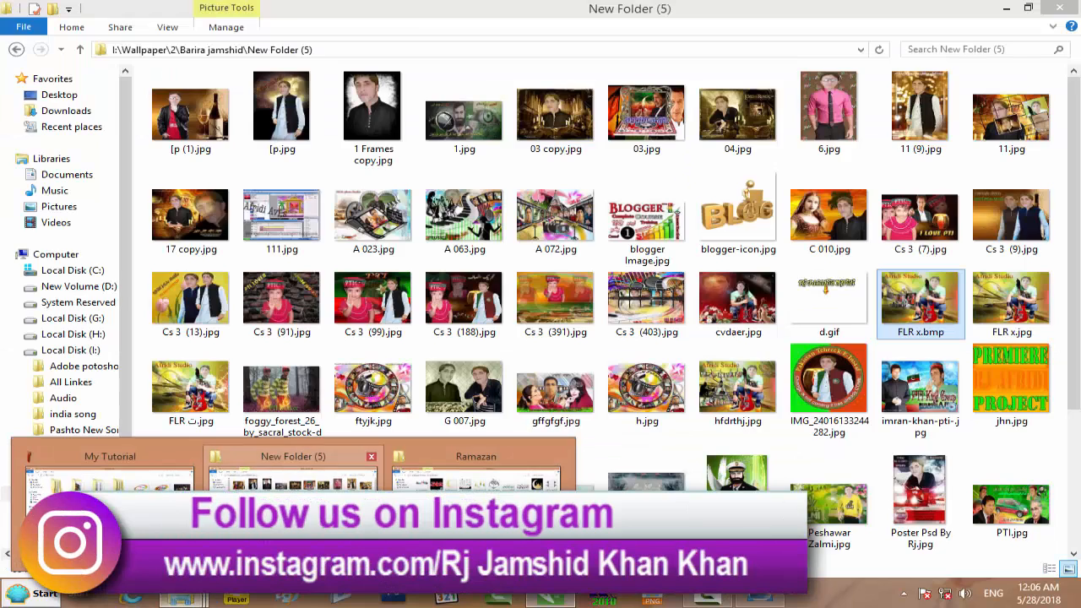
left_click(473, 532)
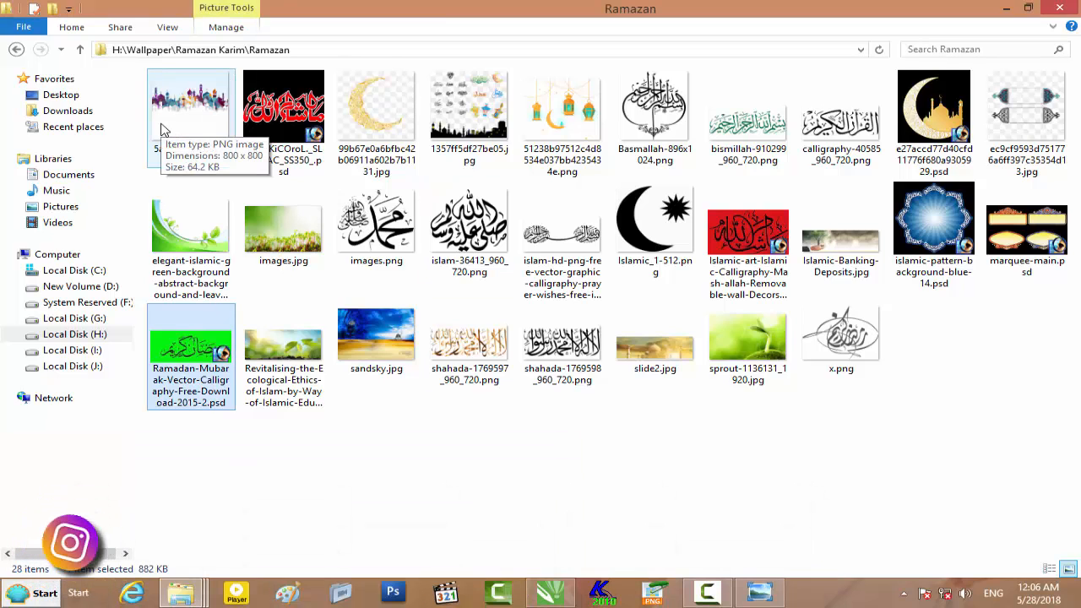
left_click(16, 50)
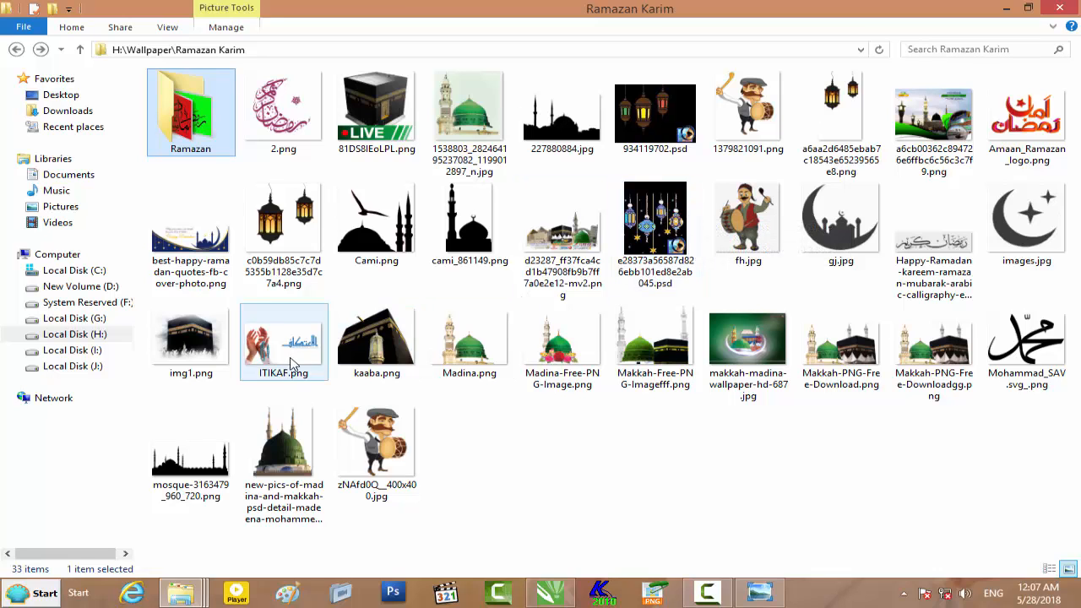
left_click_drag(292, 359, 379, 373)
right_click(380, 367)
left_click(319, 362)
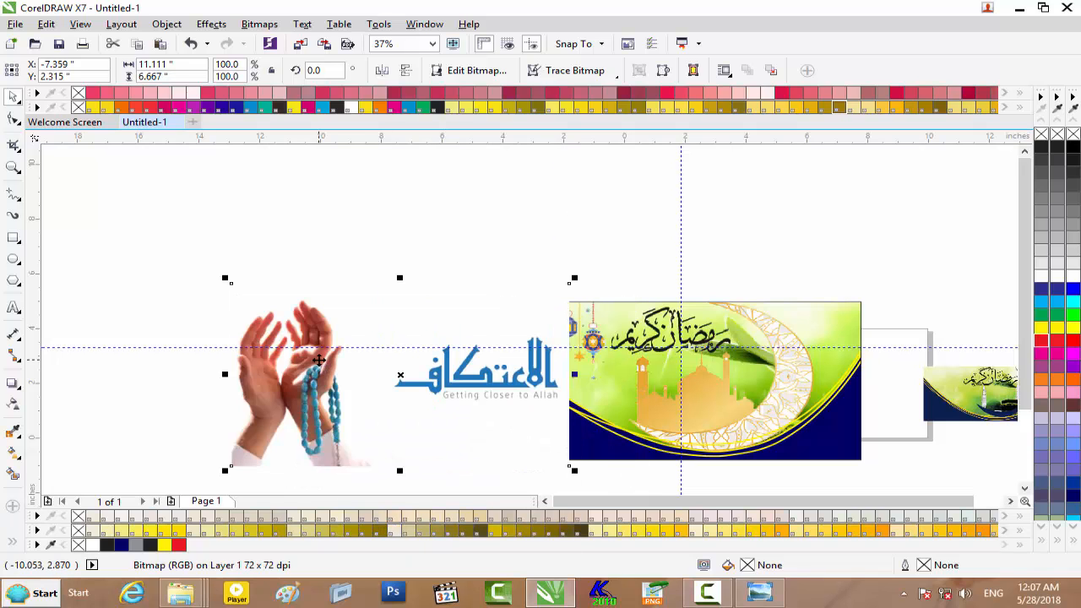
key("Delete")
Delete the reference picture, both guidelines and the leftover black lantern background around the banner
left_click(946, 395)
key("Delete")
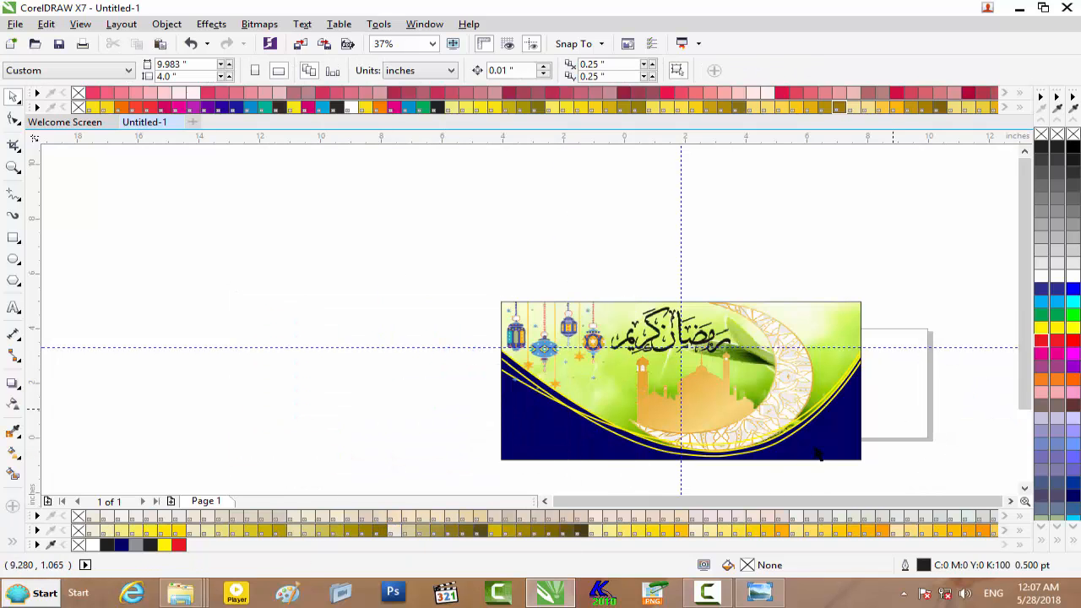
left_click(681, 259)
key("Delete")
key("Escape")
left_click(920, 348)
key("Delete")
scroll(837, 330, "down", 1)
scroll(837, 330, "up", 1)
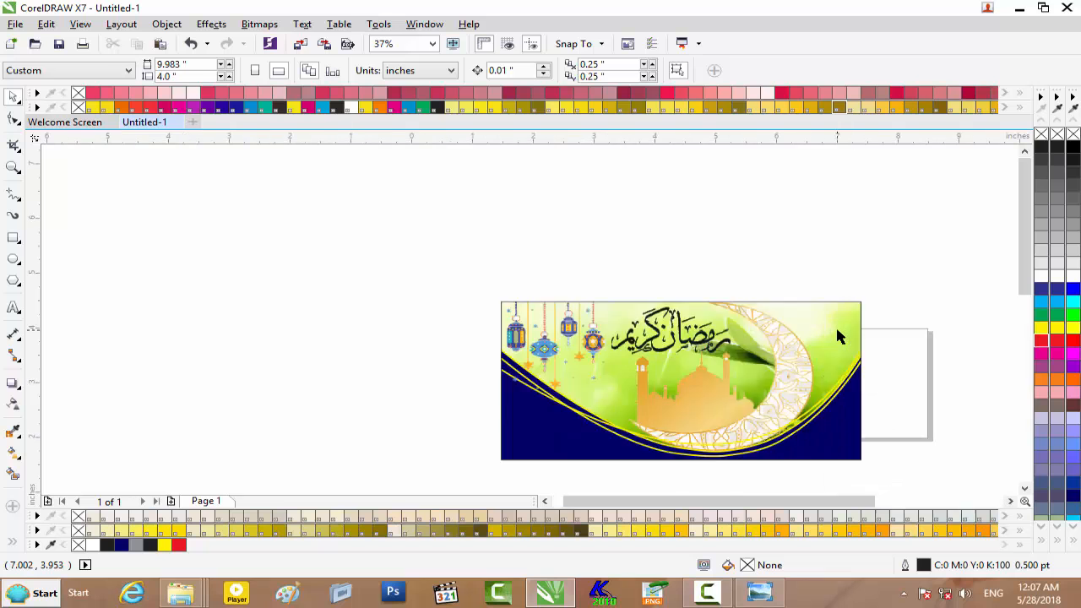
scroll(836, 336, "down", 1)
left_click(844, 440)
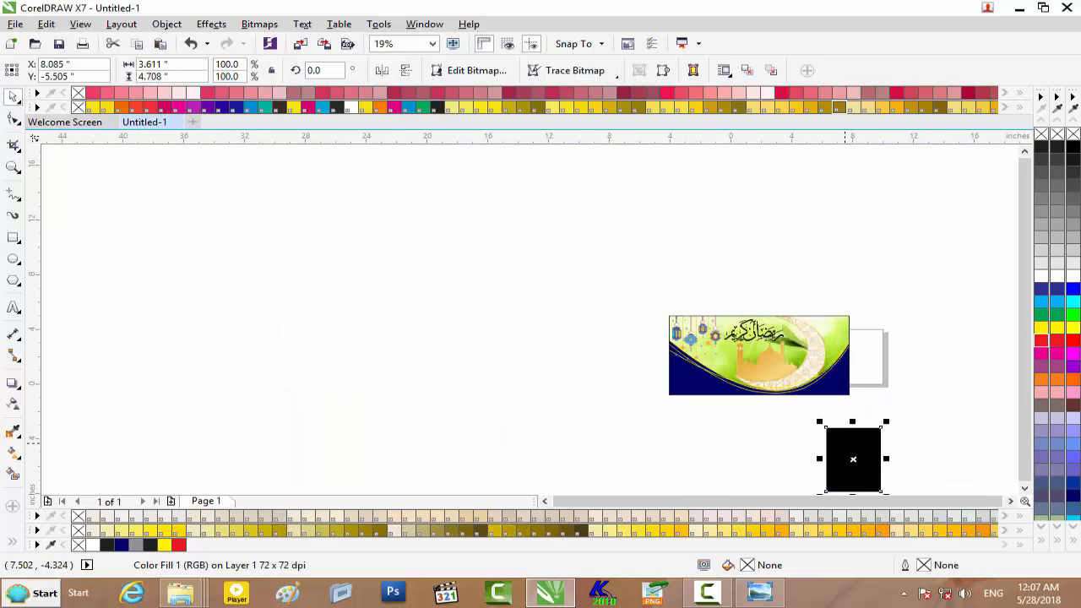
key("Delete")
Select the whole banner with its calligraphy and remove the outline
left_click_drag(912, 289, 560, 439)
key("shift+F2")
scroll(788, 368, "up", 1)
scroll(789, 368, "down", 2)
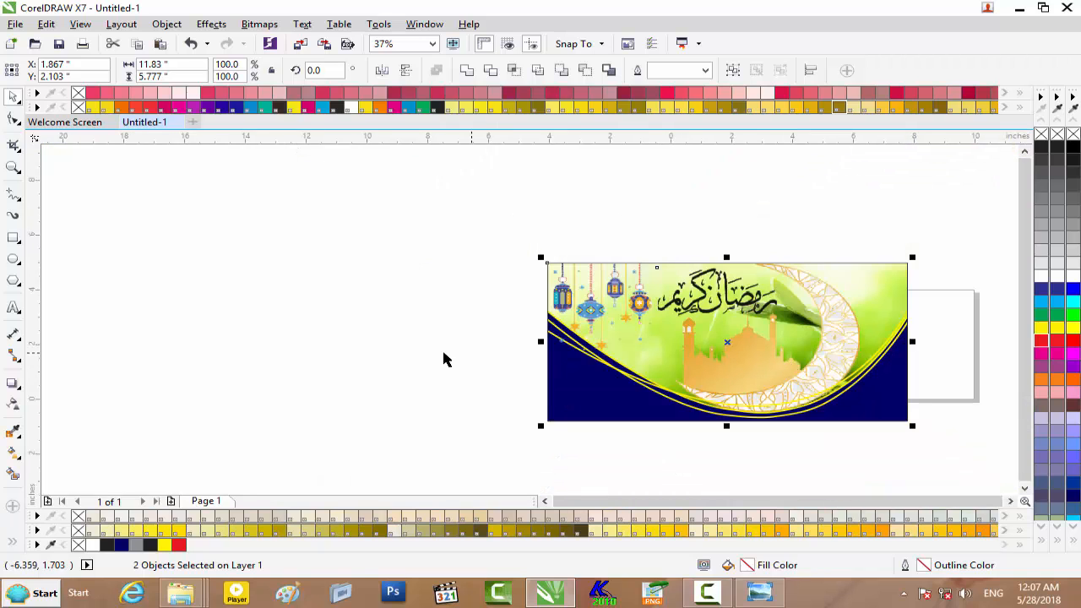
left_click(445, 359)
left_click_drag(447, 240, 969, 447)
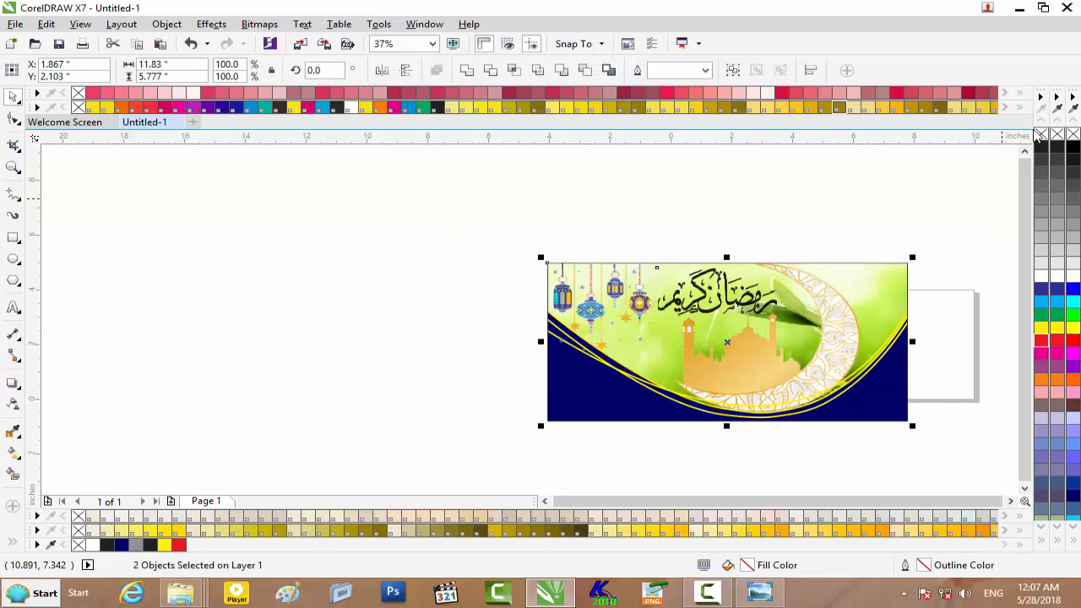
left_click(775, 168)
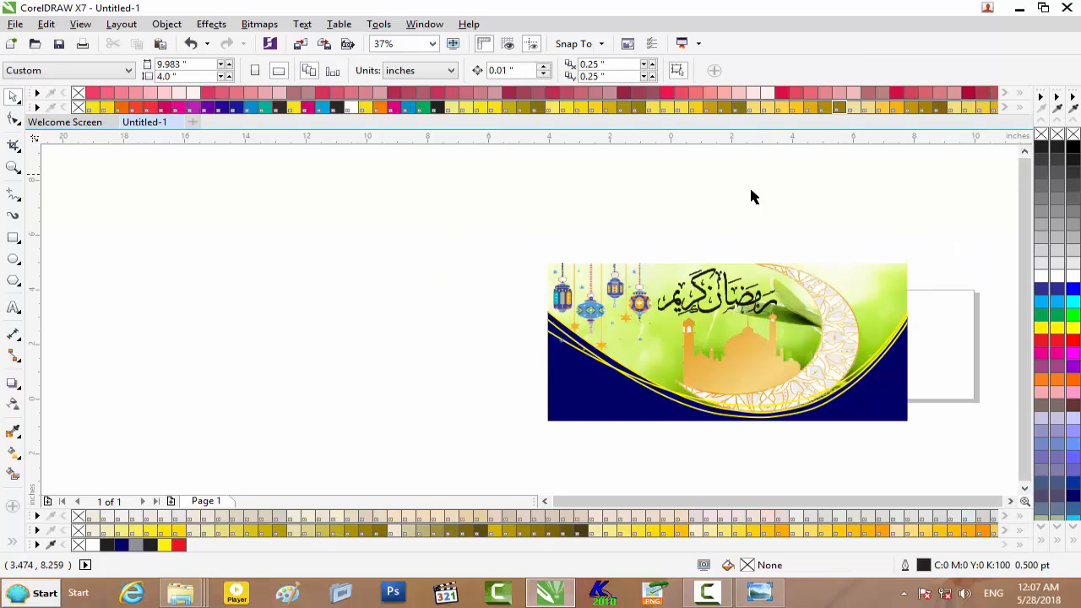
scroll(565, 237, "up", 2)
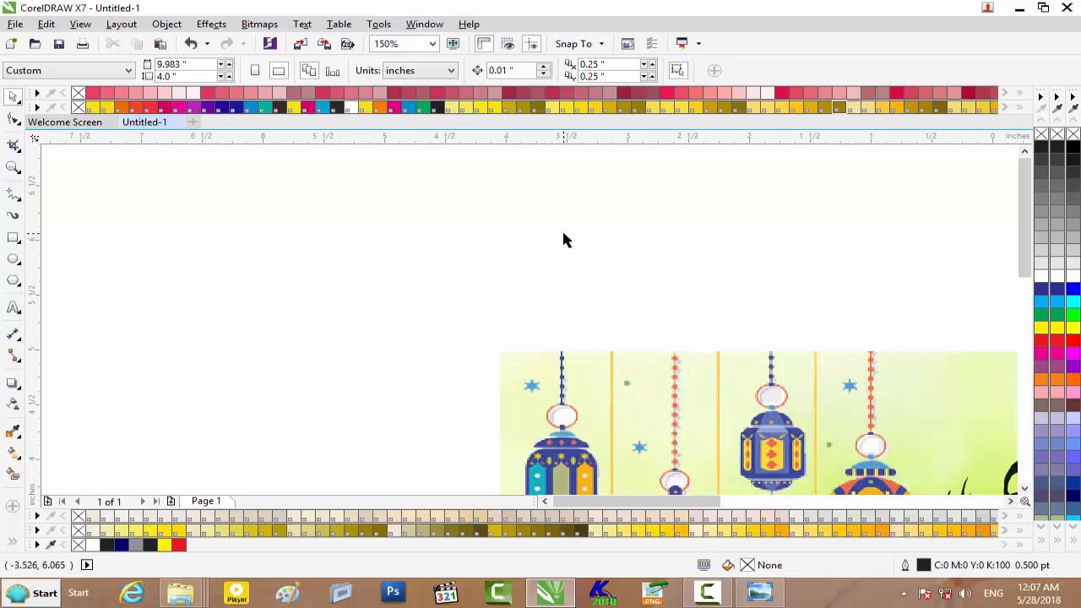
Export the banner to Local Disk (H:) as a JPEG named Ramazan Wallppaper, with CMYK color and 80% quality
scroll(564, 239, "down", 1)
scroll(563, 236, "down", 1)
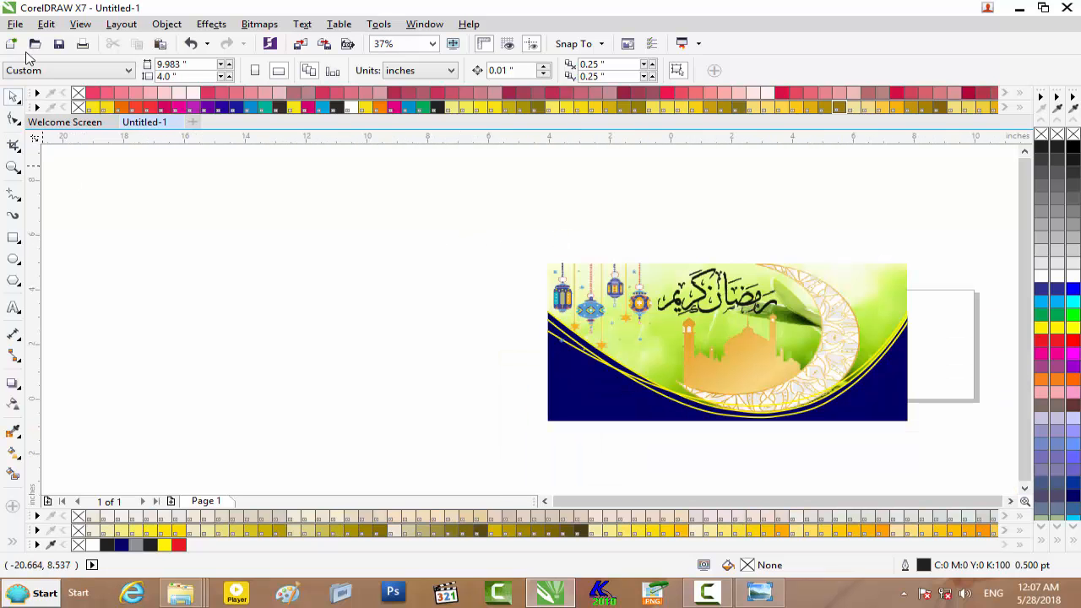
key("ctrl+e")
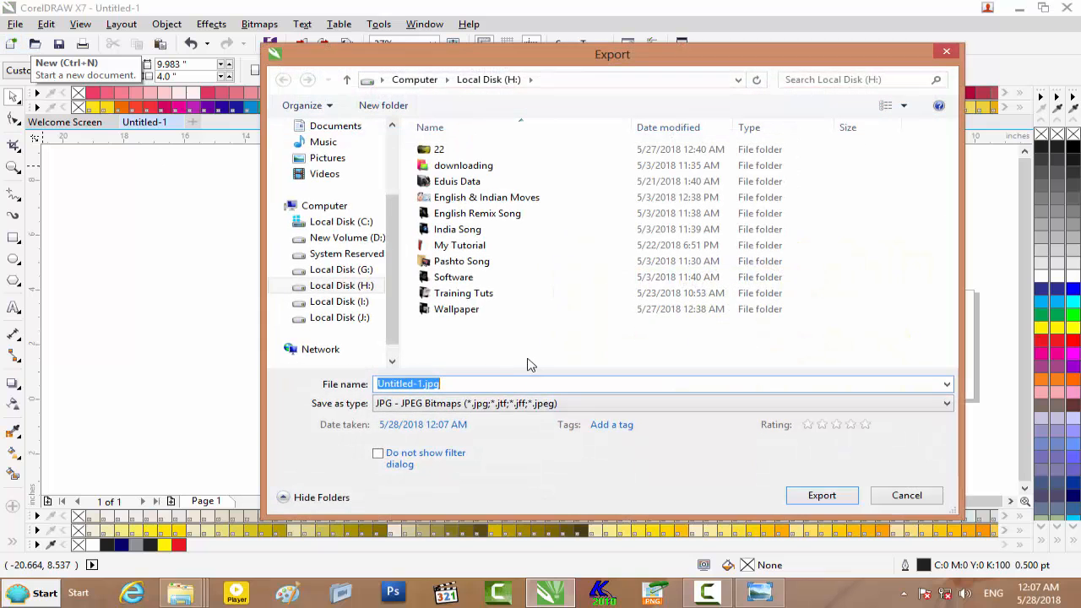
key("BackSpace")
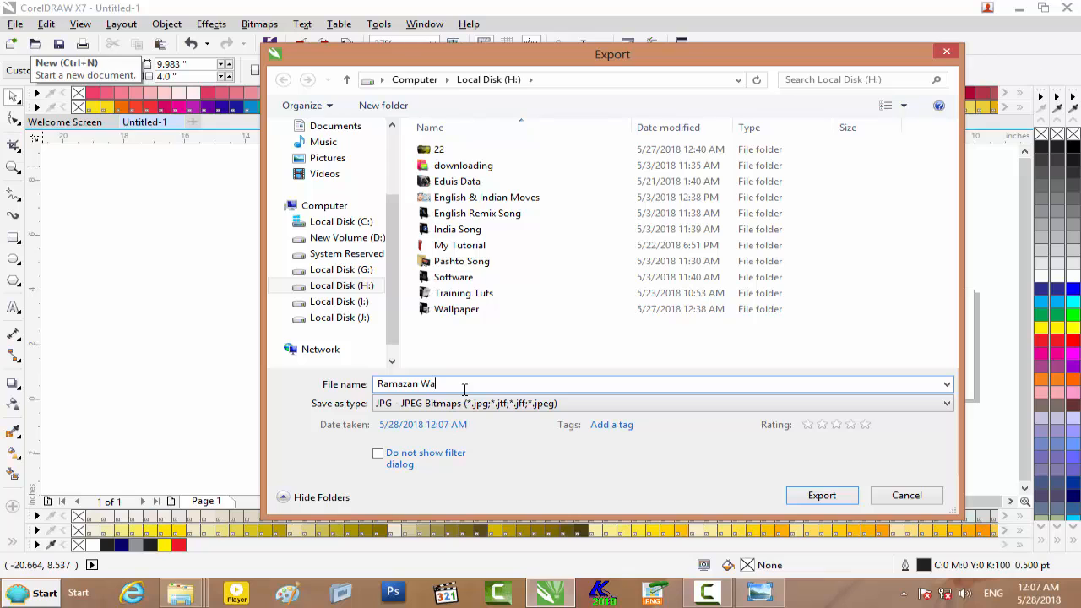
type("pA")
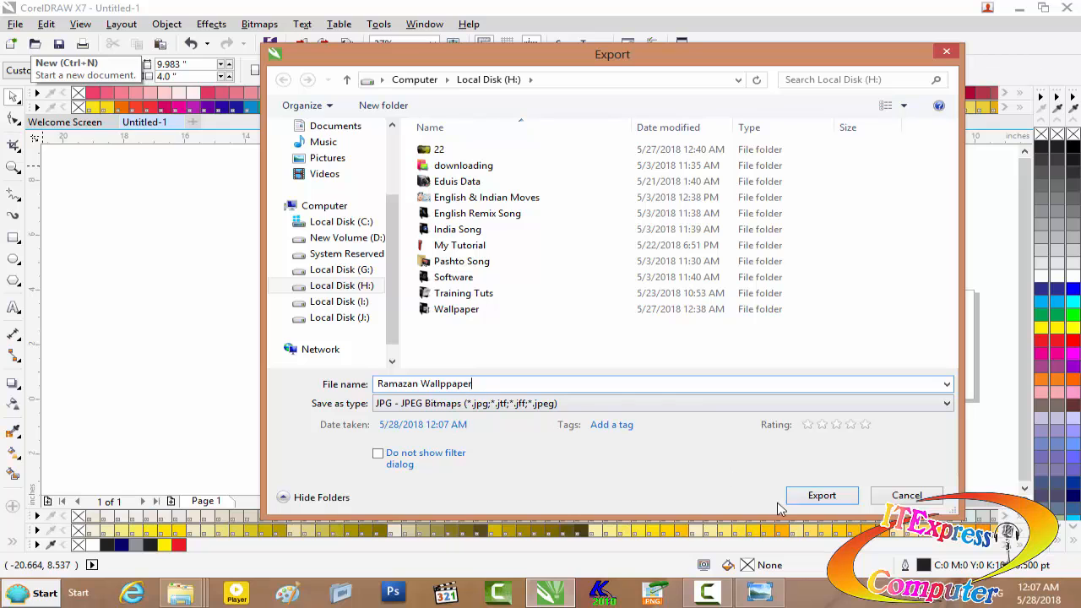
left_click(832, 500)
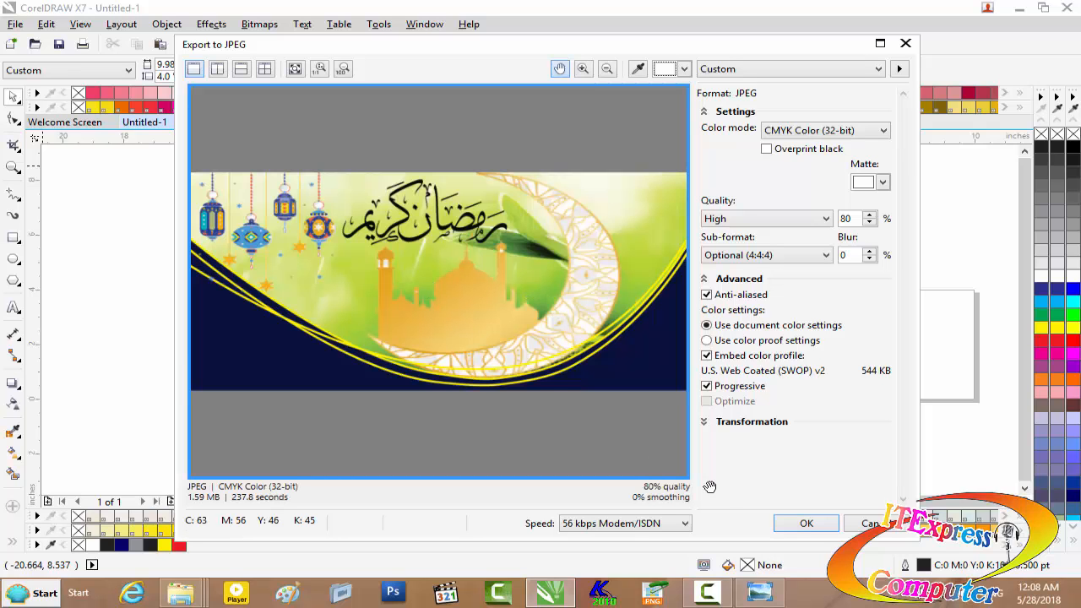
left_click(806, 524)
Switch to File Explorer, view the exported Ramazan Wallppaper.jpg from Local Disk (H:), and close the picture
left_click(1019, 7)
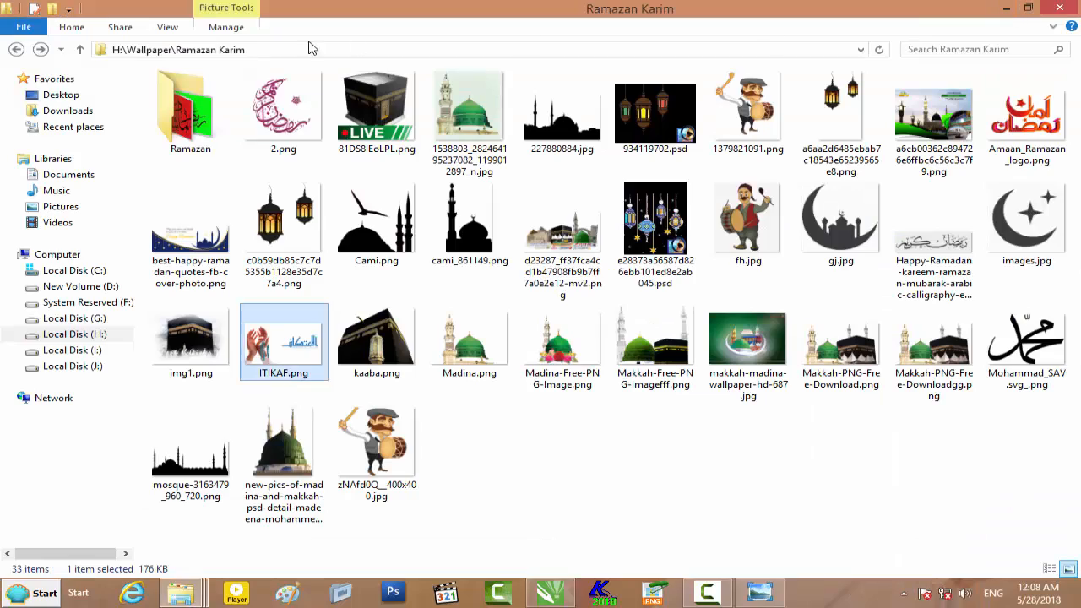
left_click(1061, 8)
double_click(31, 28)
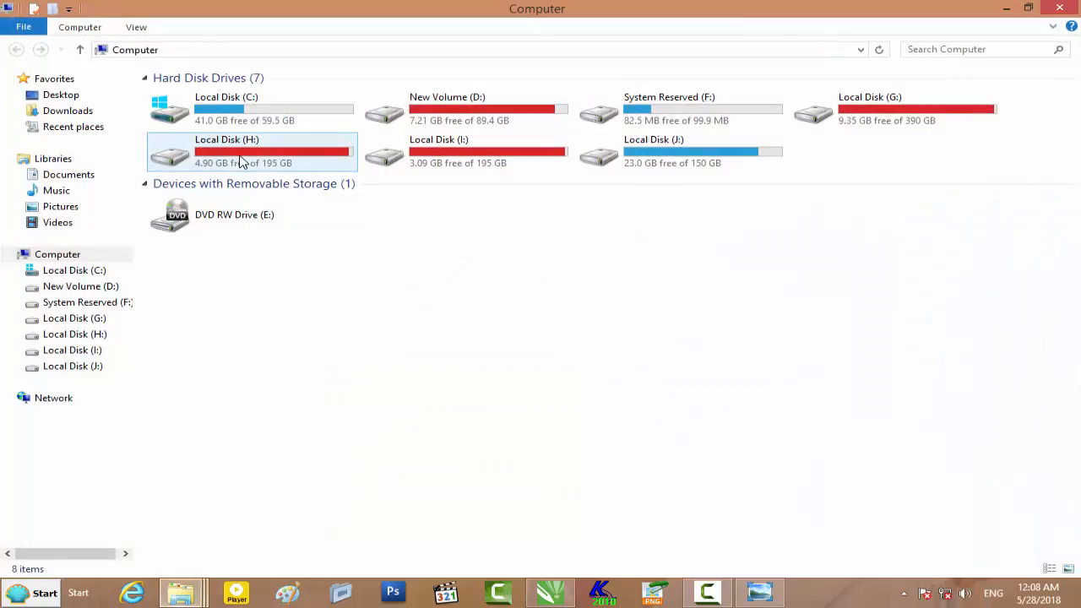
double_click(241, 161)
double_click(985, 311)
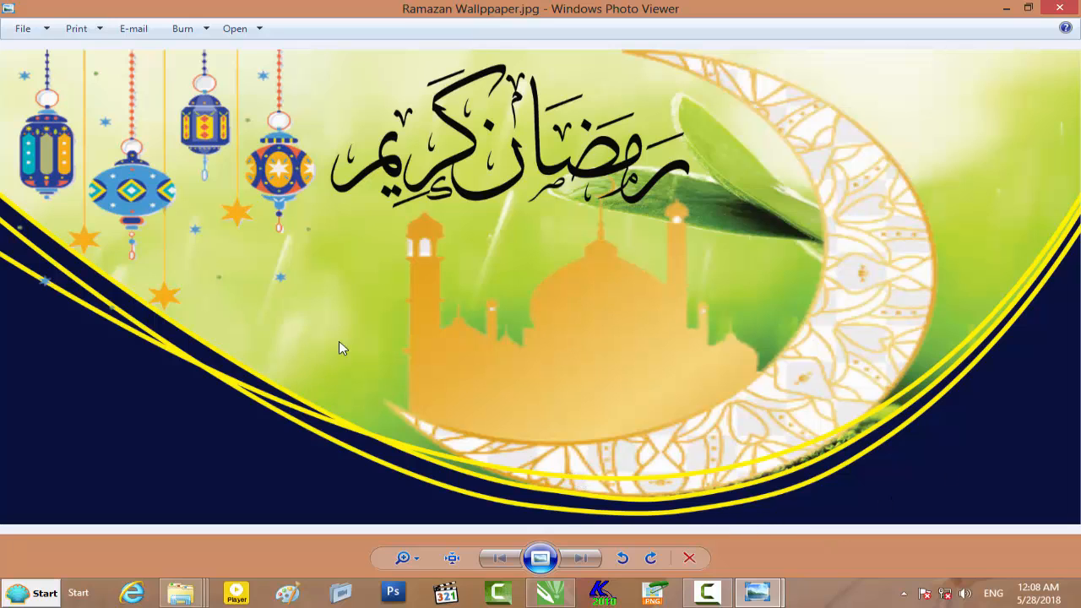
left_click(1059, 10)
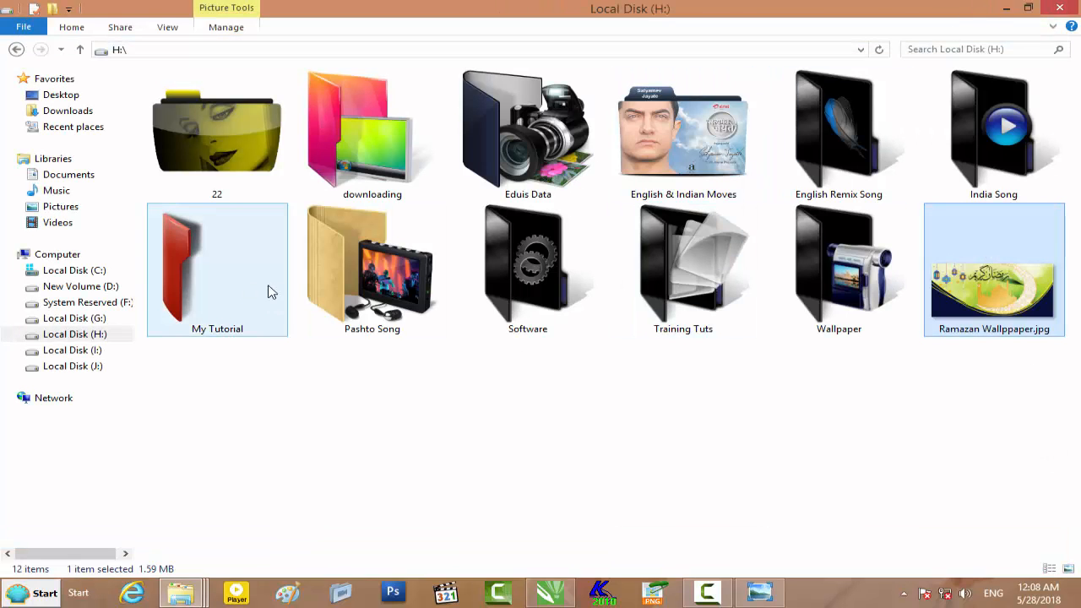
Open the Corel Drw CDR File folder inside the flex design subfolder of H:\Wallpaper
double_click(819, 271)
double_click(1003, 397)
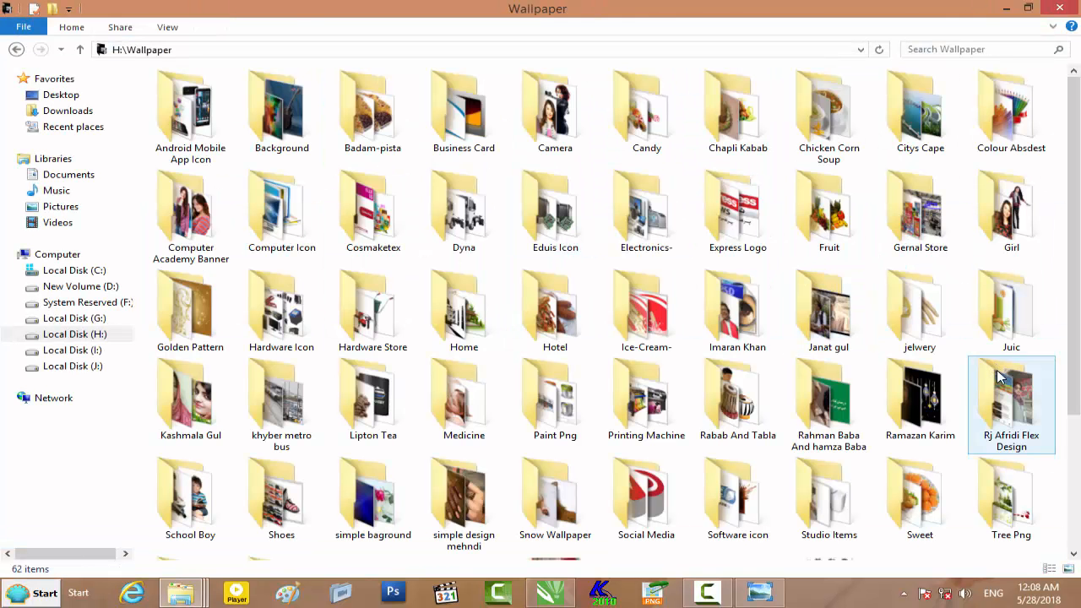
left_click(309, 151)
double_click(309, 150)
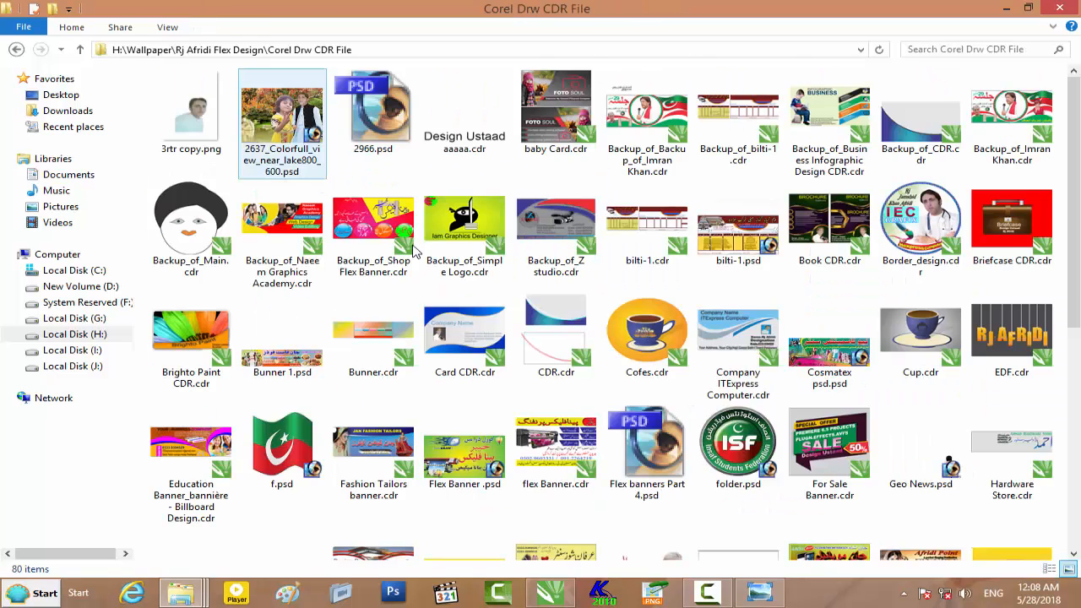
Look through the CDR design files for Ramazan.cdr and select it
scroll(547, 313, "down", 5)
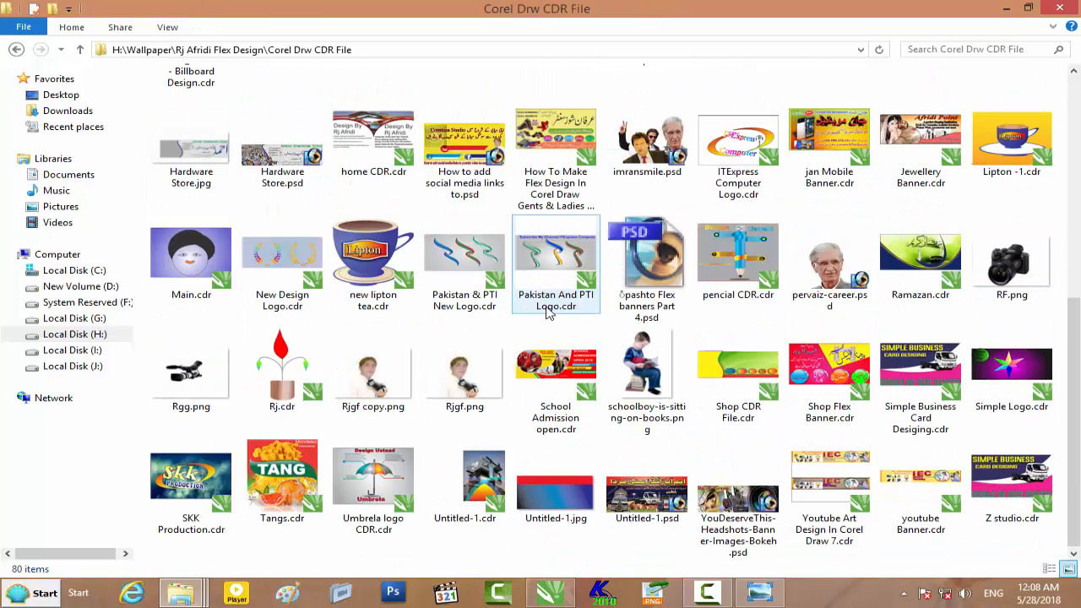
left_click(685, 263)
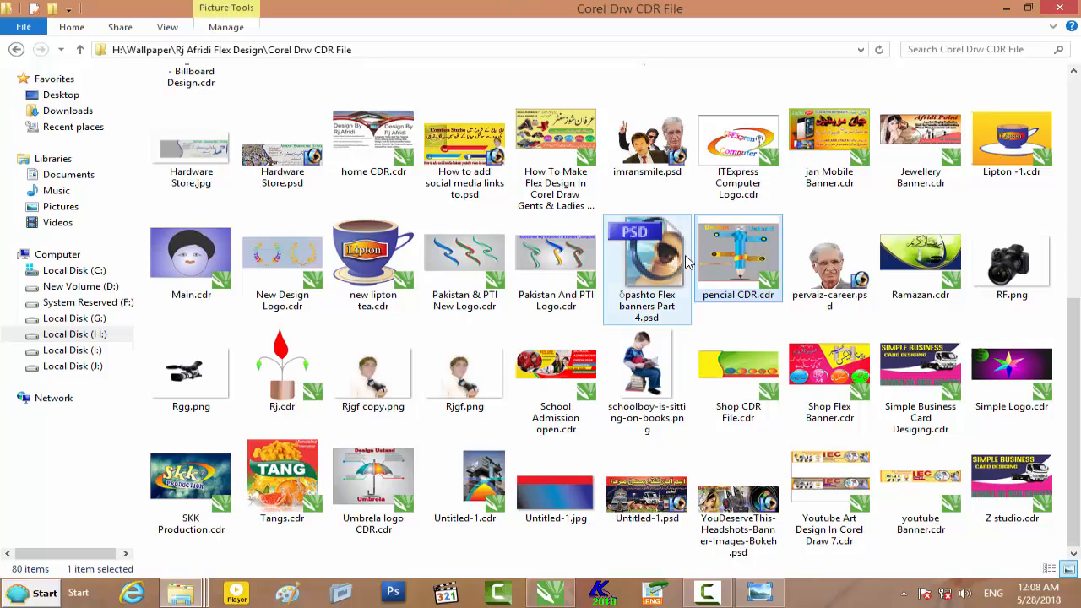
scroll(686, 262, "up", 3)
left_click(525, 257)
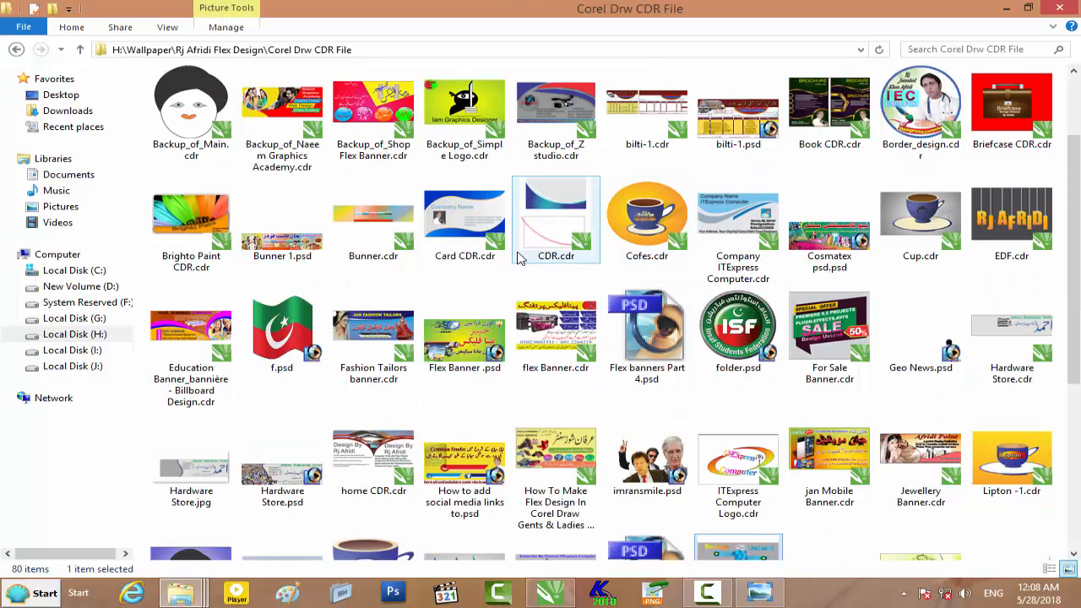
scroll(462, 282, "down", 3)
left_click(462, 281)
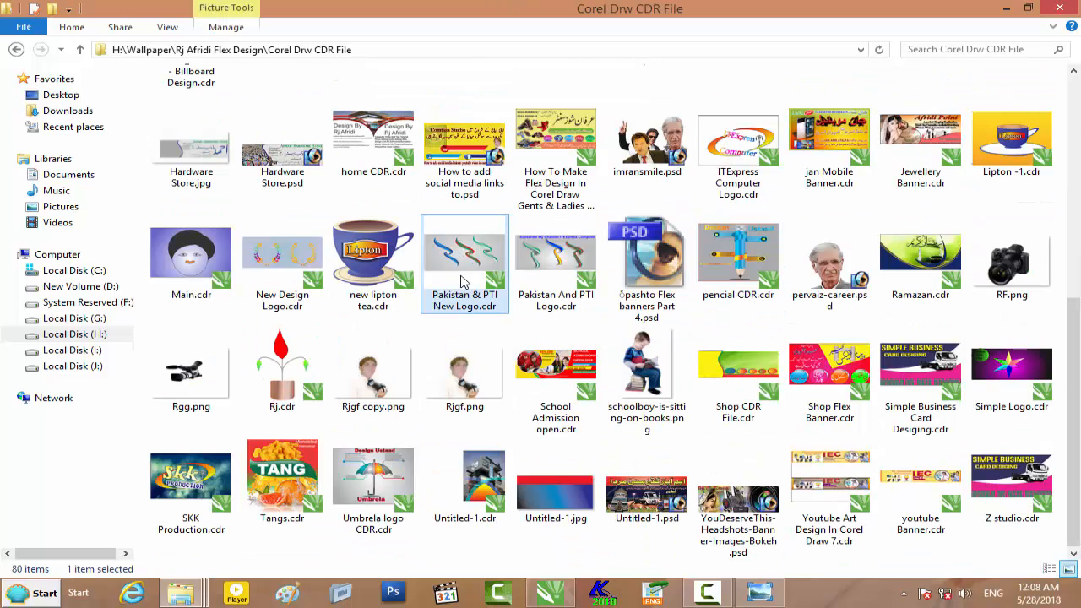
key("r")
key("r")
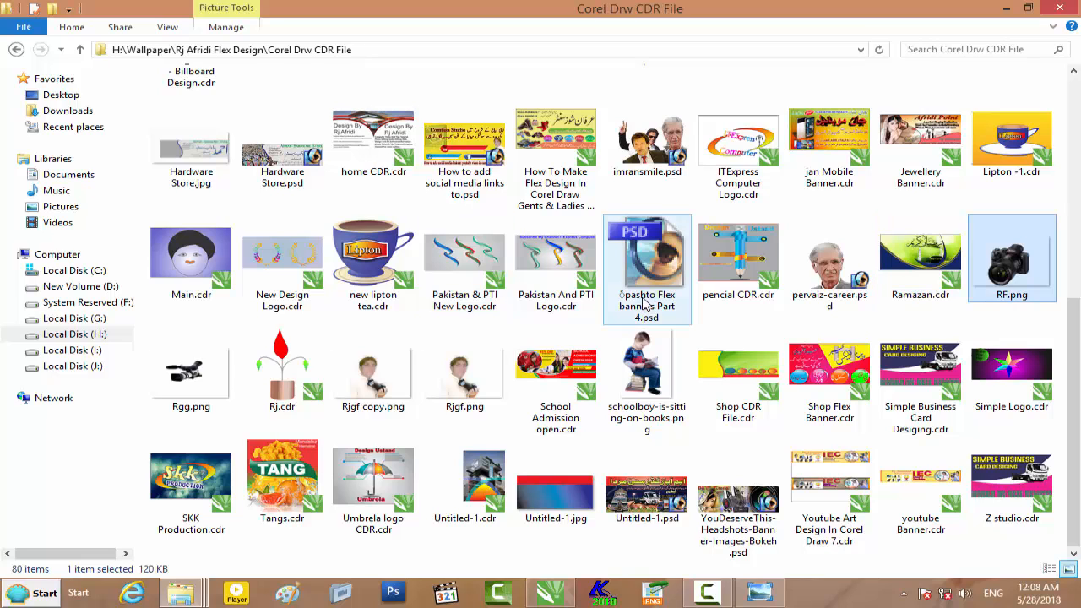
key("r")
key("r")
key("r")
key("r")
key("r")
key("r")
key("r")
left_click(927, 269)
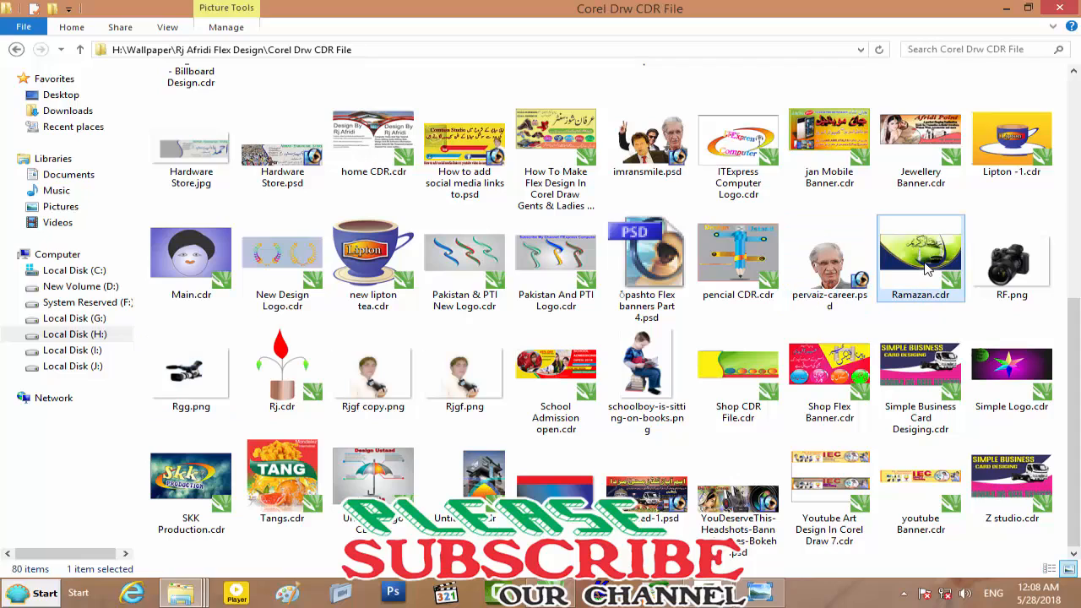